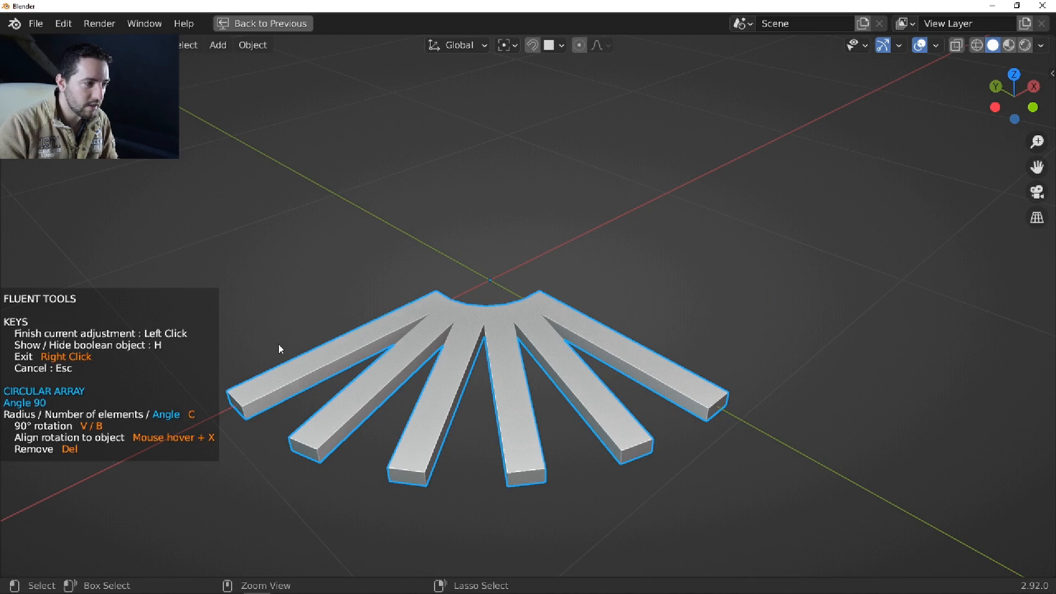
Set the bars' circular array to 8 elements with a wider radius and angle, and finish the adjustment.
key(c)
key(c)
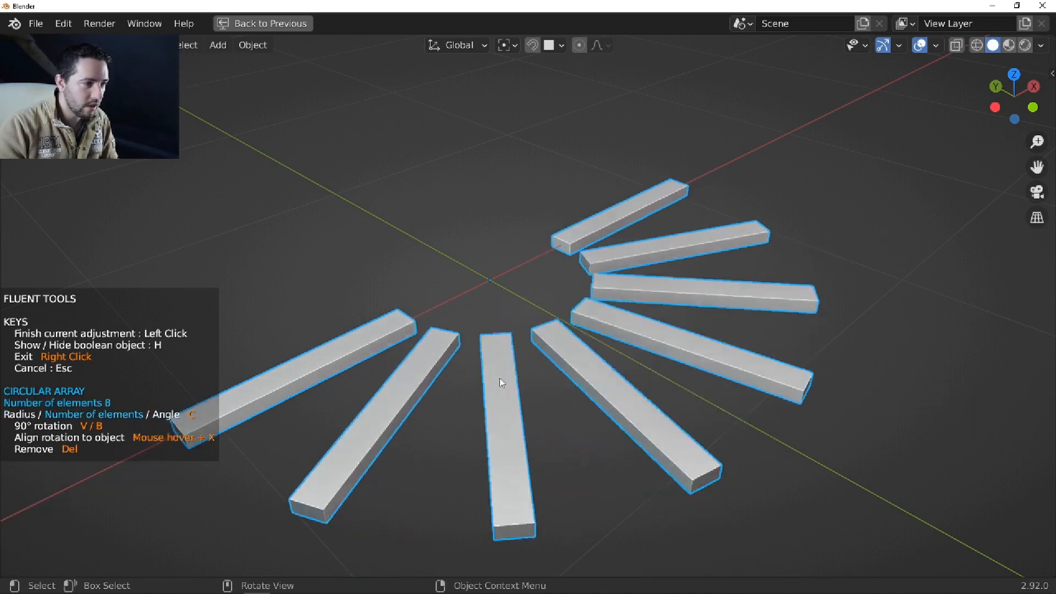
click(474, 383)
middle_drag(511, 335, 472, 372)
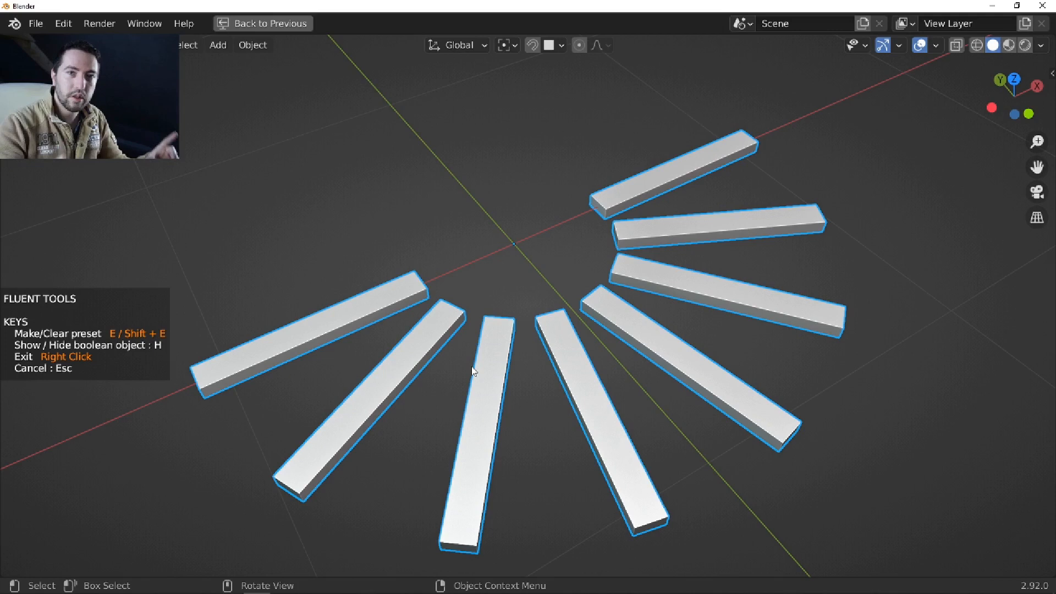
right_click(503, 326)
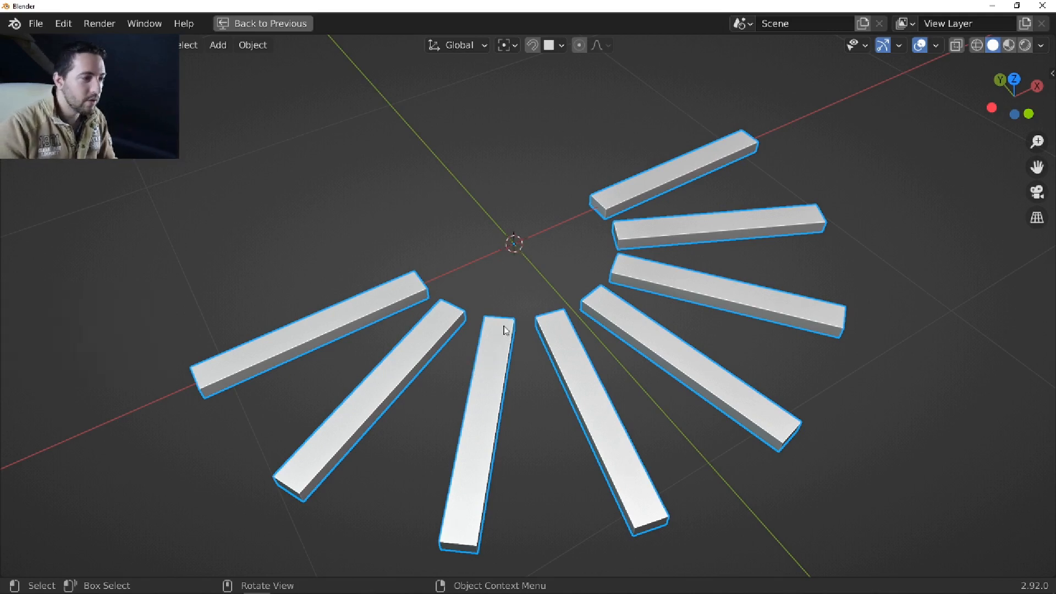
Delete the arrayed bars from the scene.
key(Delete)
shift+middle_drag(503, 327, 506, 349)
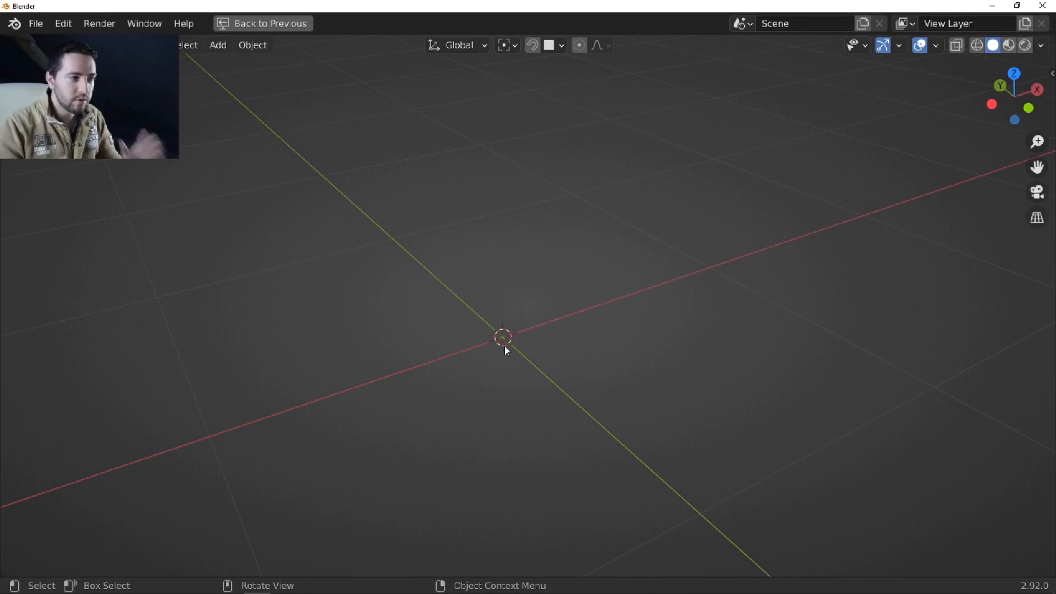
middle_drag(493, 311, 510, 351)
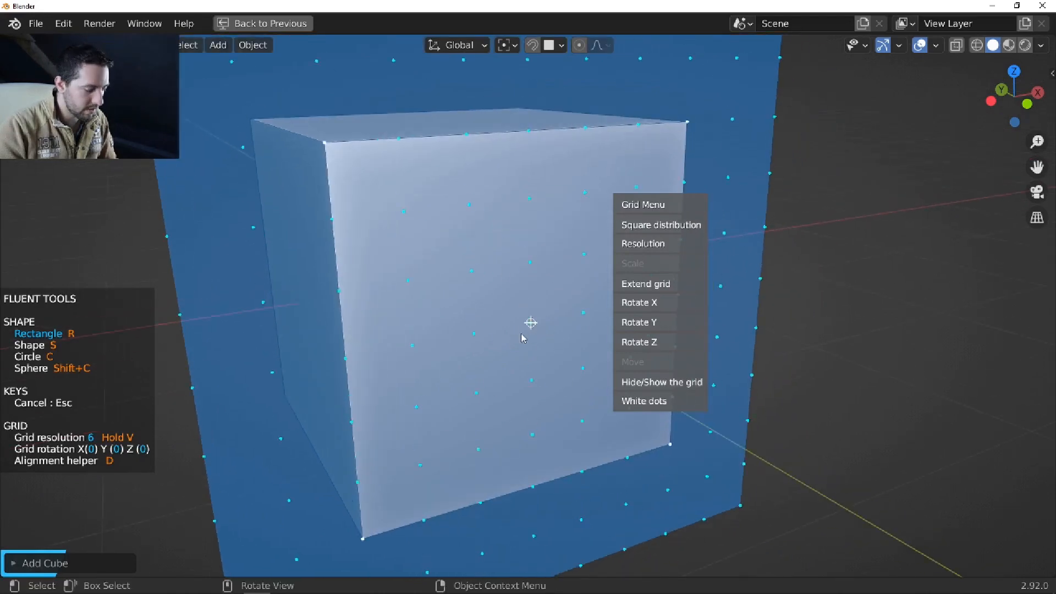
Add a cube and cut a narrow vertical slot centred on its front face.
shift+drag(531, 324, 518, 407)
click(498, 401)
click(496, 325)
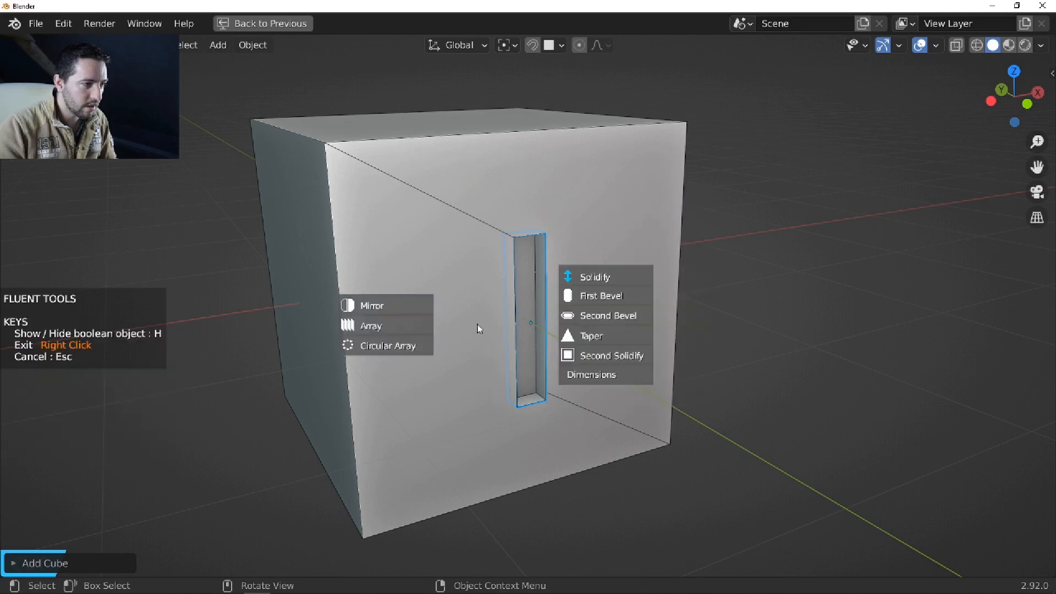
Apply a circular array to the front slot, rotated 90° with a radius of about -2, so the copies go around the cube's sides.
click(396, 346)
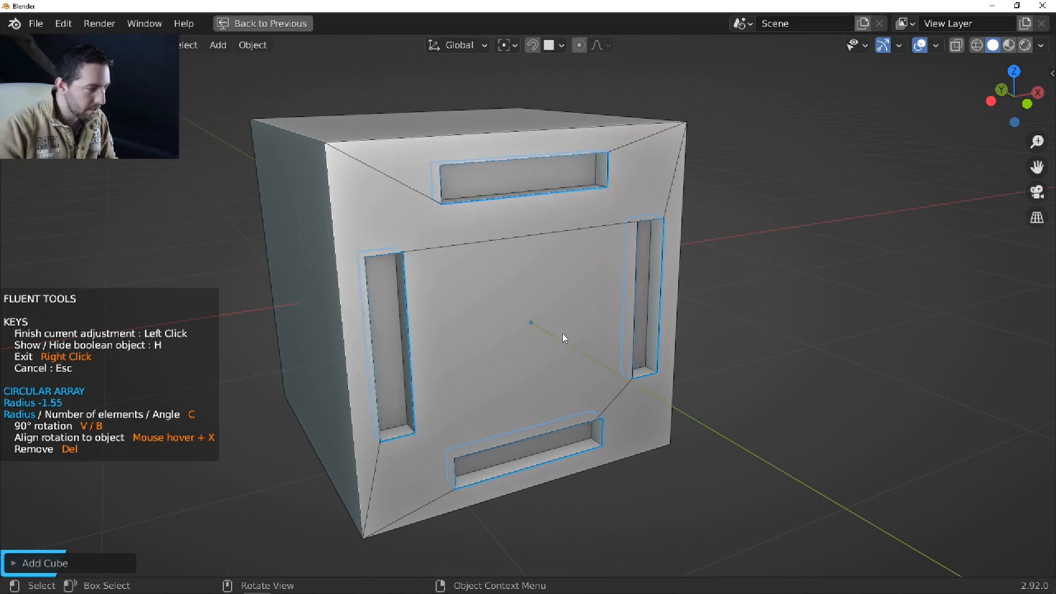
key(v)
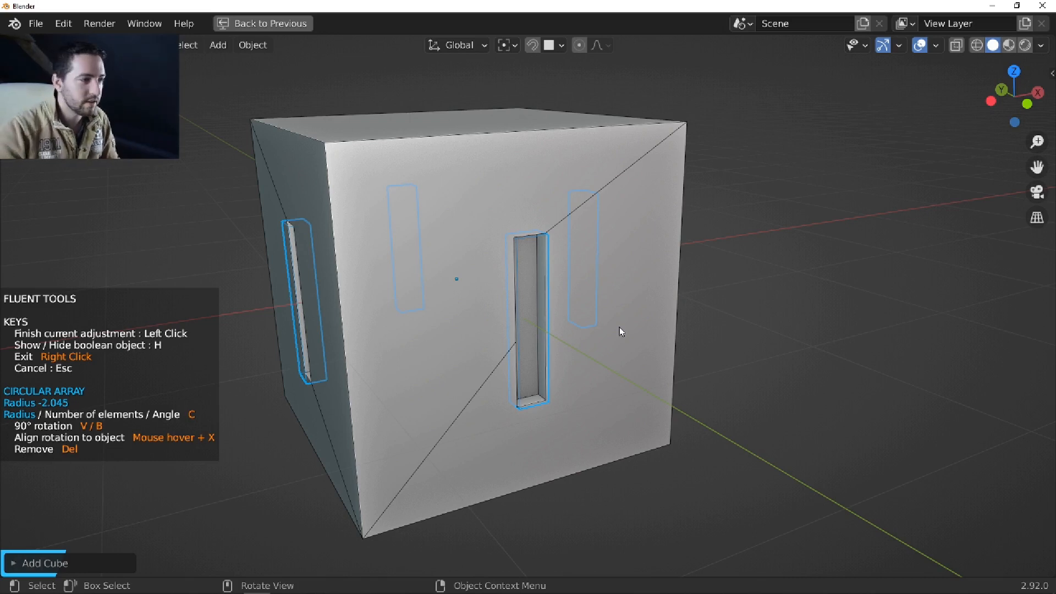
click(619, 328)
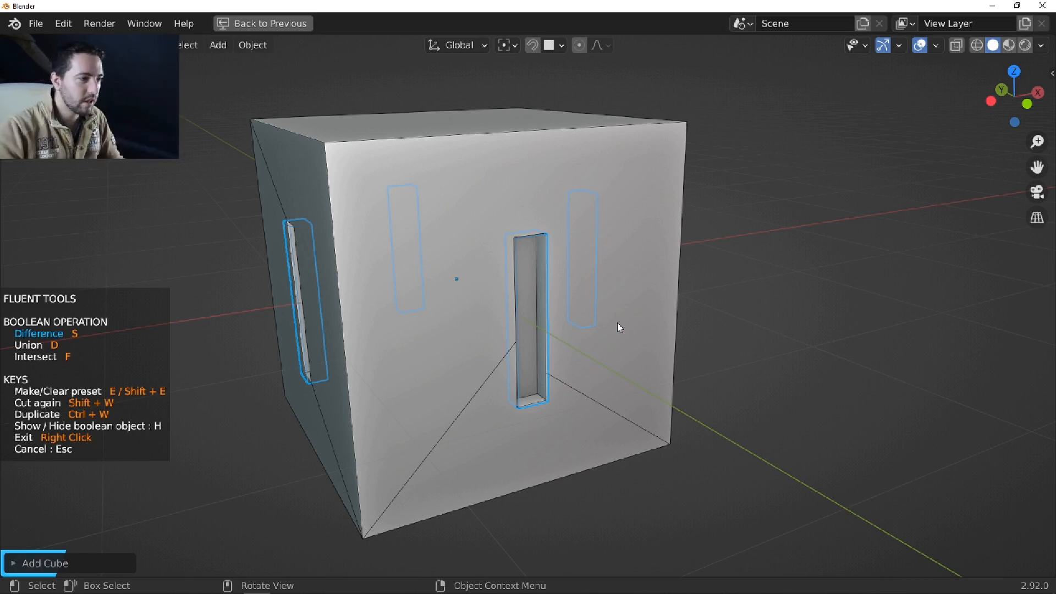
right_click(619, 327)
Cut a narrow rectangular slot from the centre point of the cube's top face.
middle_drag(509, 127, 550, 259)
key(f)
click(498, 265)
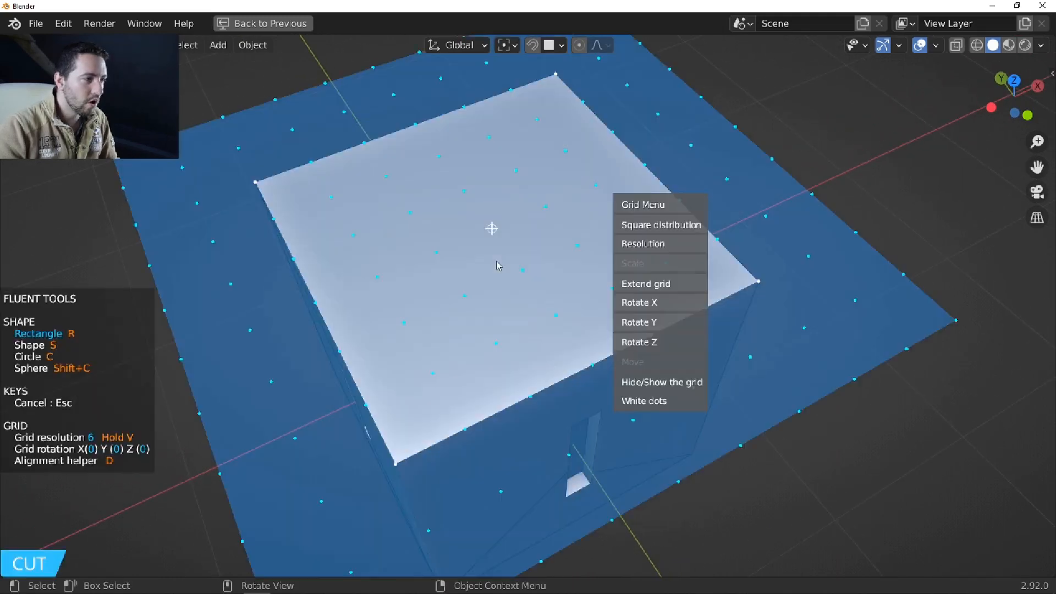
shift+click(491, 230)
shift+click(522, 299)
click(505, 293)
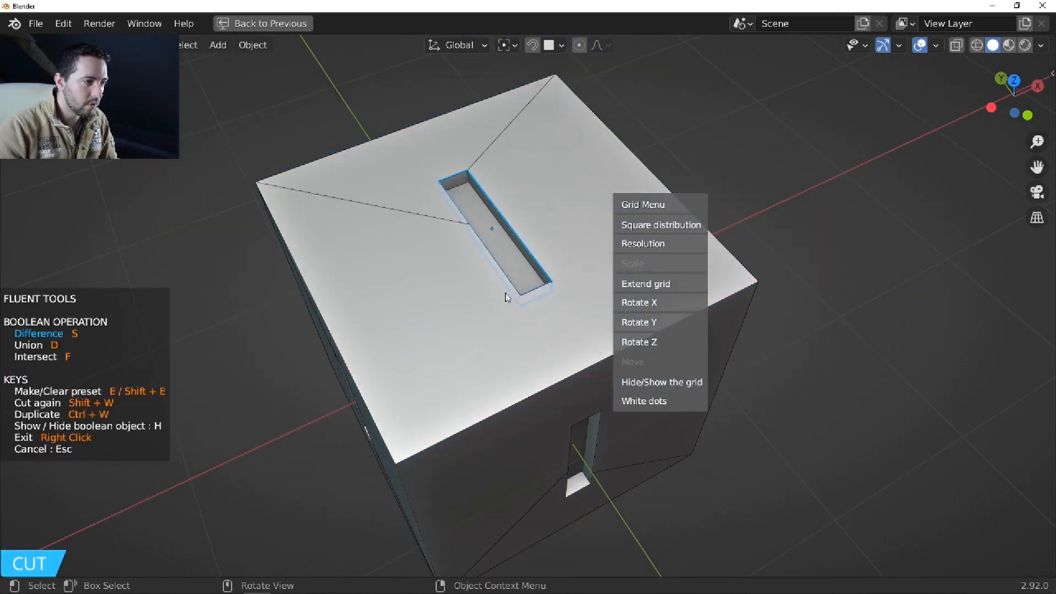
Apply a circular array to the top slot, adjust its radius to match the cube's faces, and exit the tool.
click(539, 255)
click(447, 276)
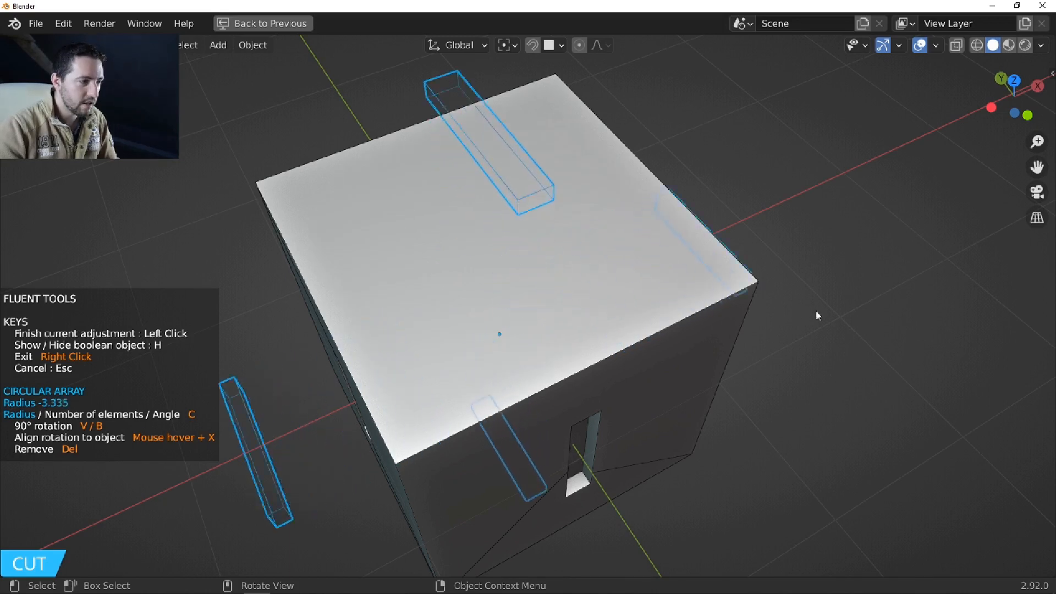
click(622, 311)
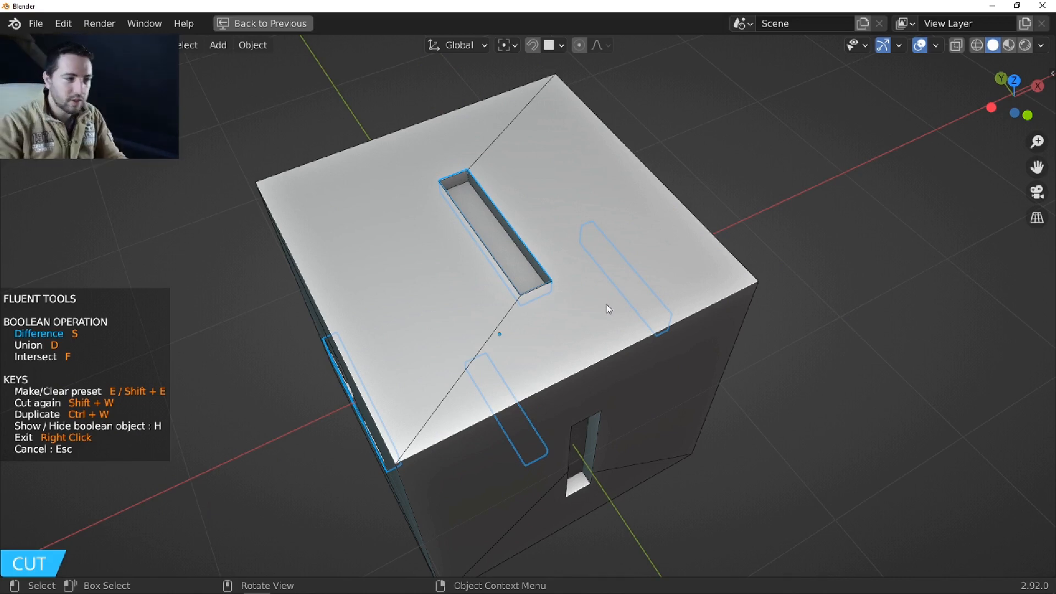
right_click(593, 312)
Delete the cube and all its remaining cutter objects.
middle_drag(582, 318, 581, 301)
scroll(581, 301, down, 1)
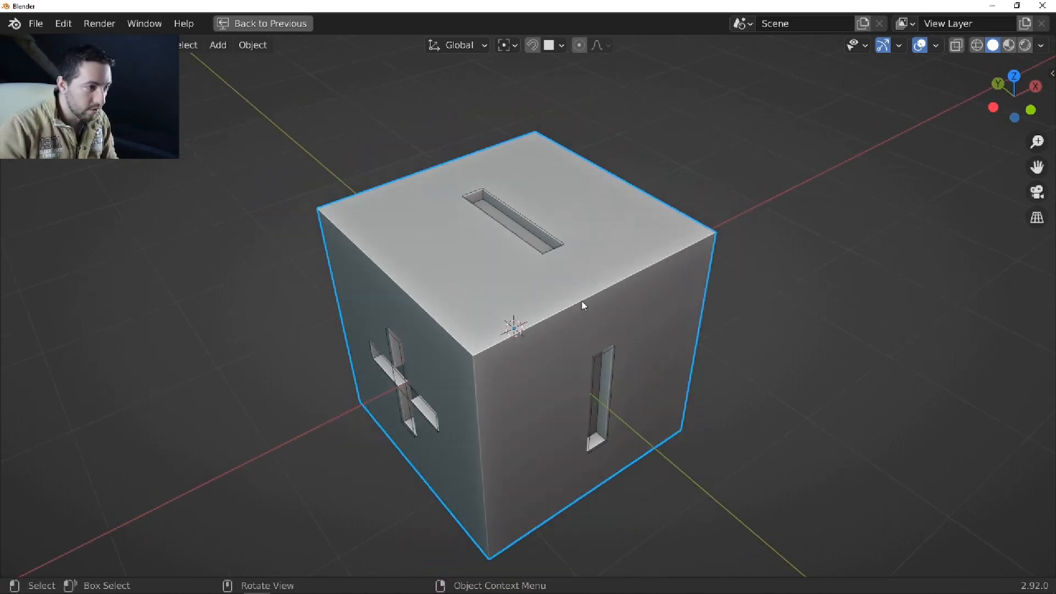
key(Delete)
key(a)
key(Delete)
scroll(556, 305, down, 1)
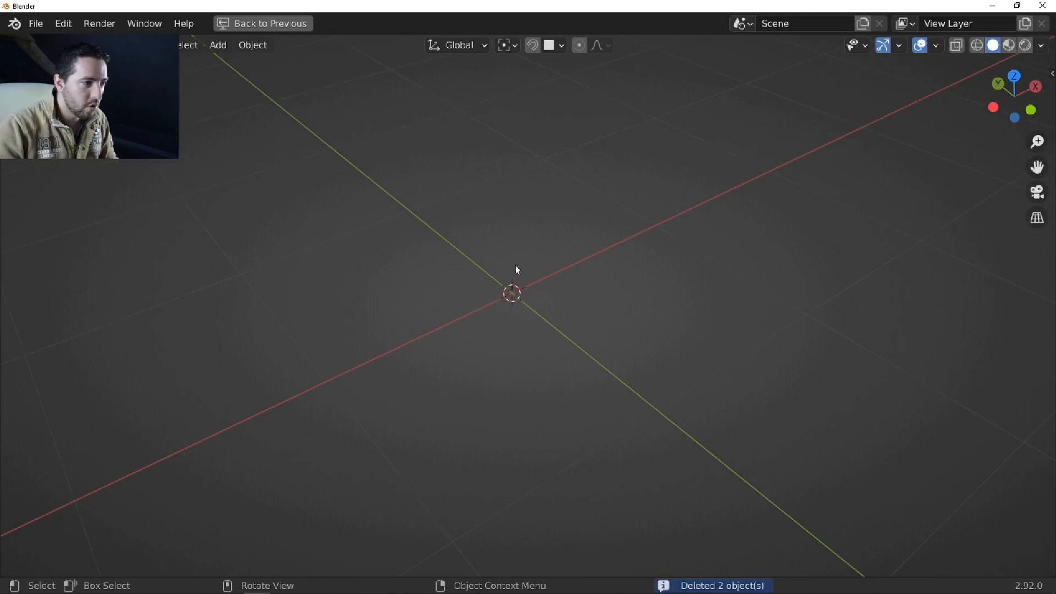
Create a cylinder and lower its resolution to 8 sides.
key(f)
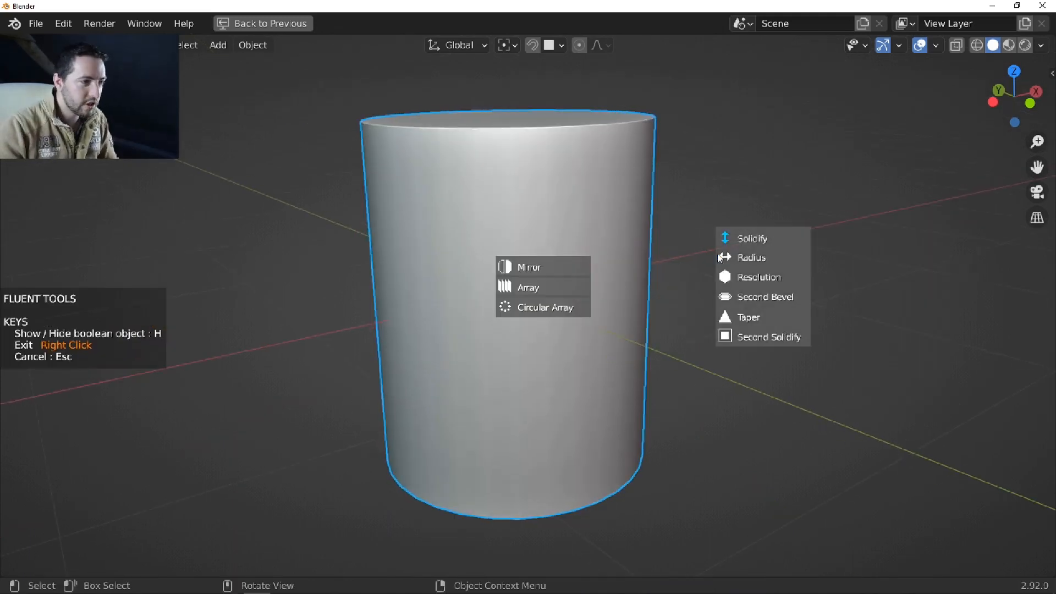
click(752, 275)
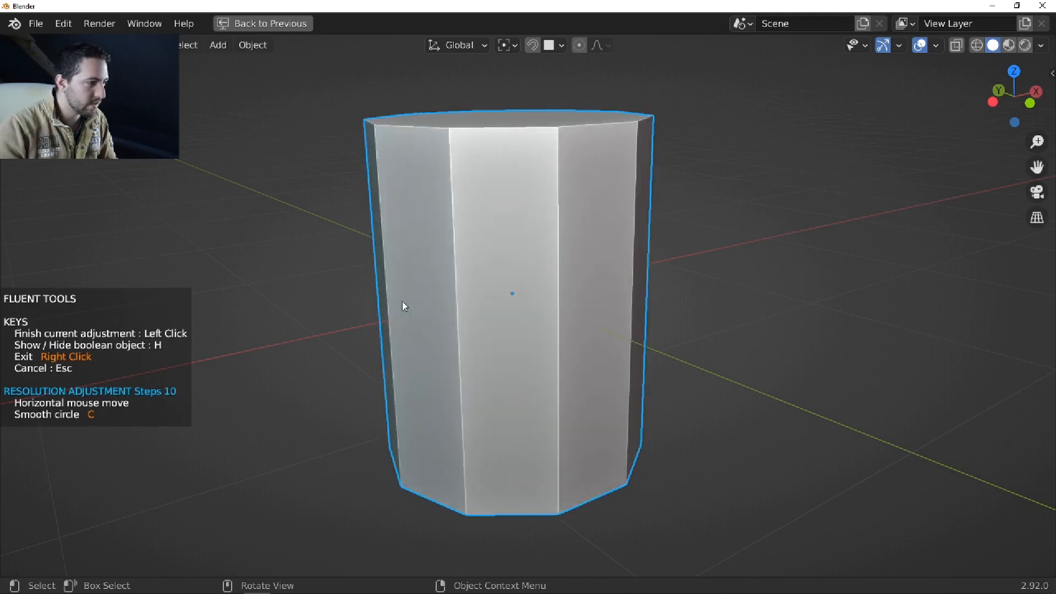
click(370, 307)
middle_drag(444, 278, 543, 214)
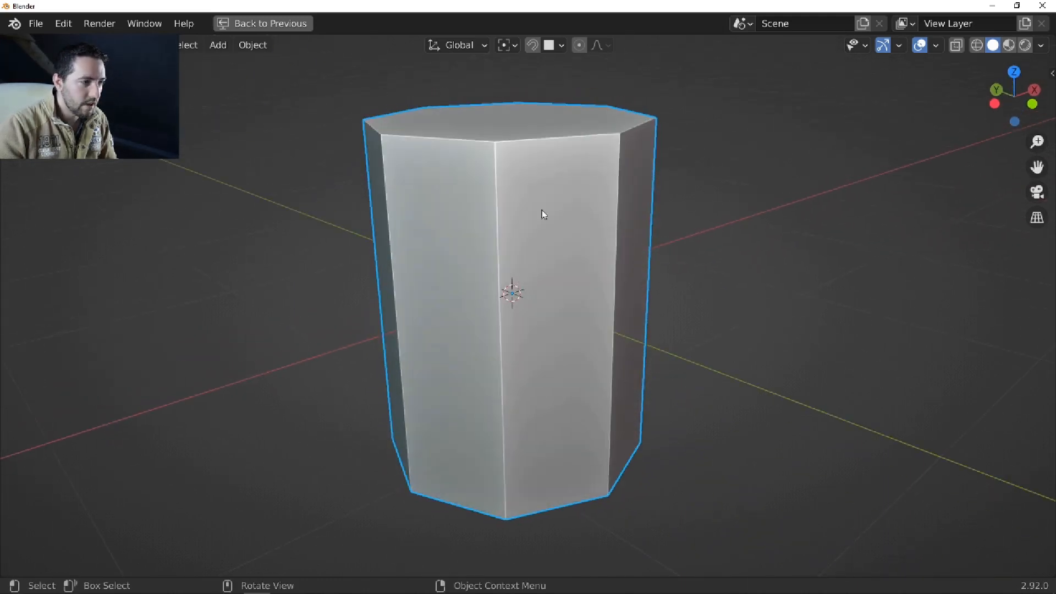
Cut a tall rectangular recess centred on one side face of the octagonal prism.
key(alt+f)
right_click(546, 309)
mouse_move(558, 343)
mouse_down()
mouse_move(508, 219)
mouse_move(517, 176)
mouse_up()
click(479, 246)
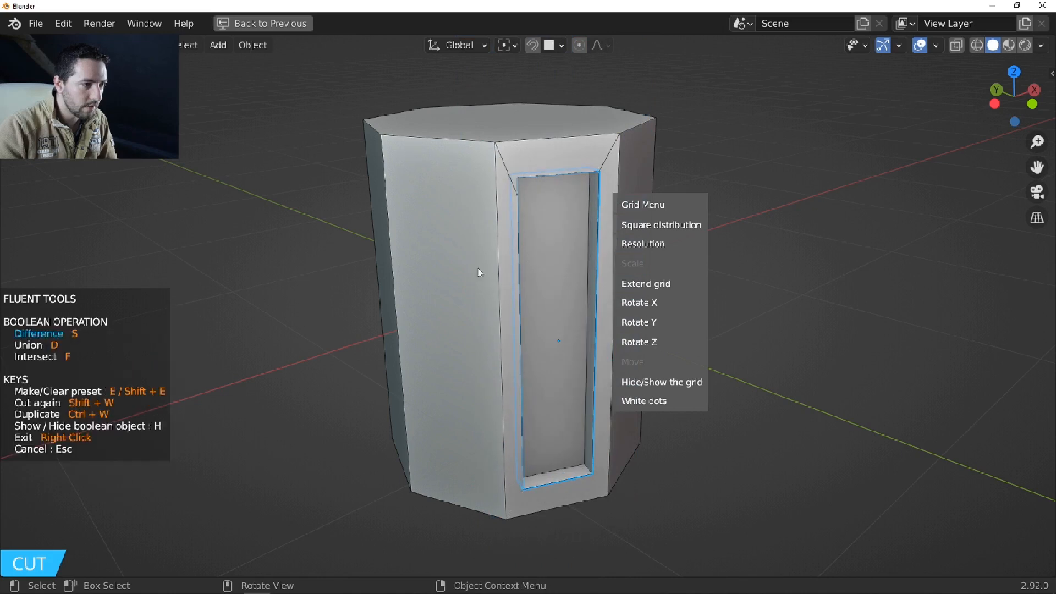
Apply a circular array to the rectangular recess so that every side of the octagonal prism gets one.
right_click(532, 262)
click(424, 280)
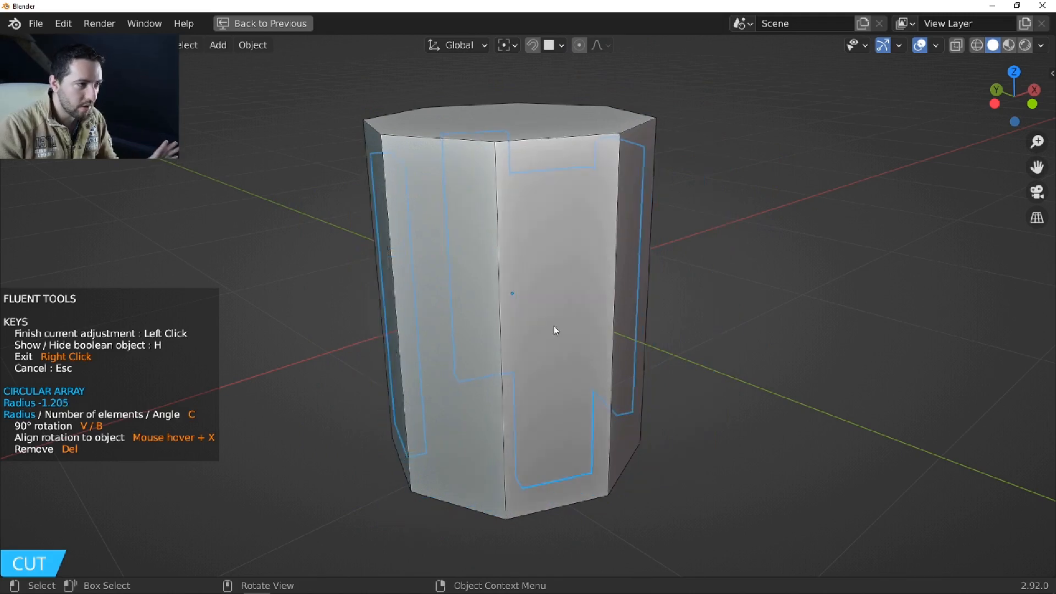
key(c)
click(812, 360)
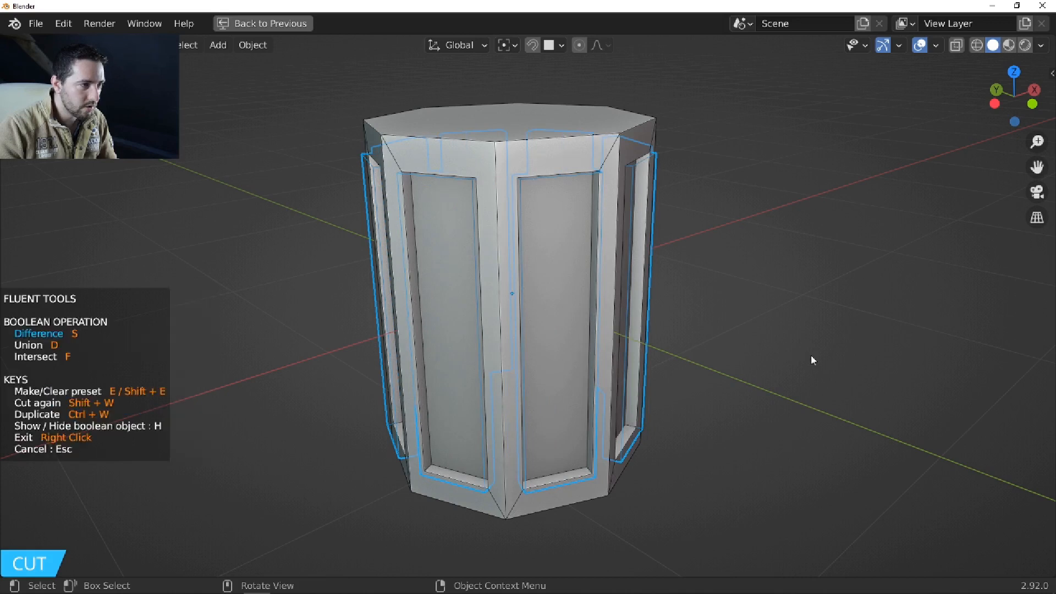
Cut a short narrow slot into the prism's top face, away from its centre.
middle_drag(408, 298, 600, 302)
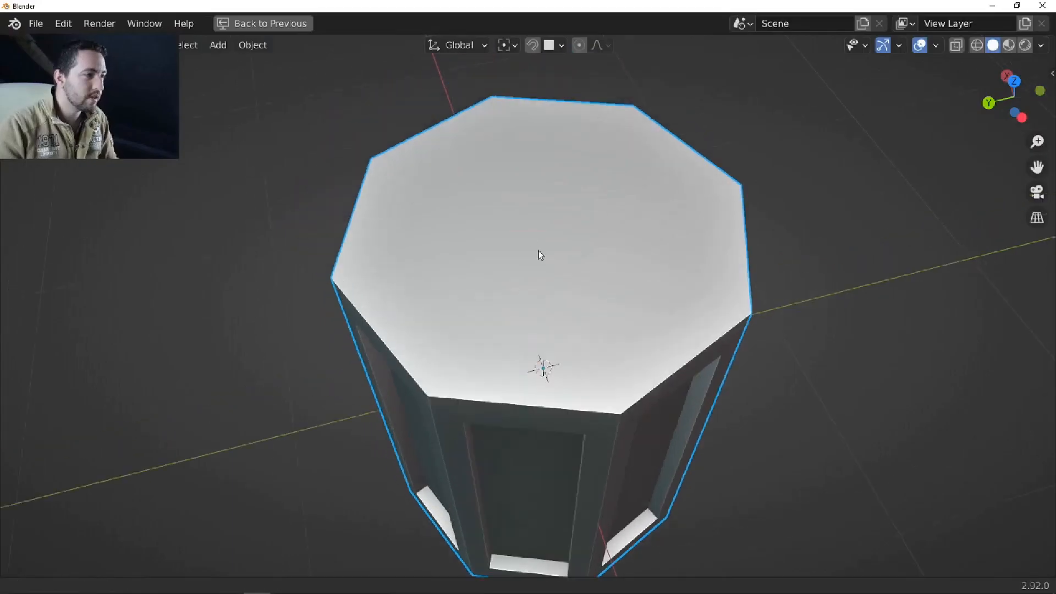
key(f)
scroll(478, 335, up, 3)
click(454, 295)
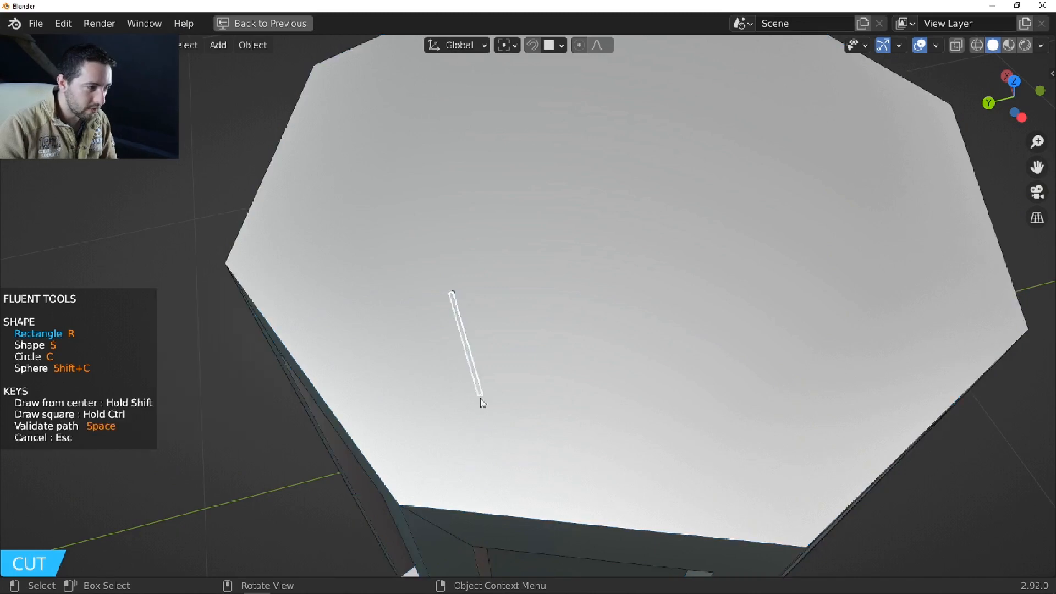
click(515, 401)
click(509, 387)
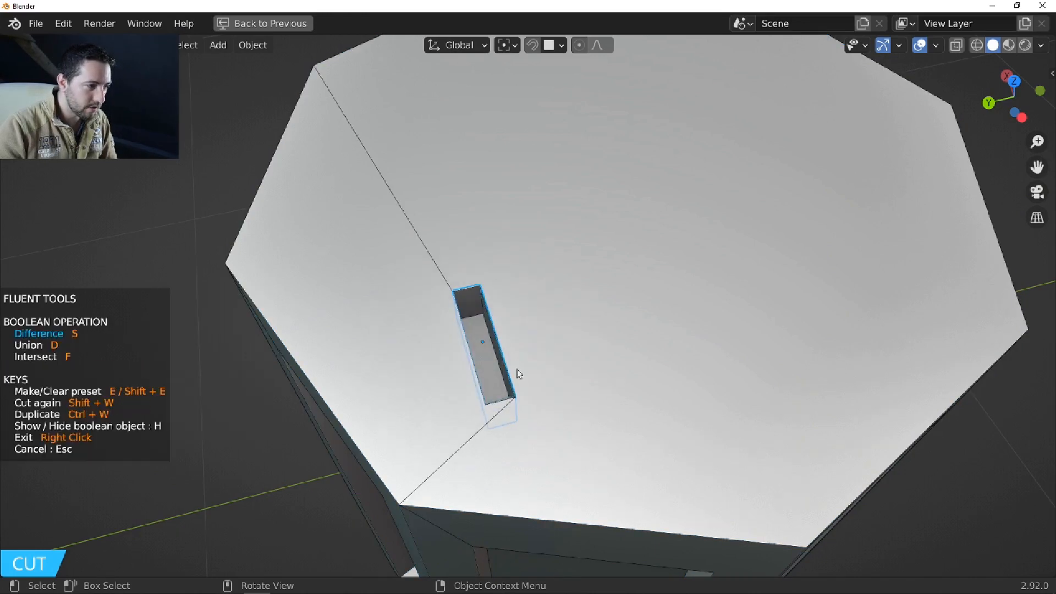
Array the top slot along X into three evenly spaced, centred slots.
scroll(510, 387, down, 3)
click(562, 321)
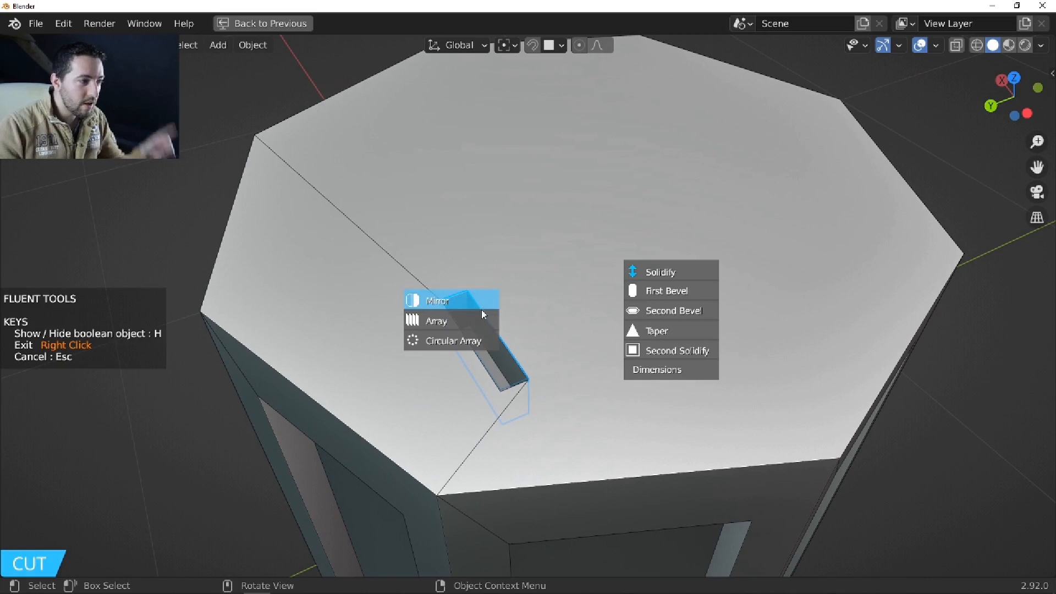
click(465, 321)
click(571, 309)
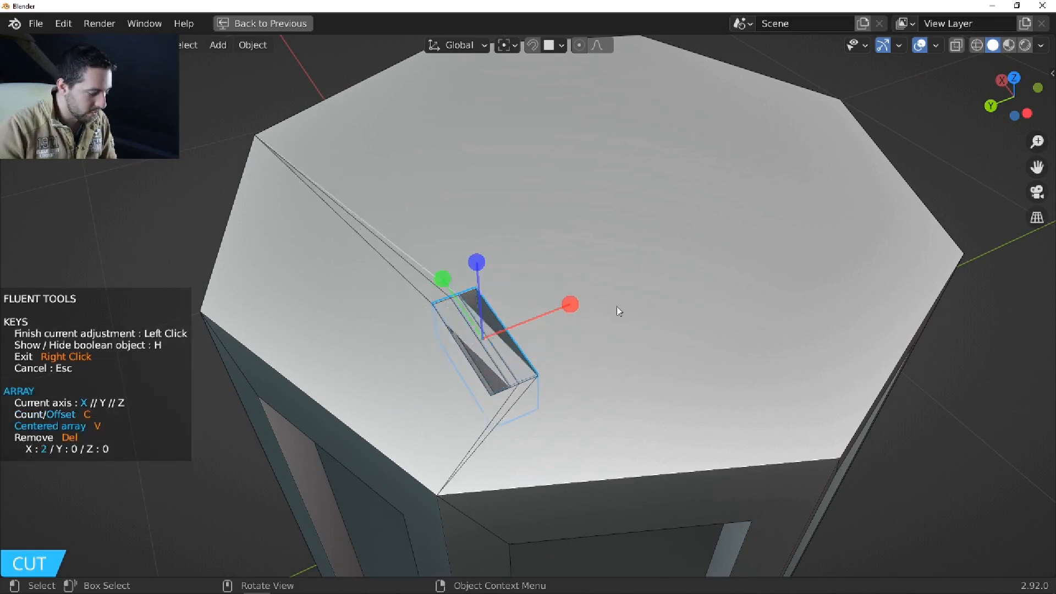
click(617, 315)
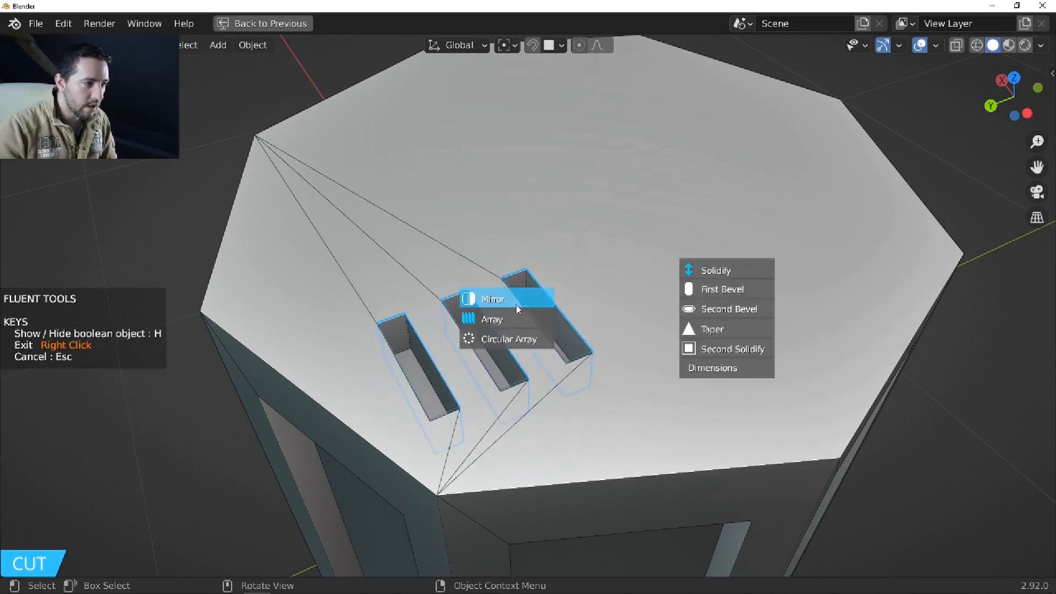
Mirror the row of three slots across the X and Y axes of the prism's top face and exit the tool.
click(516, 305)
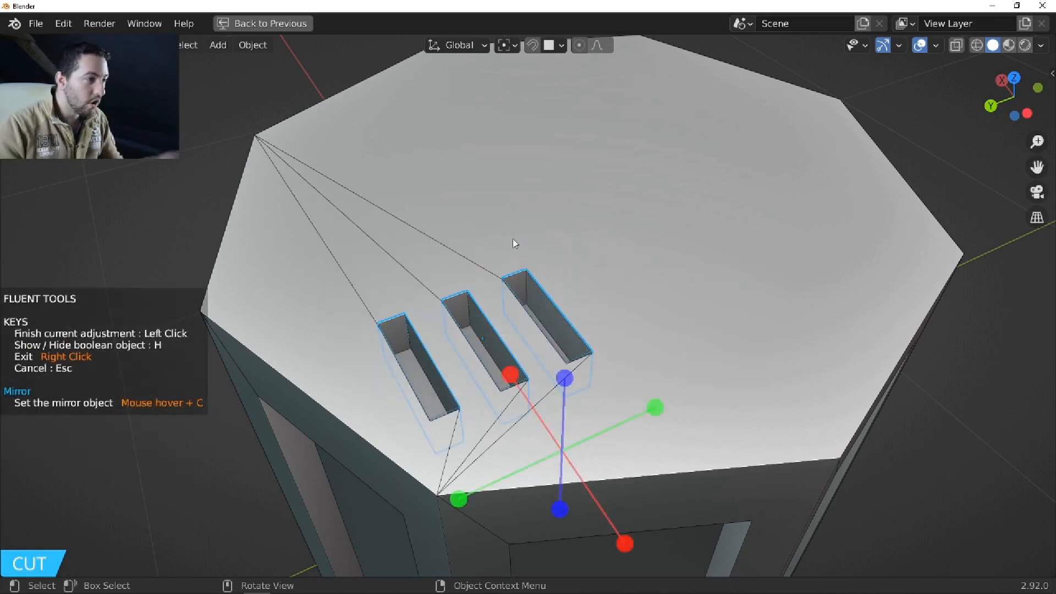
click(509, 375)
click(650, 403)
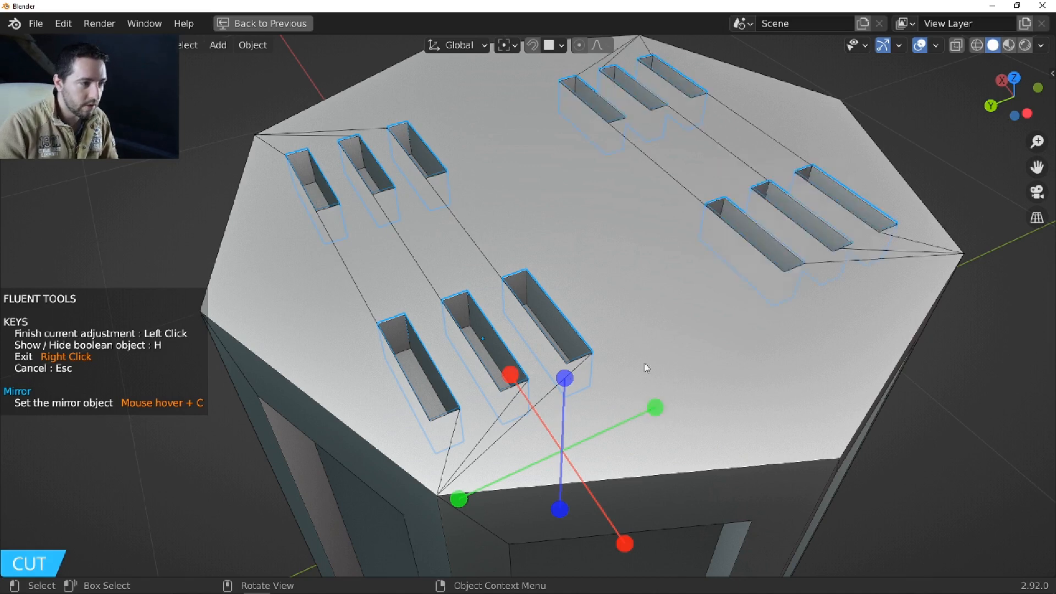
right_click(654, 341)
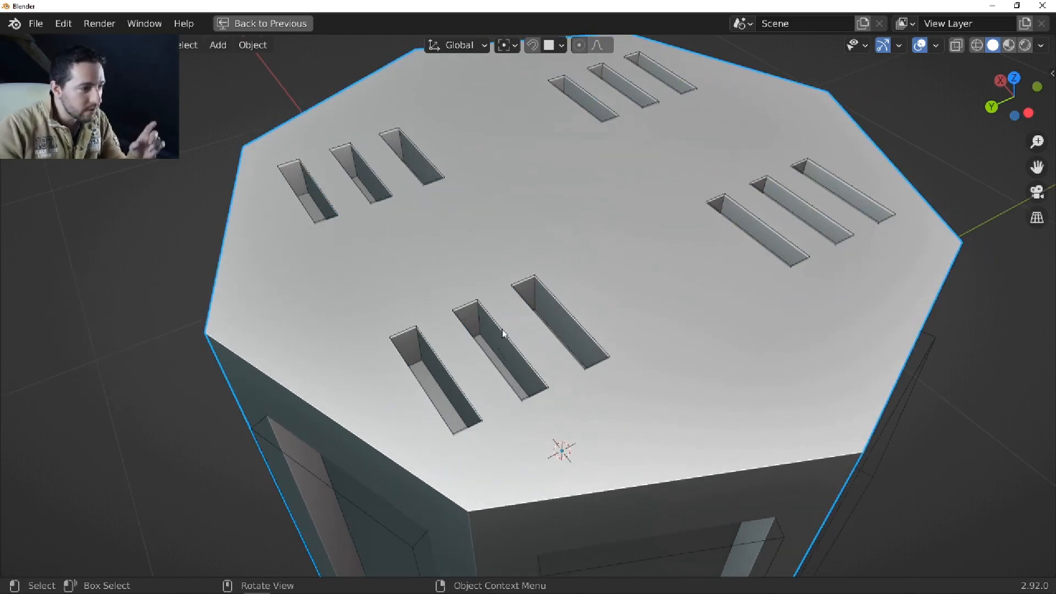
Select the slot cutter and cut a triangular shape with Difference across the near end of the middle slot.
key(Tab)
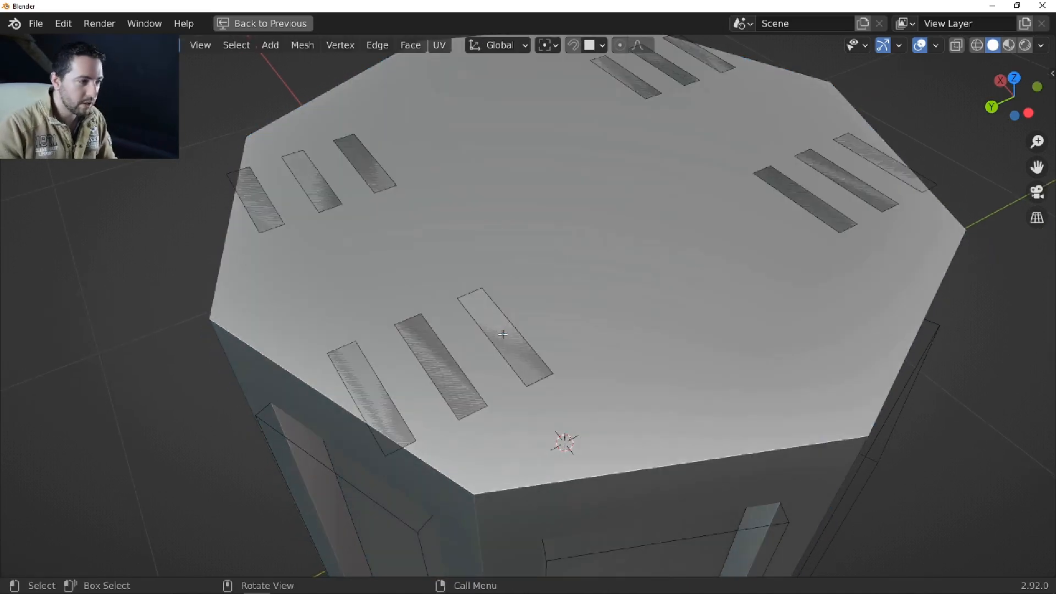
scroll(503, 334, up, 4)
scroll(503, 334, down, 2)
key(Tab)
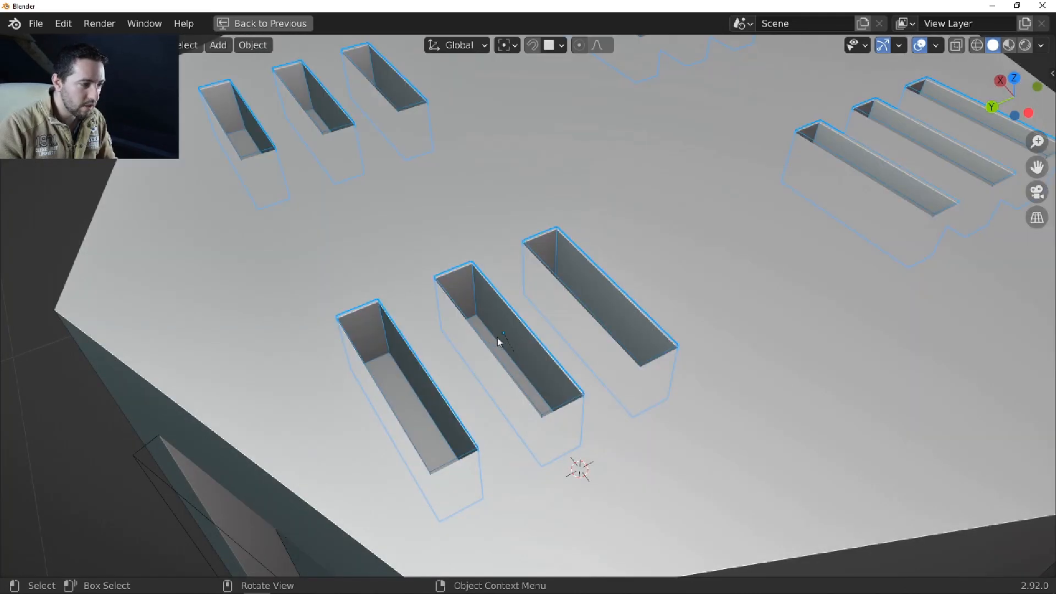
key(f)
click(497, 337)
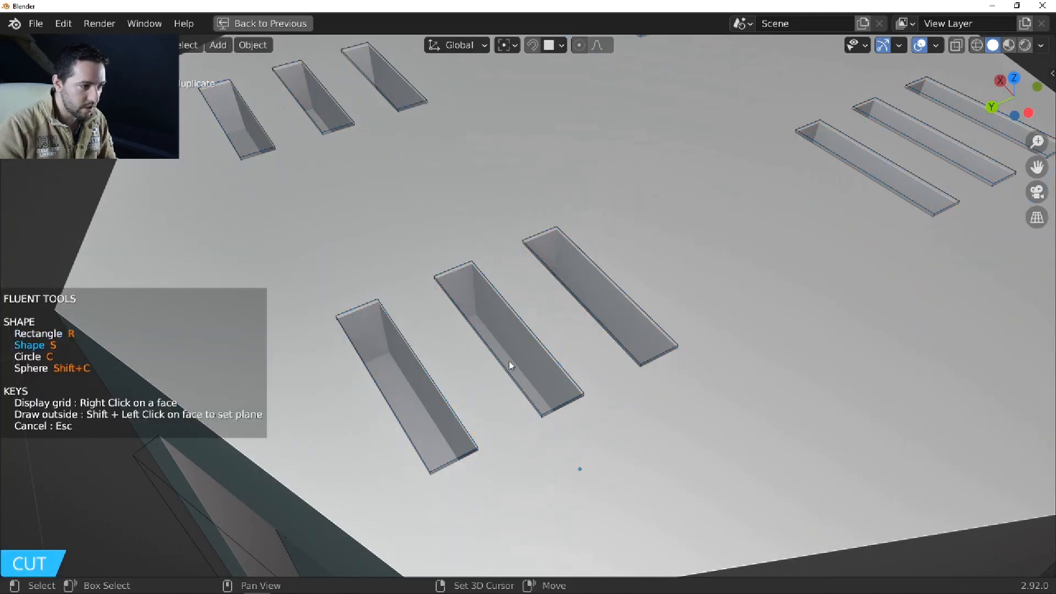
shift+click(510, 361)
click(485, 381)
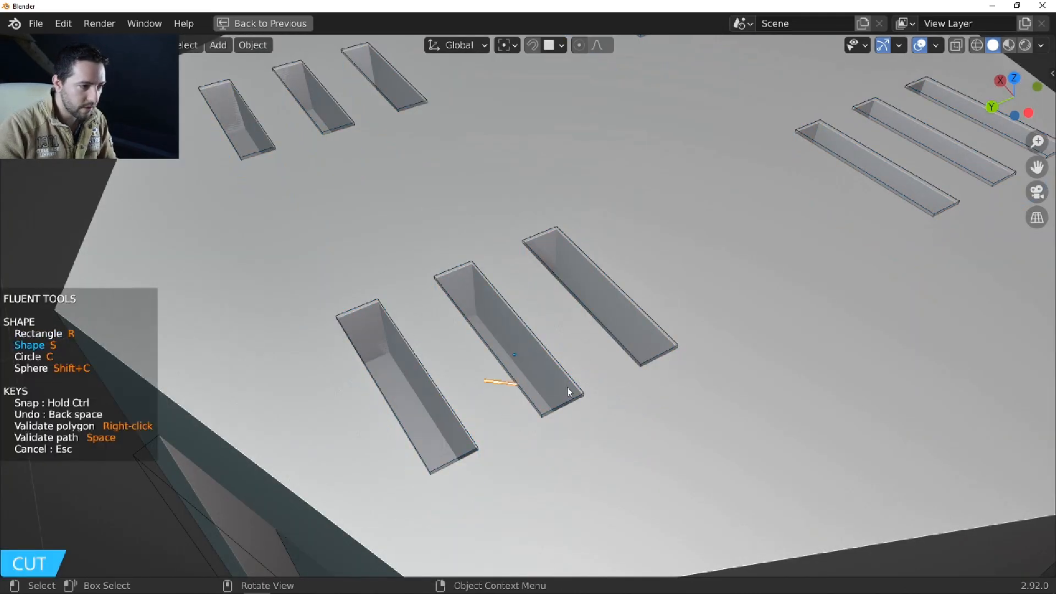
click(541, 477)
right_click(541, 477)
click(493, 469)
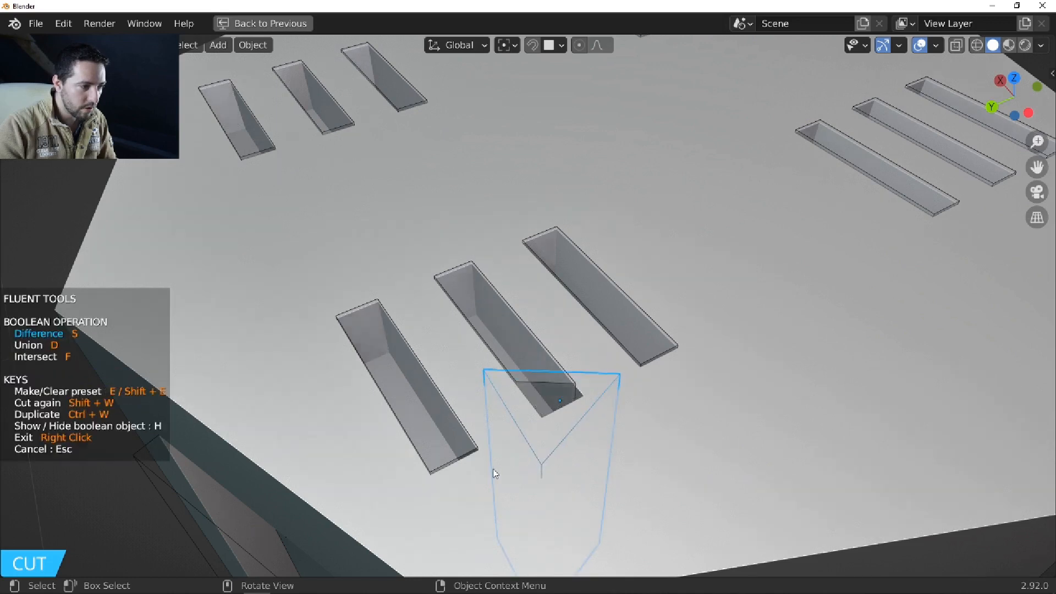
Finish the cut and examine the mirrored rows of notched slots and the recessed side panels around the prism.
right_click(573, 404)
scroll(573, 404, down, 2)
middle_drag(598, 317, 573, 372)
scroll(573, 372, down, 2)
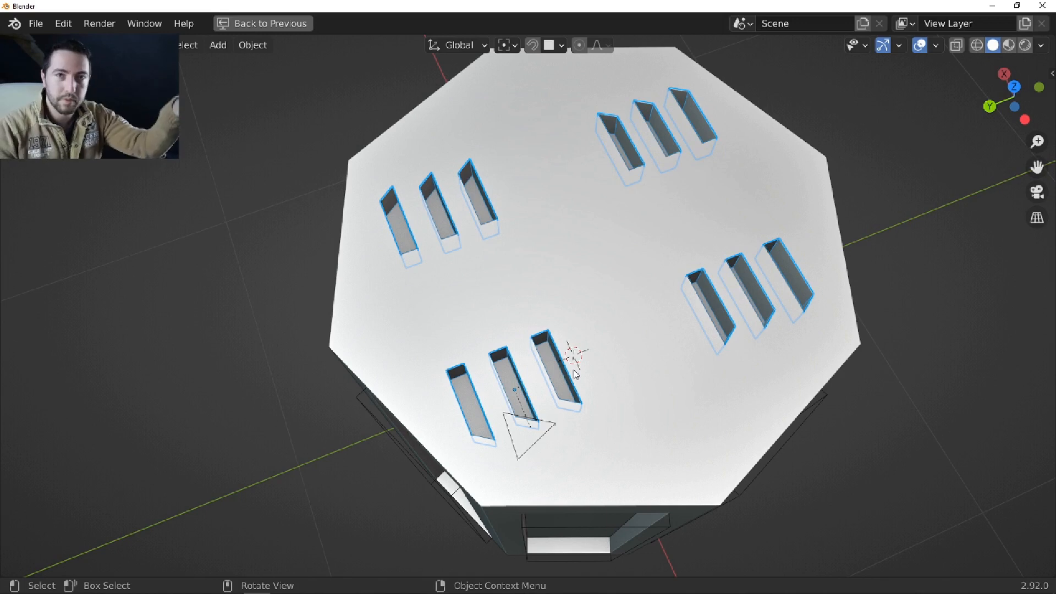
middle_drag(575, 375, 600, 338)
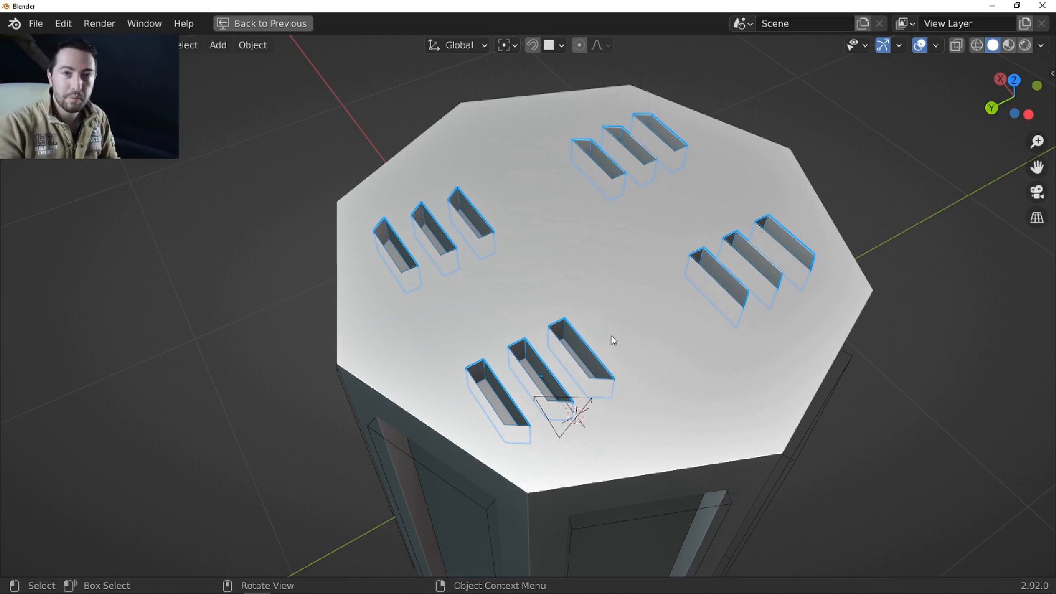
scroll(607, 342, down, 3)
middle_drag(607, 342, 642, 378)
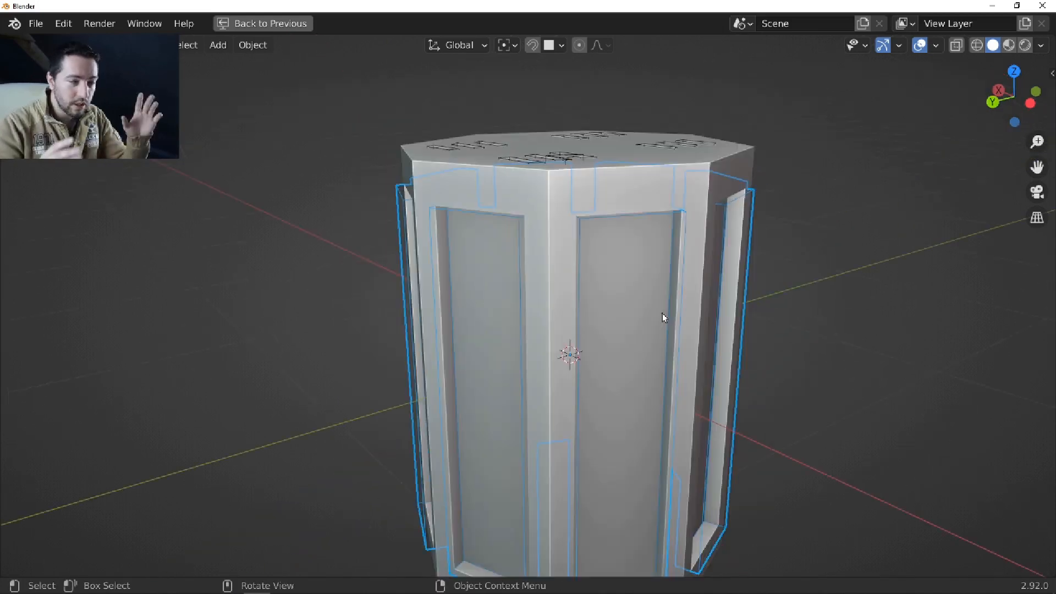
middle_drag(651, 330, 561, 201)
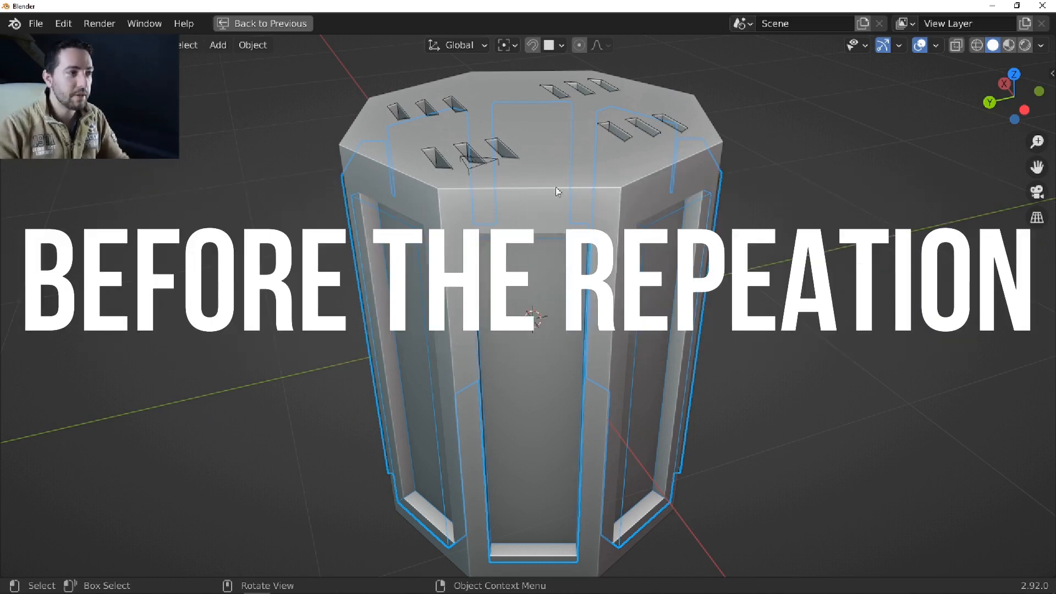
Select the slot cutter and inspect its original mesh in Edit Mode, returning to Object Mode.
middle_drag(495, 129, 500, 188)
scroll(476, 265, up, 4)
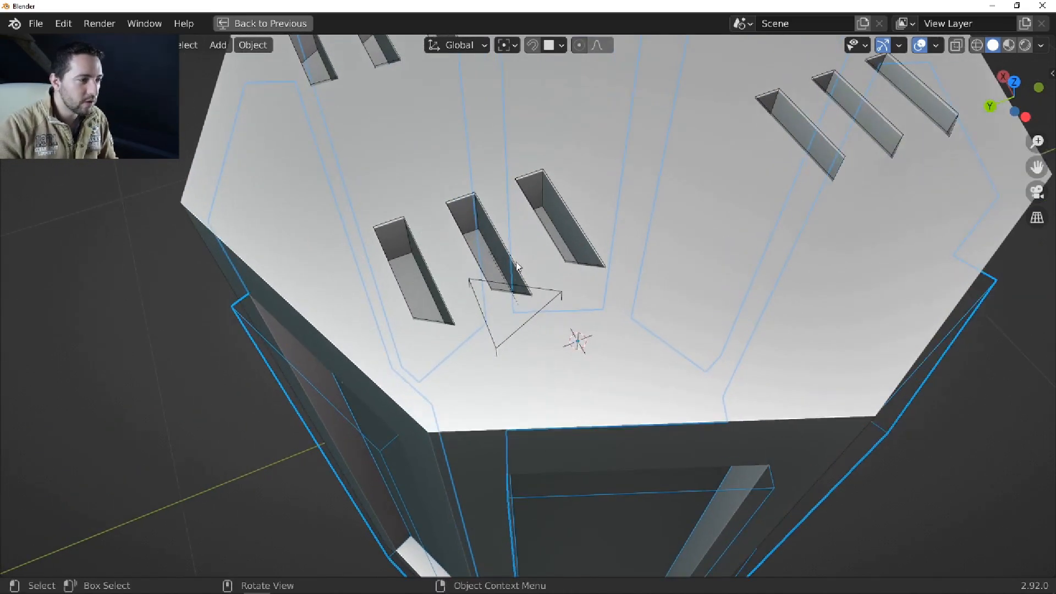
click(517, 266)
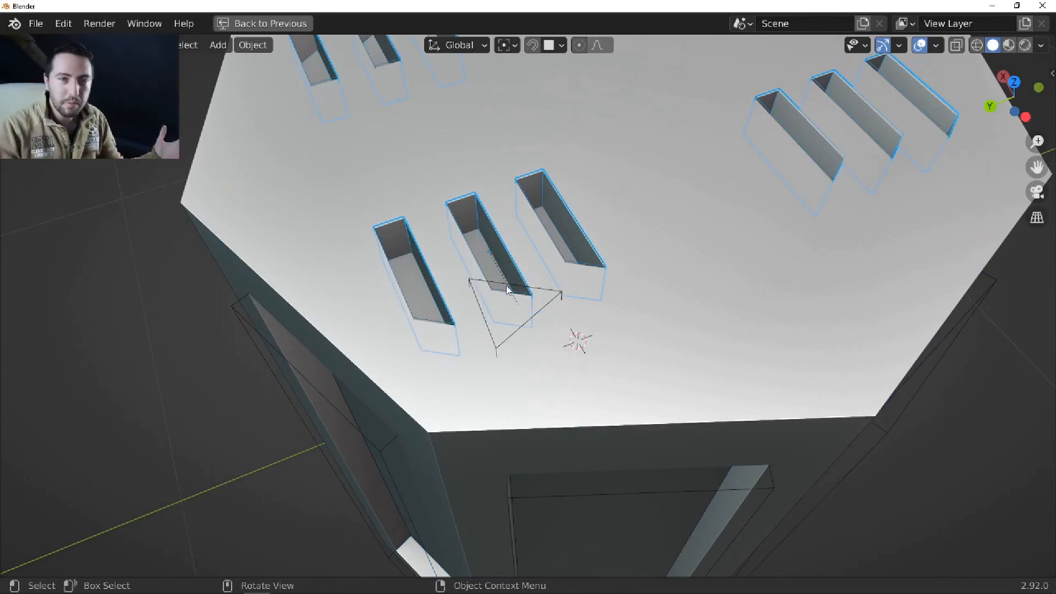
key(Tab)
click(492, 250)
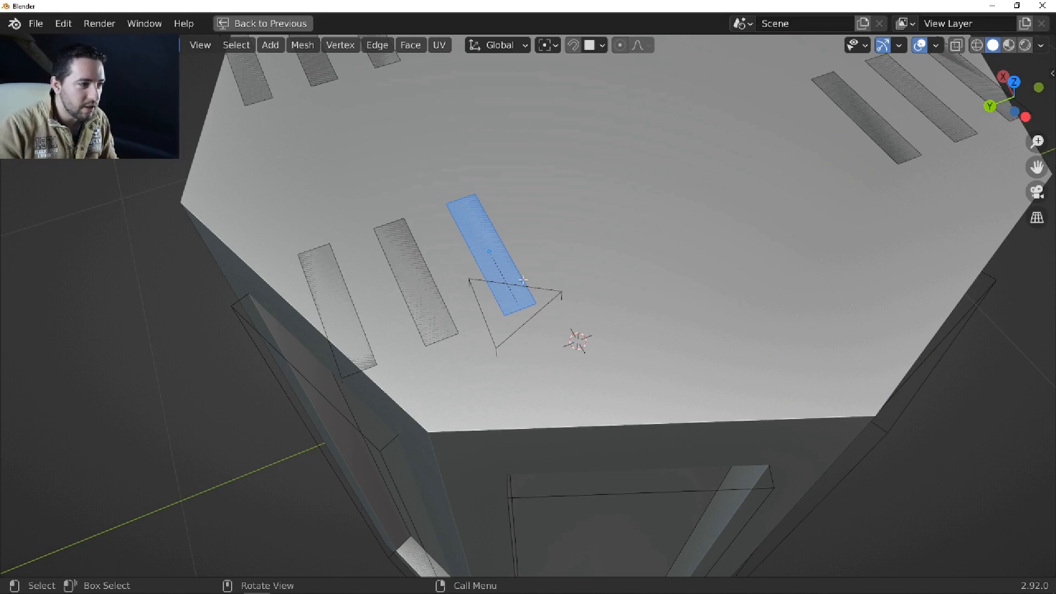
key(Tab)
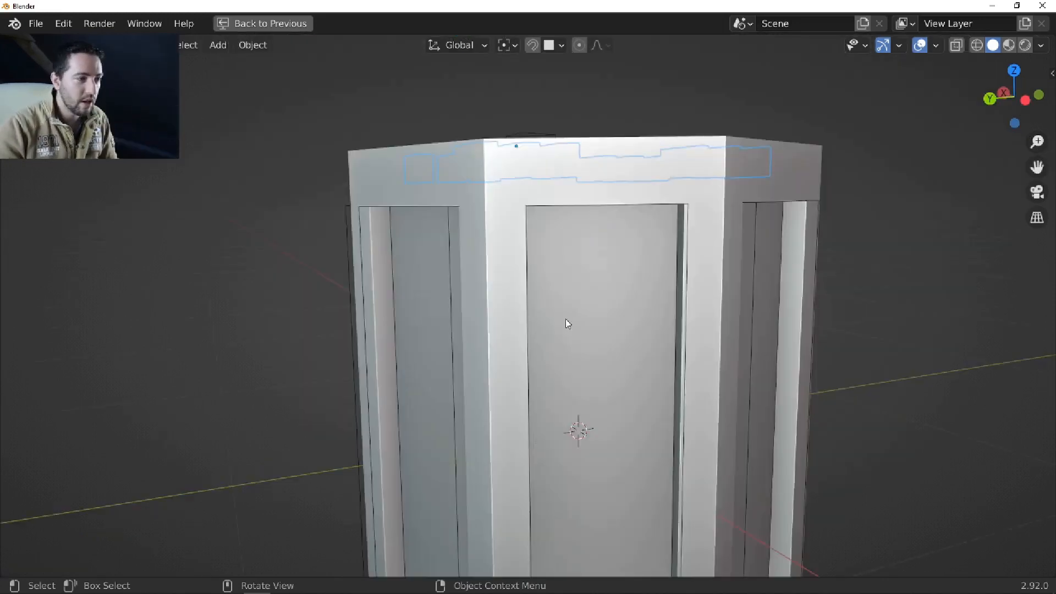
Select the circularly arrayed side-panel cutter and inspect its base mesh in Edit Mode, returning to Object Mode.
shift+middle_drag(566, 318, 513, 355)
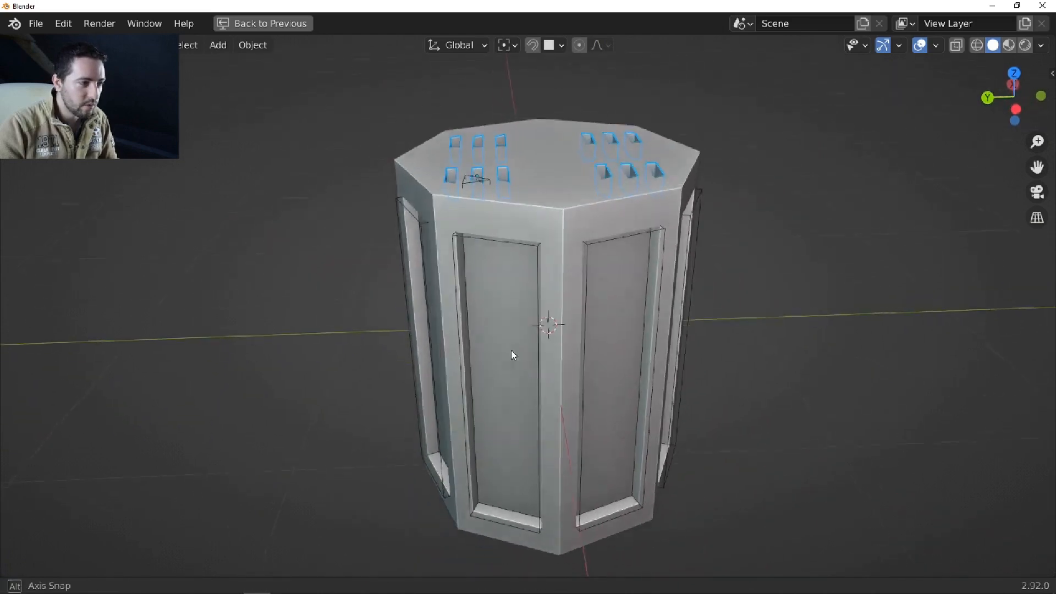
click(535, 259)
scroll(530, 288, down, 1)
middle_drag(530, 300, 545, 318)
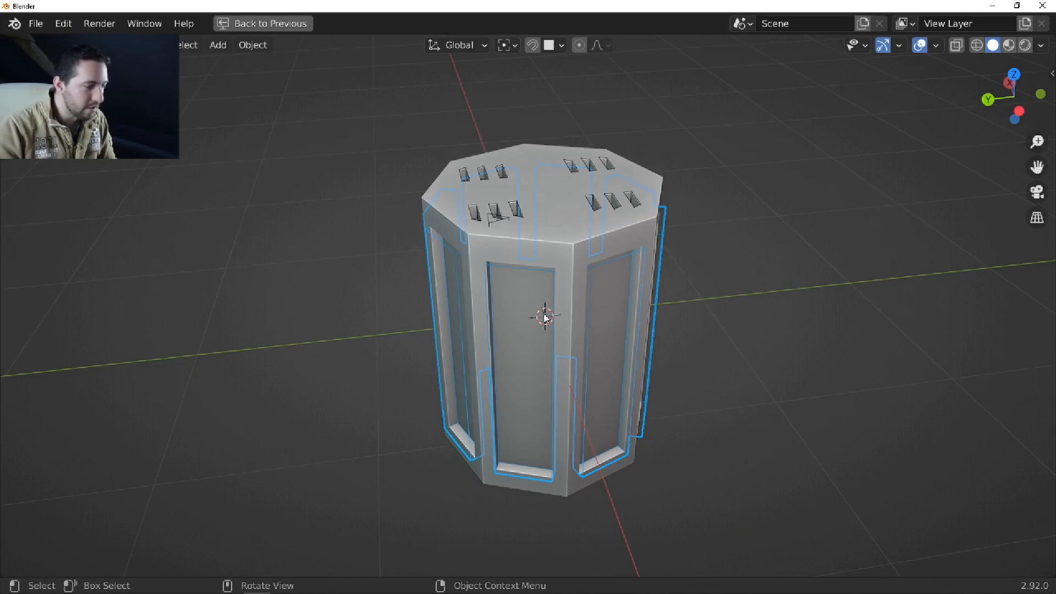
key(Tab)
middle_drag(477, 305, 481, 279)
middle_drag(562, 263, 546, 270)
mouse_move(498, 323)
ctrl+middle_down()
mouse_move(497, 292)
mouse_move(509, 311)
ctrl+middle_up()
key(Tab)
Draw a stepped polygon cut on the front panel's cutter face, extending past both ends of the panel, and set its depth.
middle_drag(488, 270, 613, 212)
key(f)
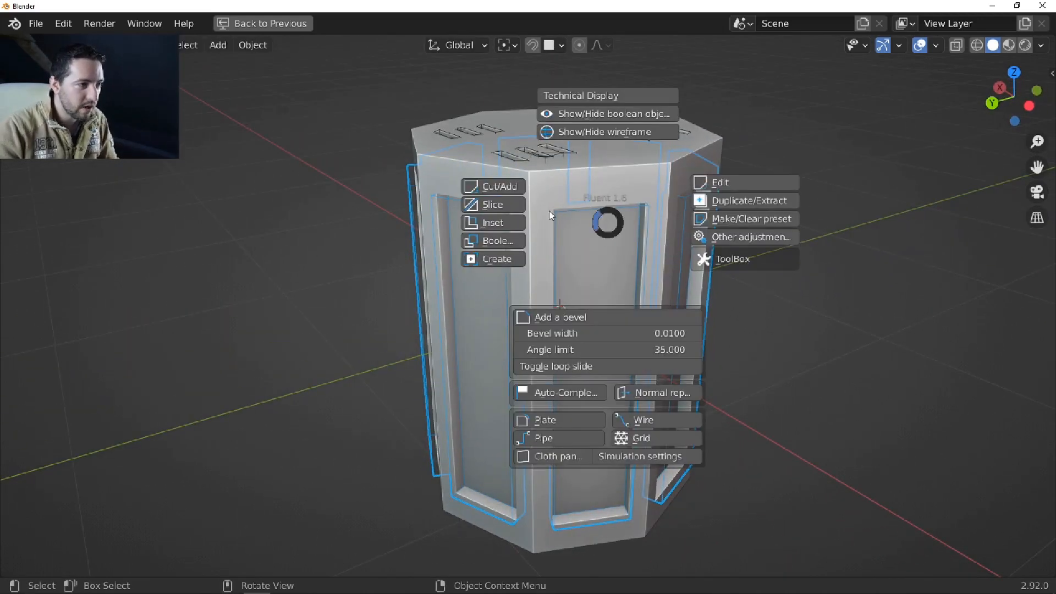
click(504, 192)
shift+middle_drag(592, 310, 569, 282)
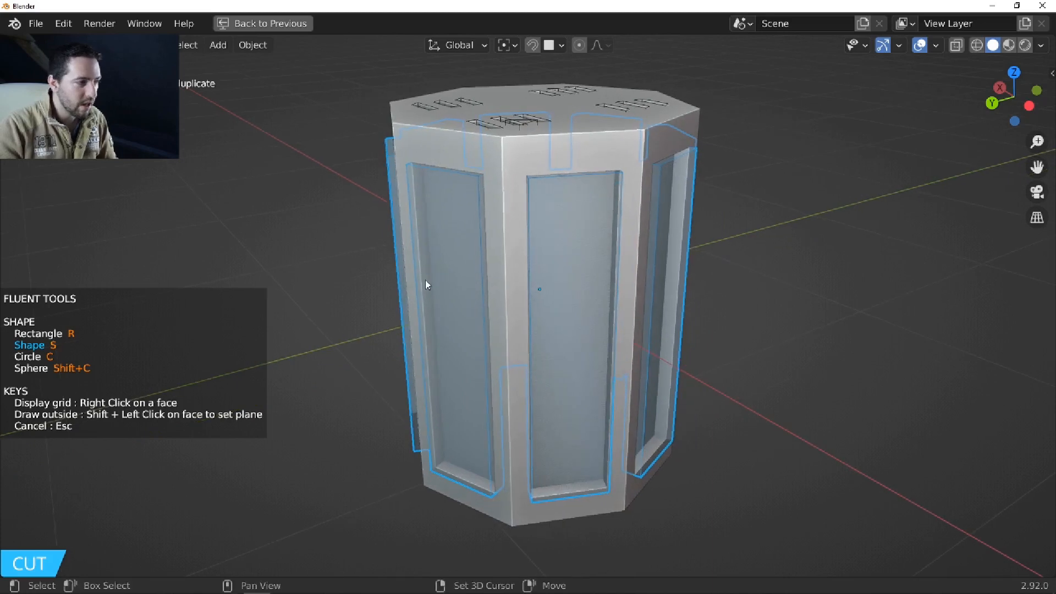
shift+click(573, 230)
click(589, 110)
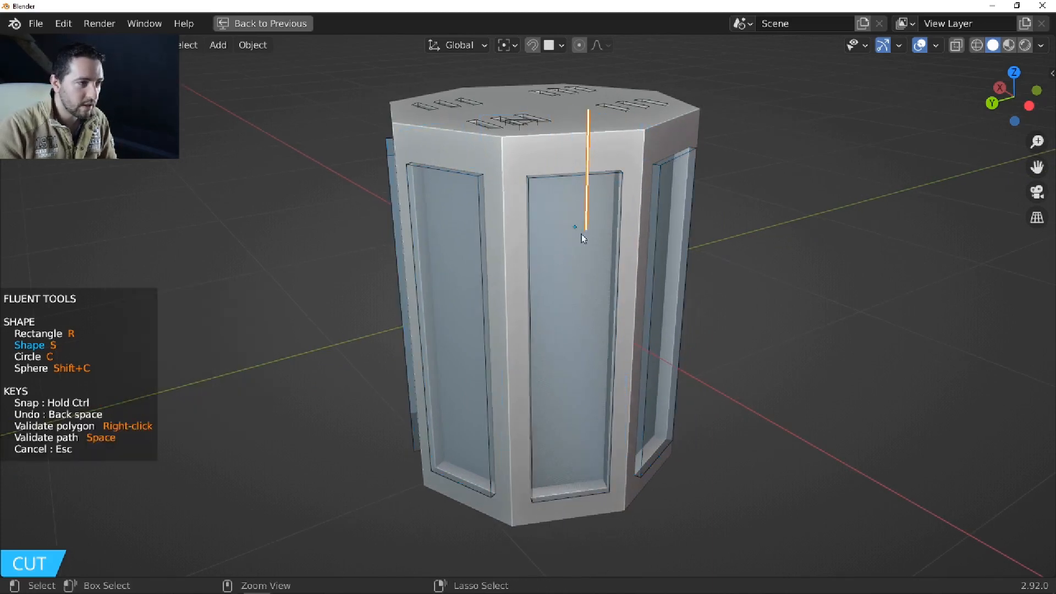
click(599, 295)
click(591, 541)
right_click(417, 458)
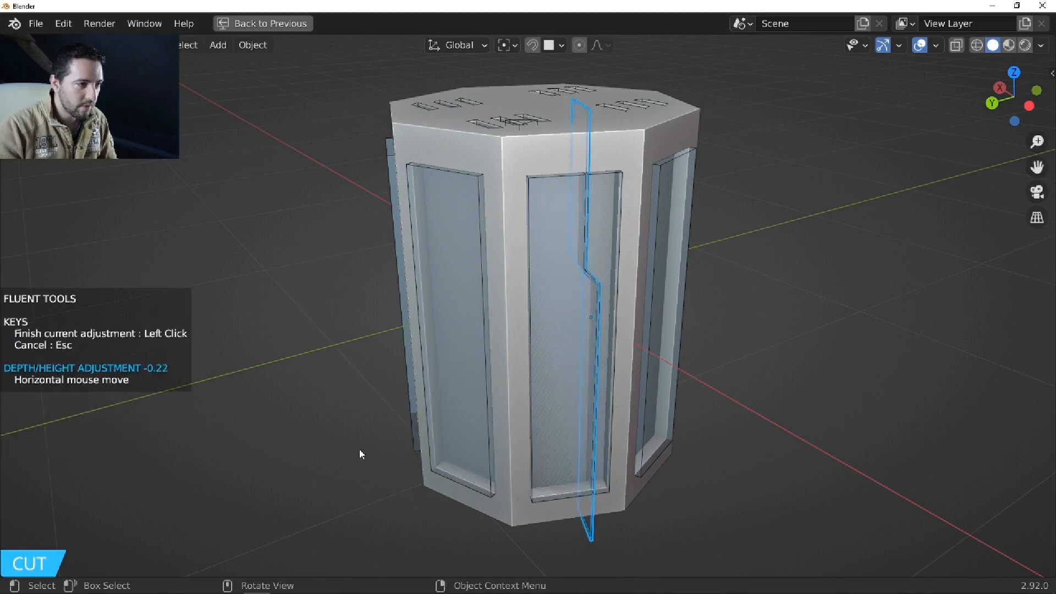
click(632, 337)
Mirror the stepped cut along the Z and Y axes of the panel cutter and finish the operation.
click(581, 282)
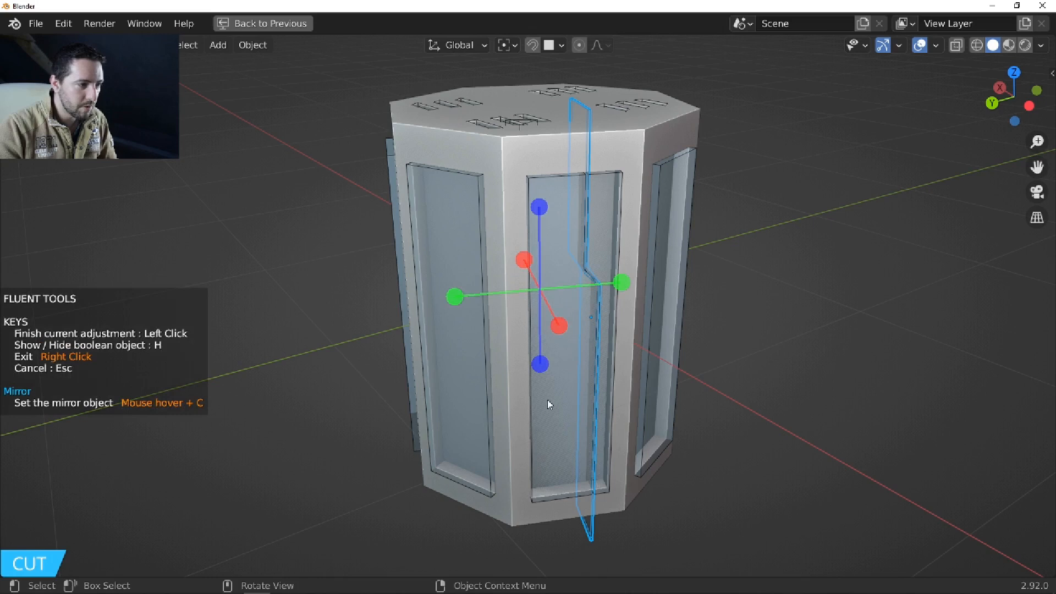
click(541, 365)
click(456, 298)
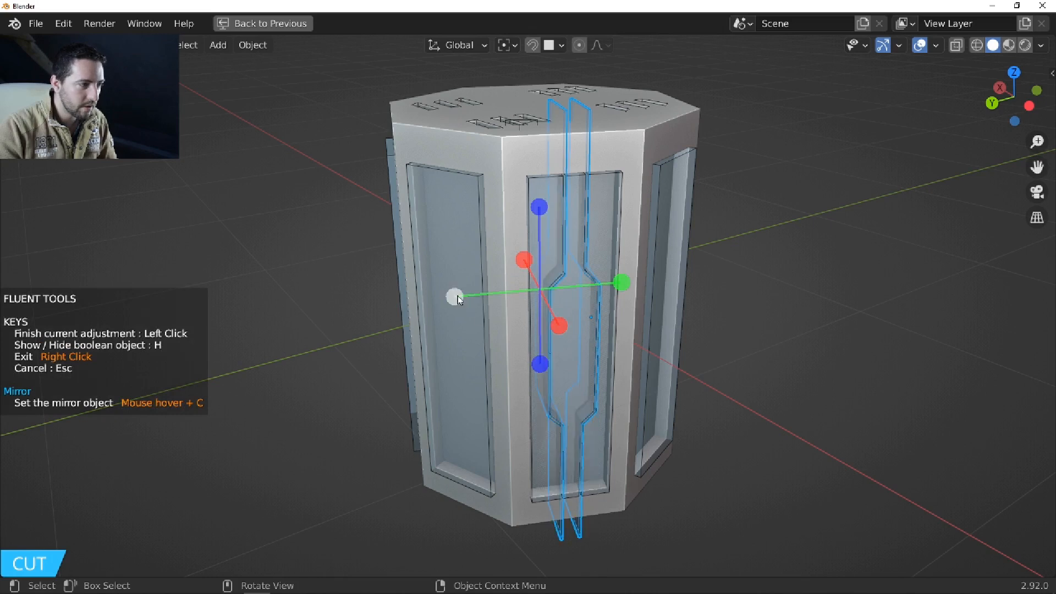
right_click(472, 362)
middle_drag(603, 332, 639, 325)
key(s)
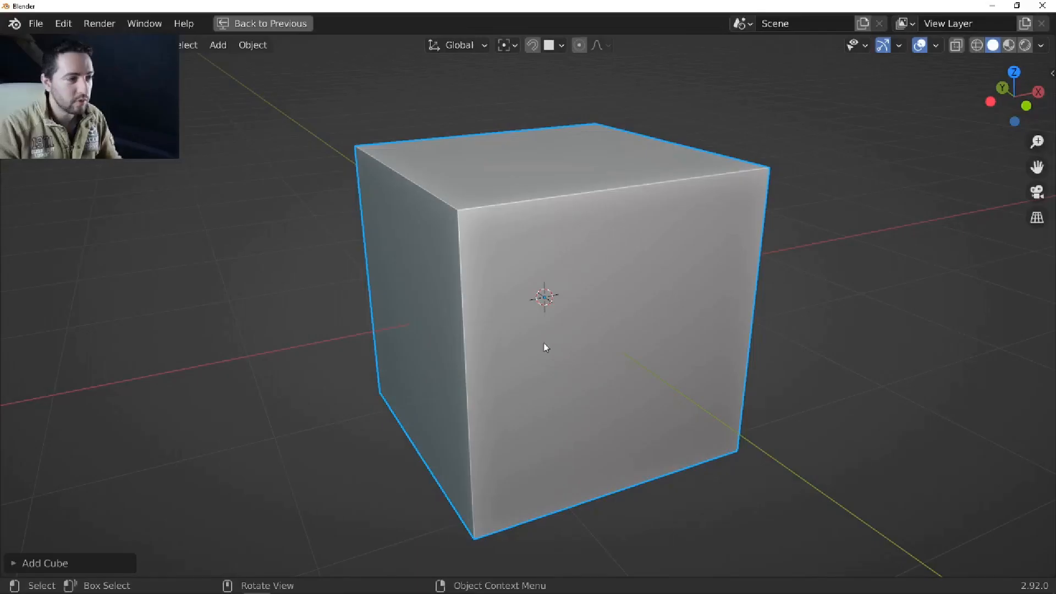
Cut a circular hole about 0.15 deep at the centre of the new cube's front face, one grid interval in radius.
middle_drag(543, 343, 528, 315)
scroll(594, 342, up, 1)
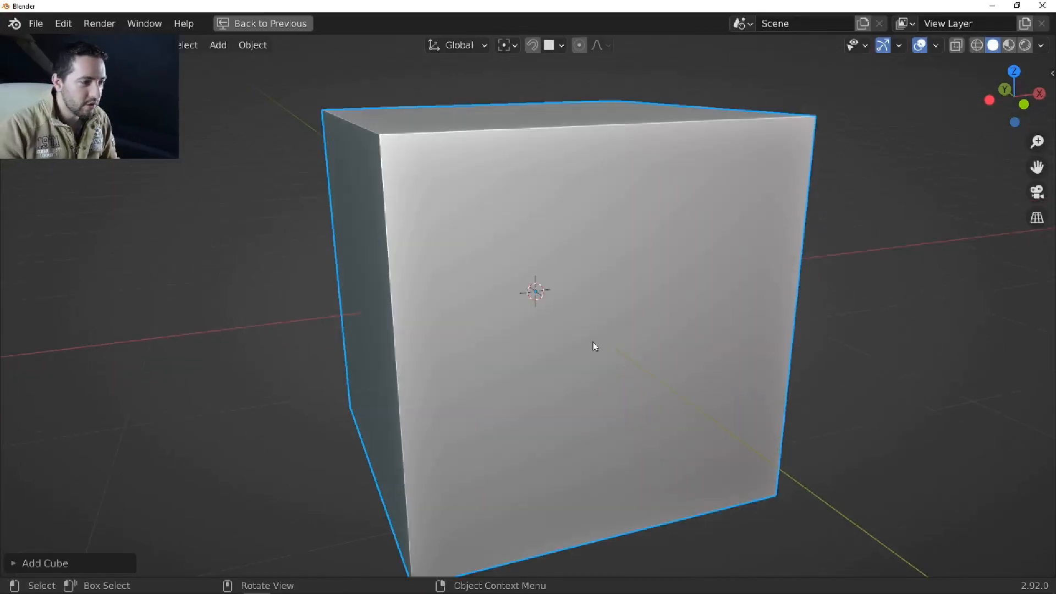
key(alt+c)
right_click(569, 327)
shift+middle_drag(594, 363, 520, 311)
key(c)
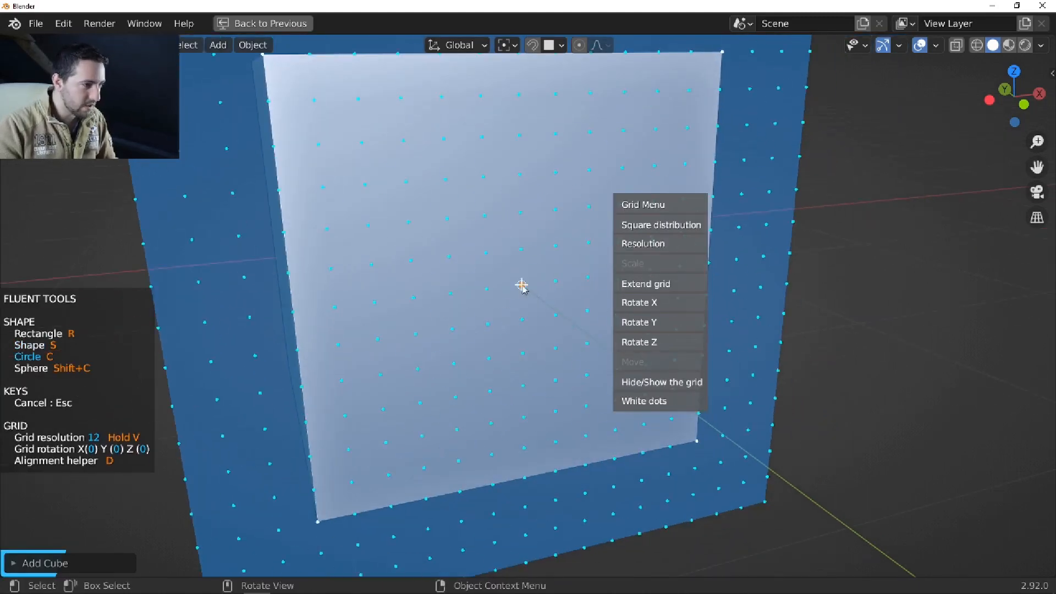
click(488, 289)
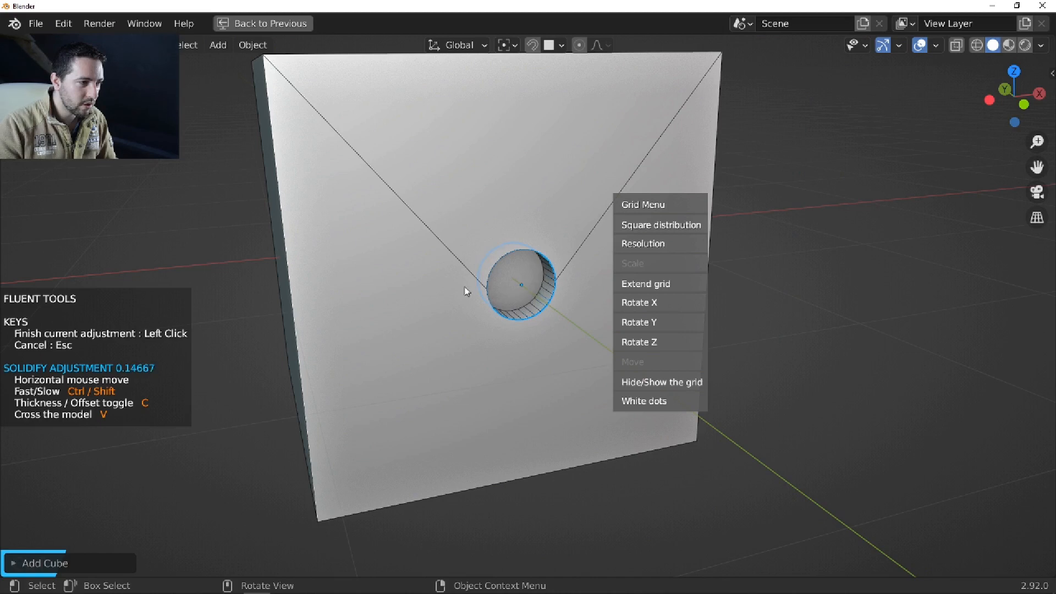
click(464, 292)
Duplicate the circular hole near the four corners of the cube's front face, using the 12-division grid.
click(520, 339)
click(519, 339)
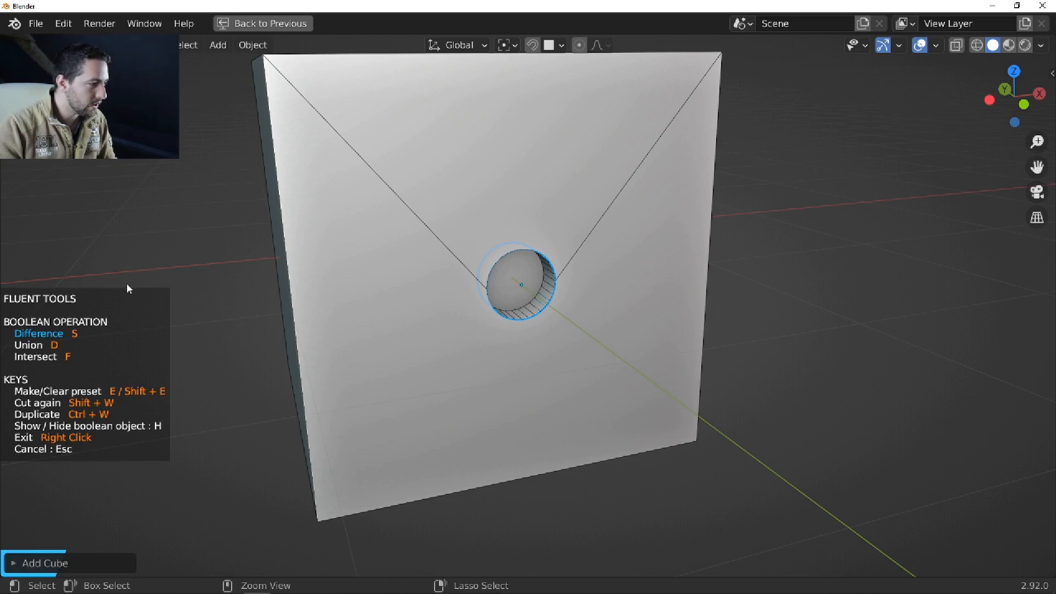
key(ctrl+w)
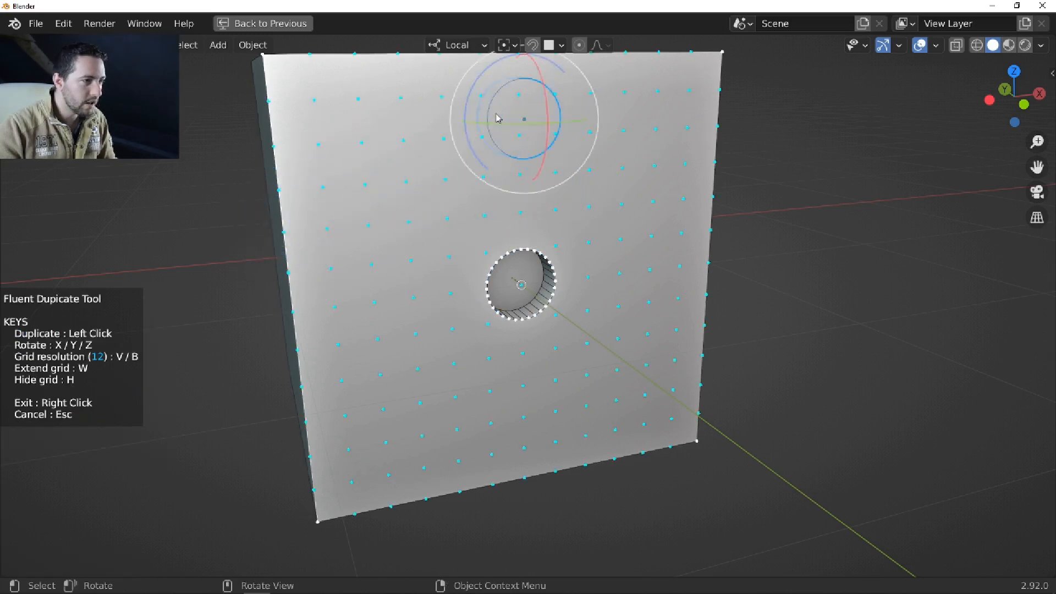
click(361, 144)
click(655, 129)
click(645, 395)
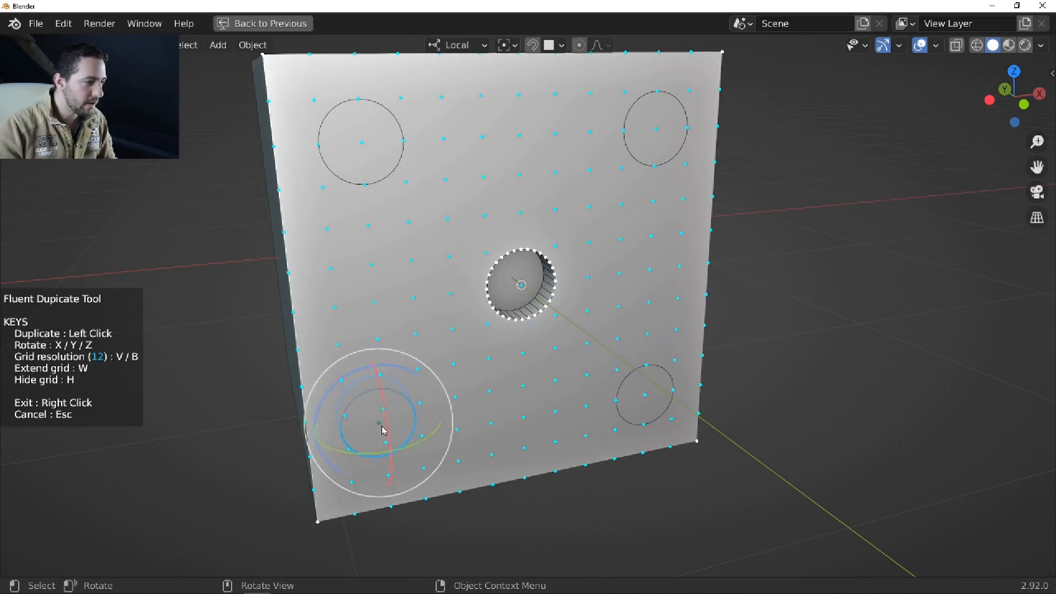
click(385, 443)
Duplicate the circular hole onto the cube's top face as a diagonal row of three and exit the duplicate tool.
middle_drag(484, 218, 463, 300)
click(513, 212)
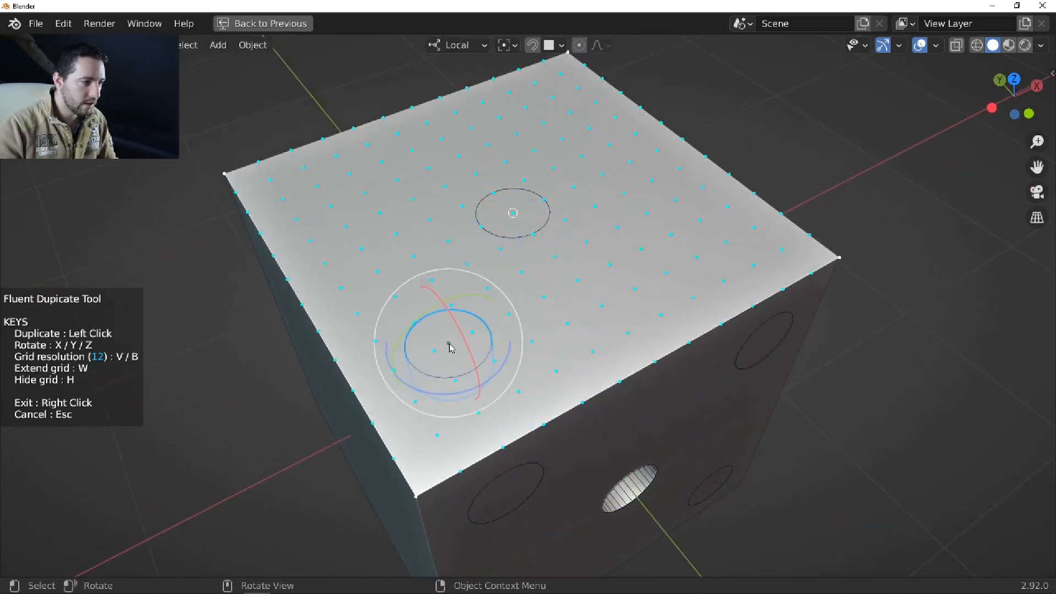
click(455, 381)
right_click(550, 99)
middle_drag(547, 205, 536, 272)
scroll(526, 299, down, 3)
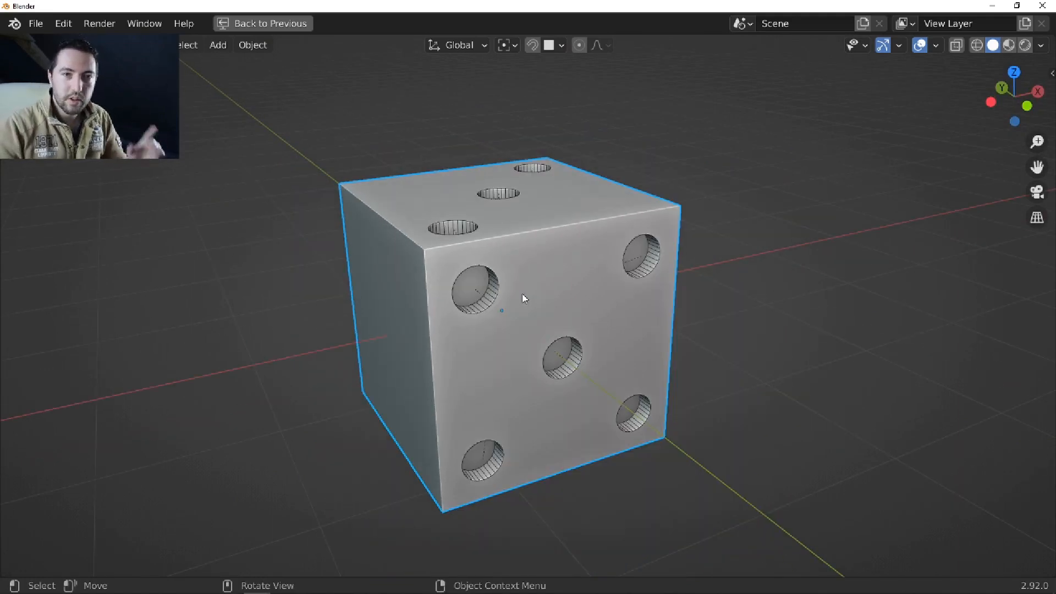
Edit the upper-left hole on the cube's front face, making it shallower with Solidify and smaller with Radius.
scroll(542, 274, up, 2)
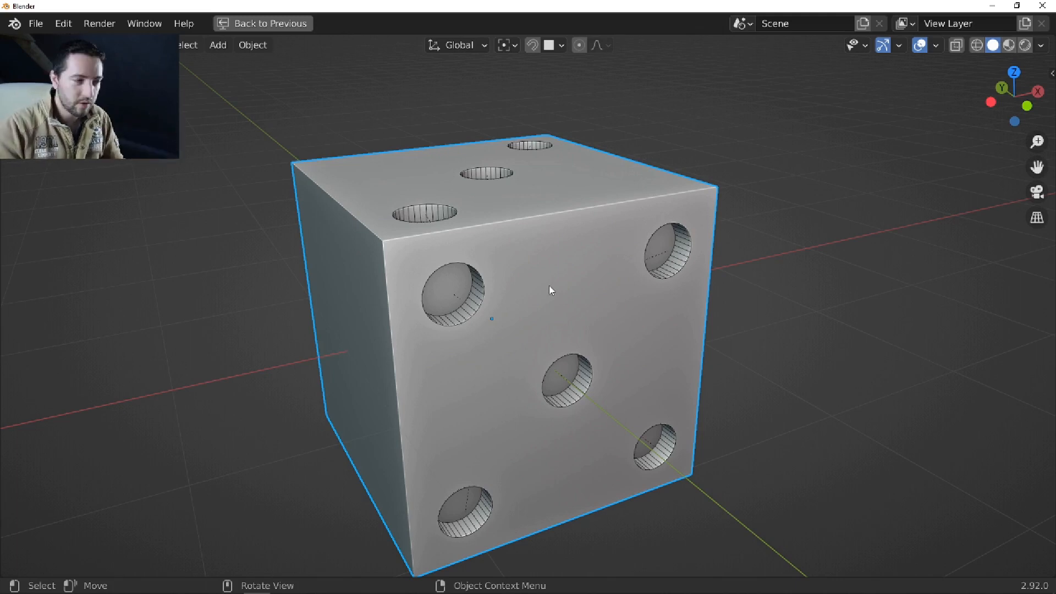
click(474, 290)
scroll(478, 299, up, 2)
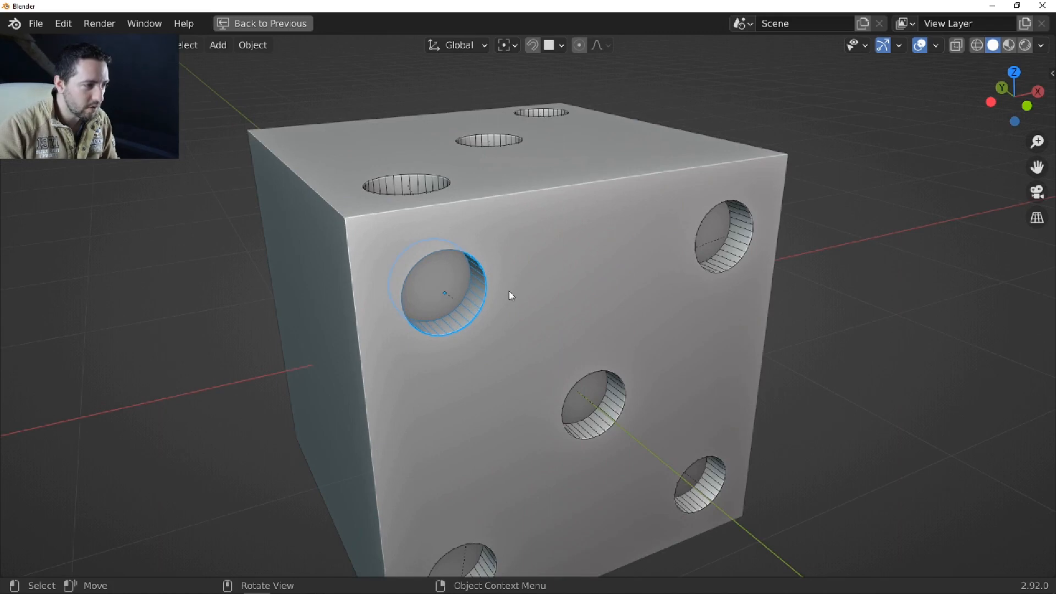
key(f)
click(625, 256)
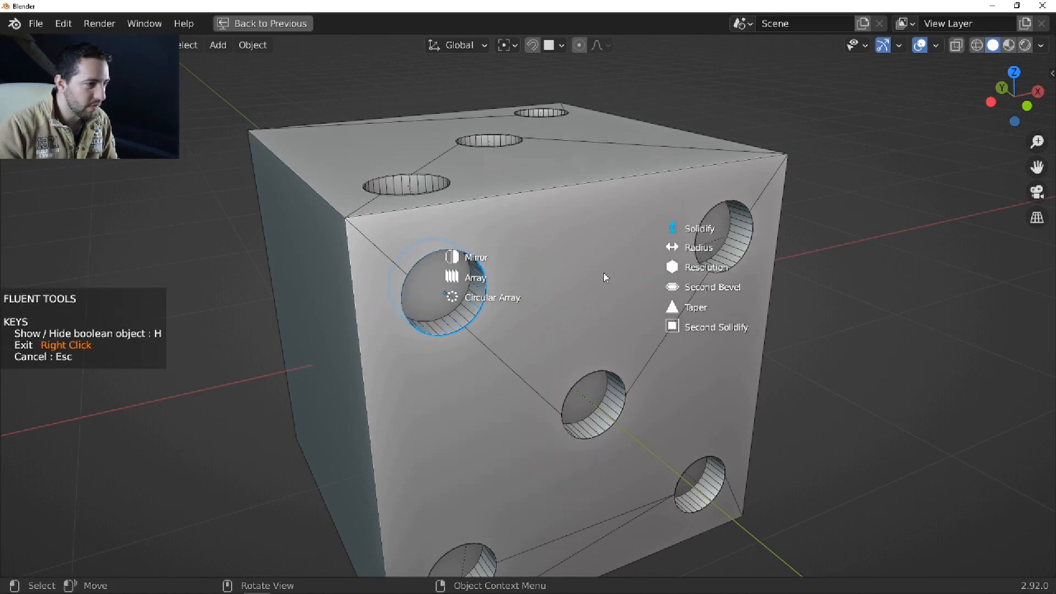
click(703, 232)
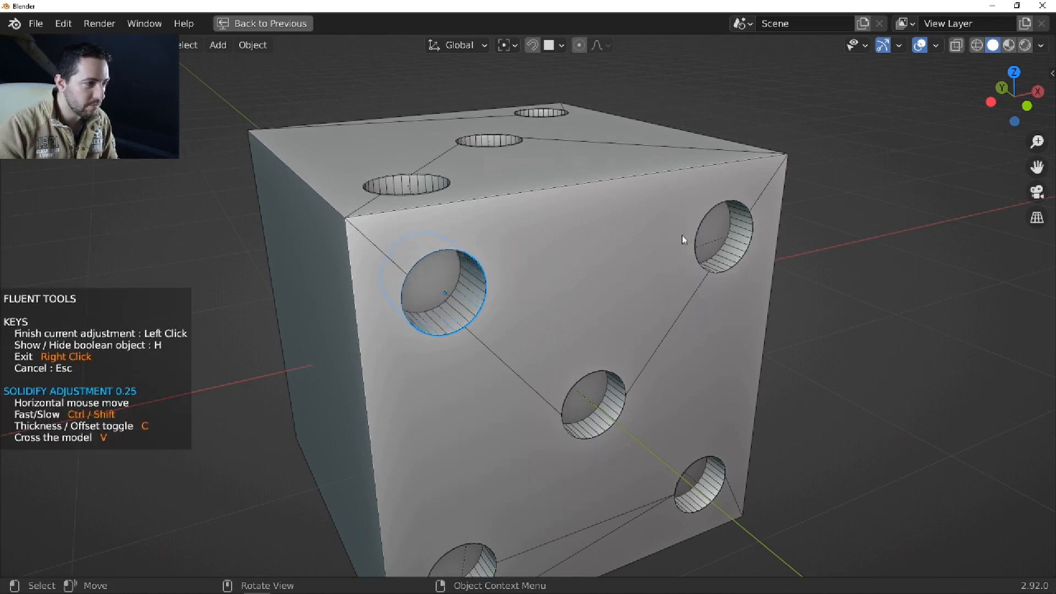
click(718, 253)
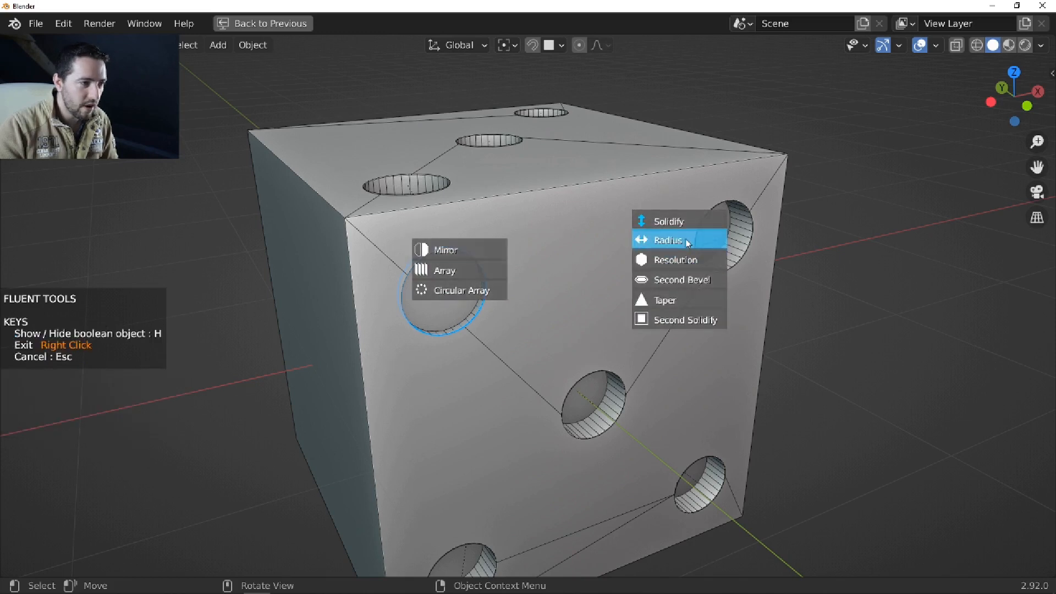
click(688, 243)
click(663, 246)
right_click(563, 257)
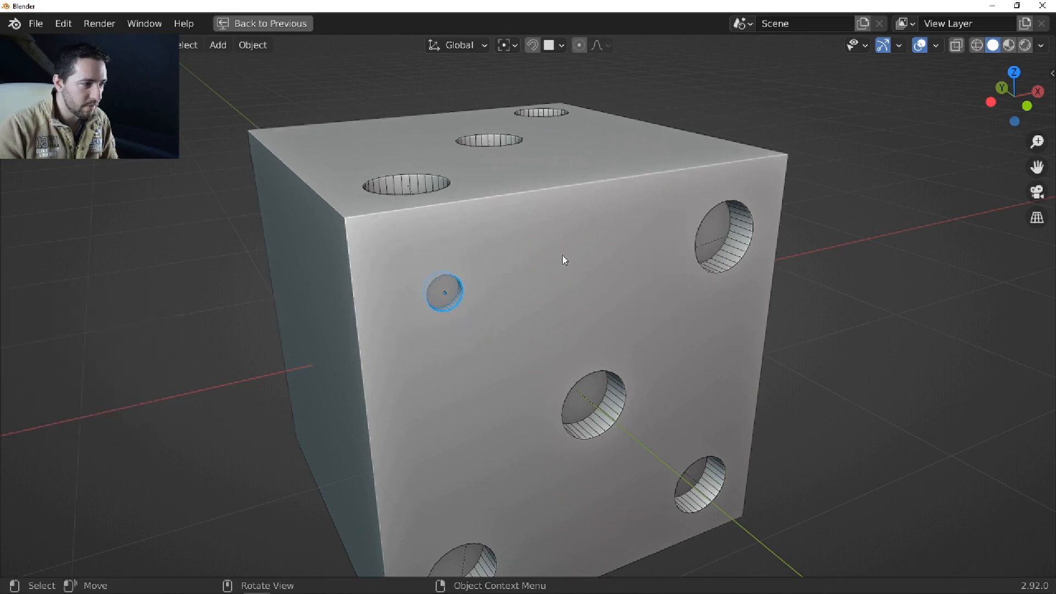
Run Boolean synchronization from the edited hole's cutter to apply its settings to the duplicated holes.
key(f)
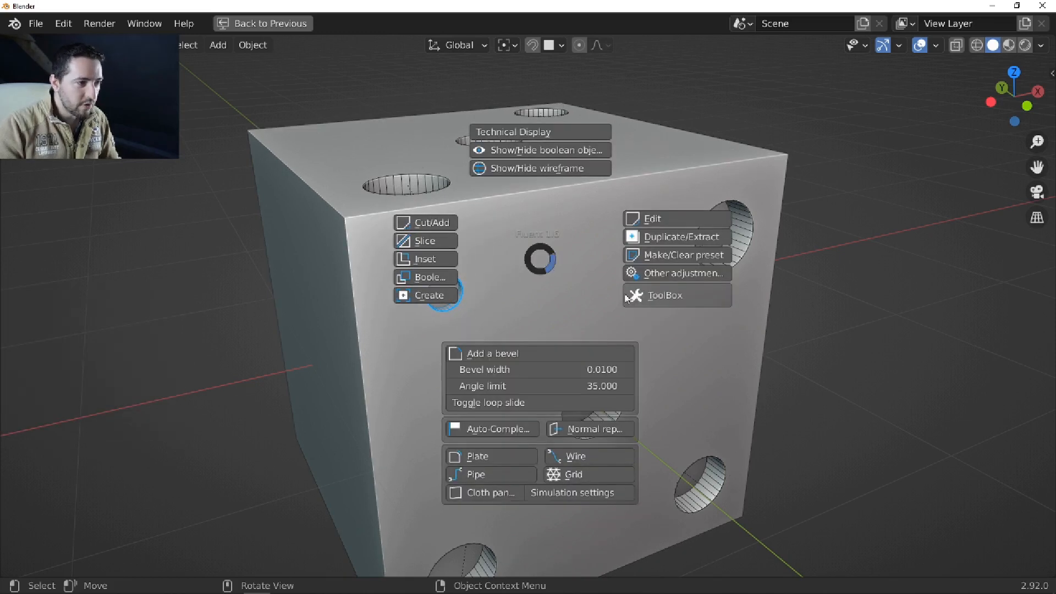
click(672, 301)
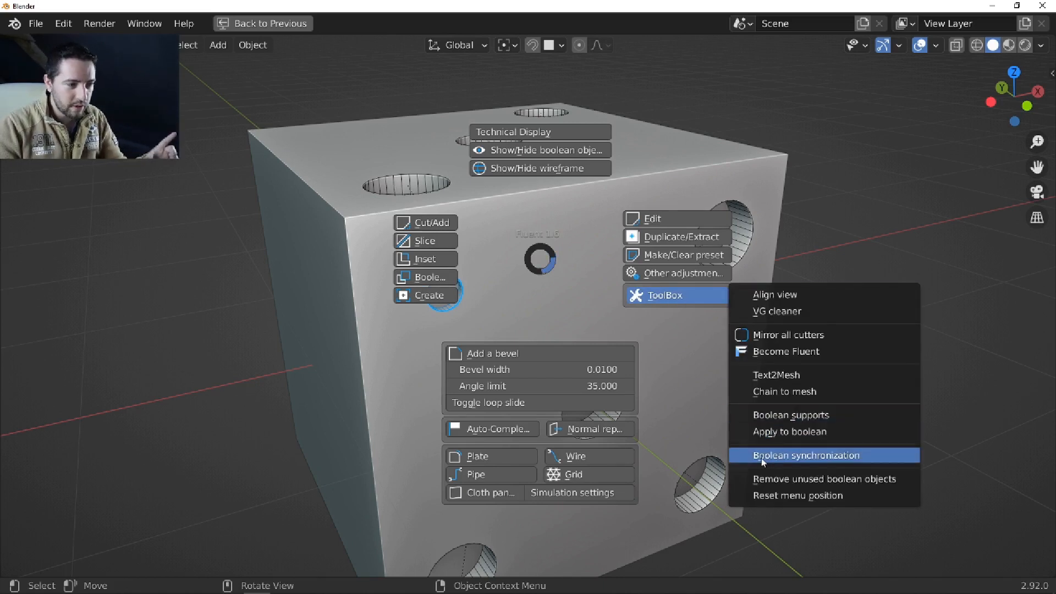
click(851, 457)
middle_drag(842, 455, 702, 386)
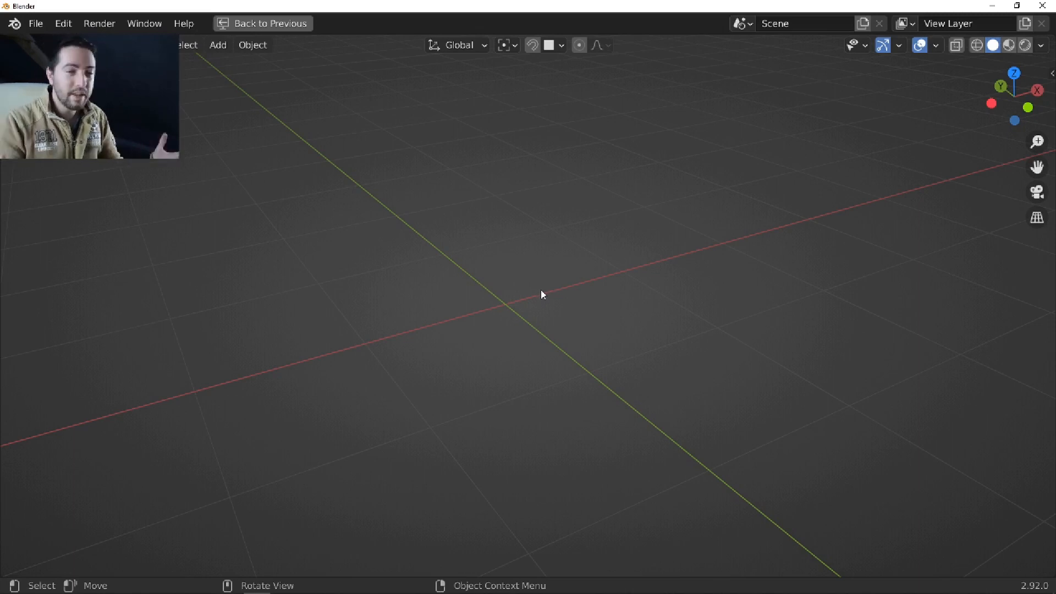
Create a box with Fluent and taper it along the Z axis into a truncated pyramid, testing the axis lock.
key(f)
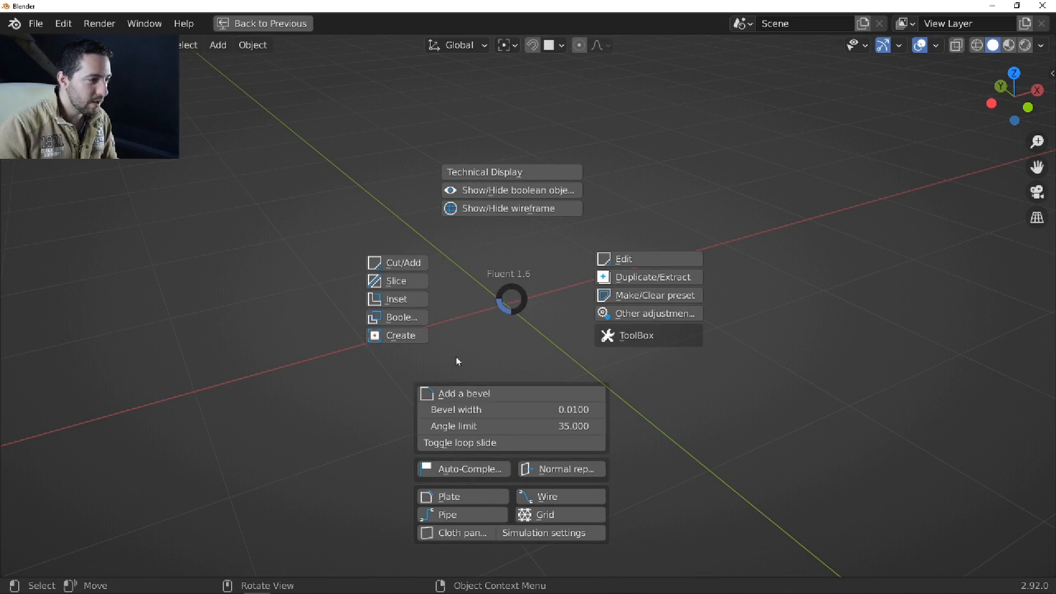
click(429, 338)
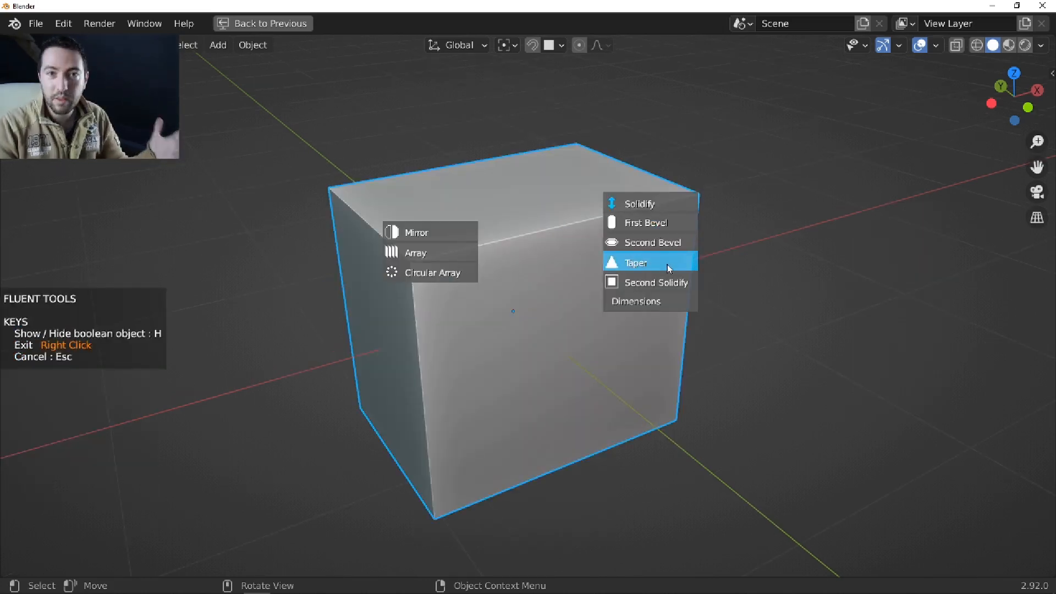
click(671, 268)
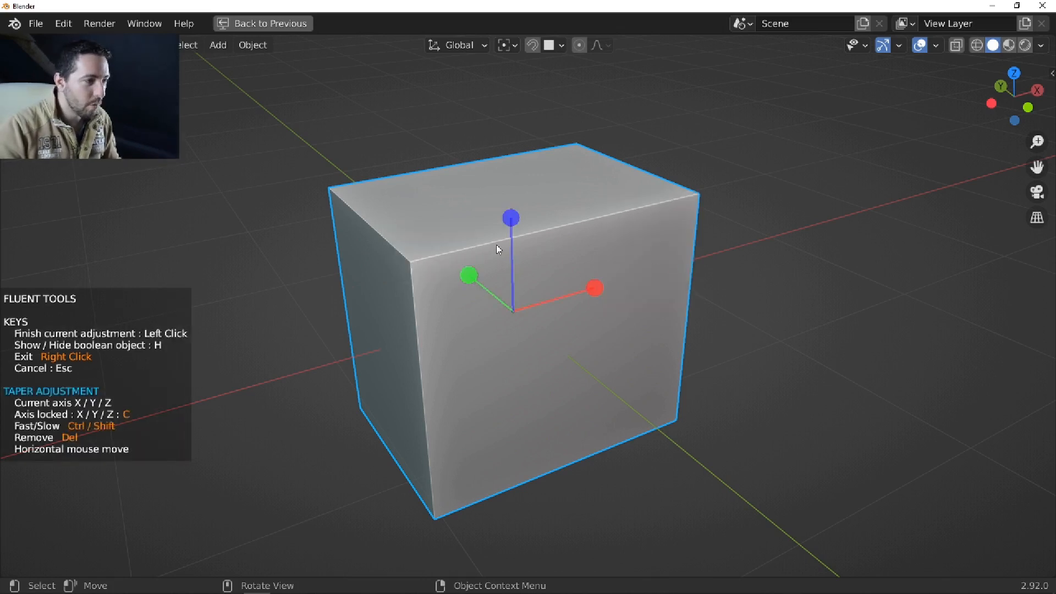
click(511, 219)
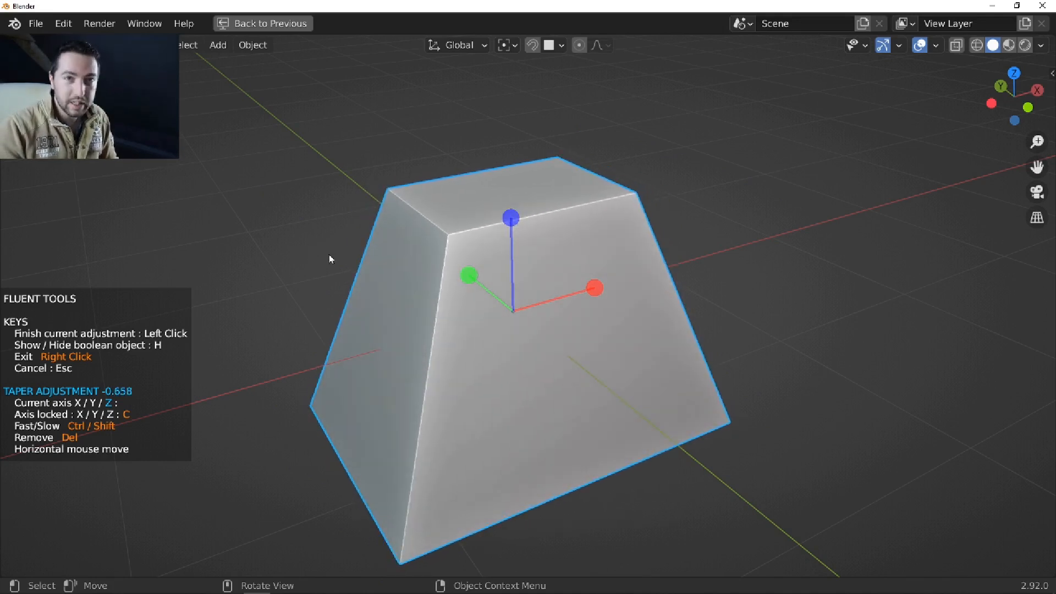
key(c)
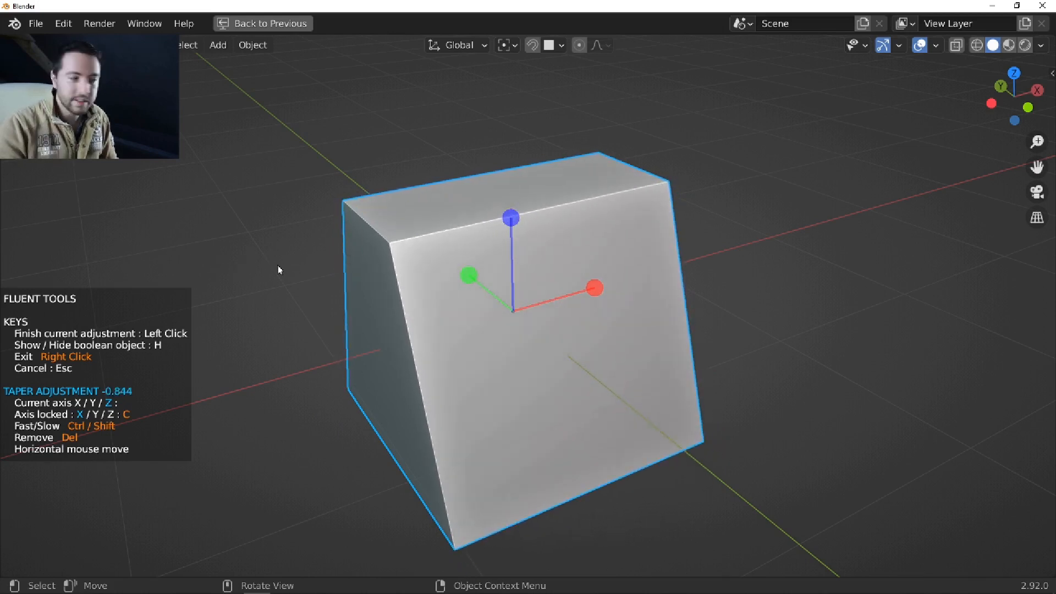
key(c)
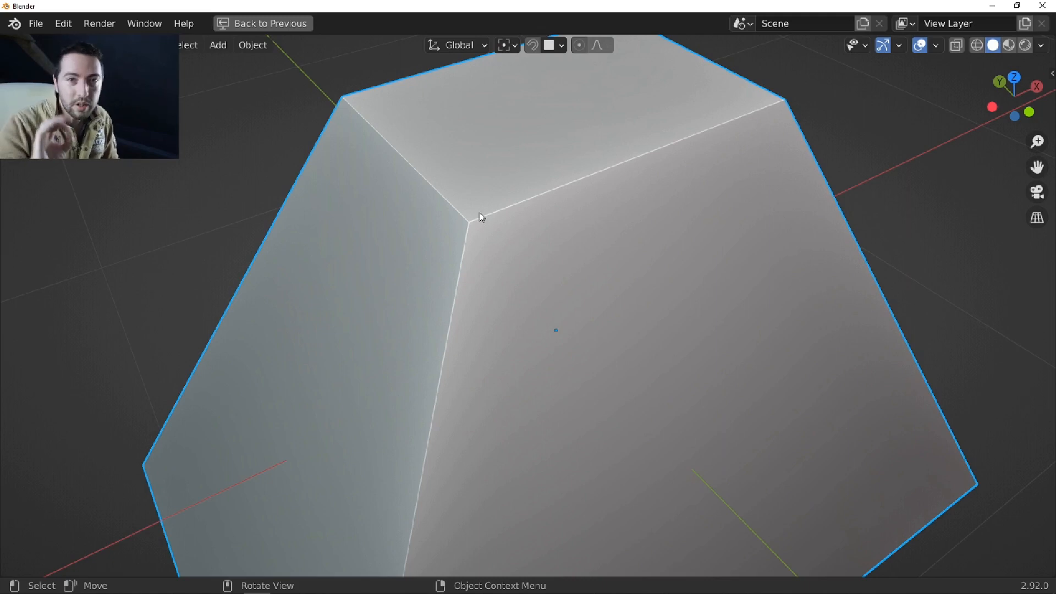
Add a rectangular inset wrapping the near upper corner of the tapered box.
key(f)
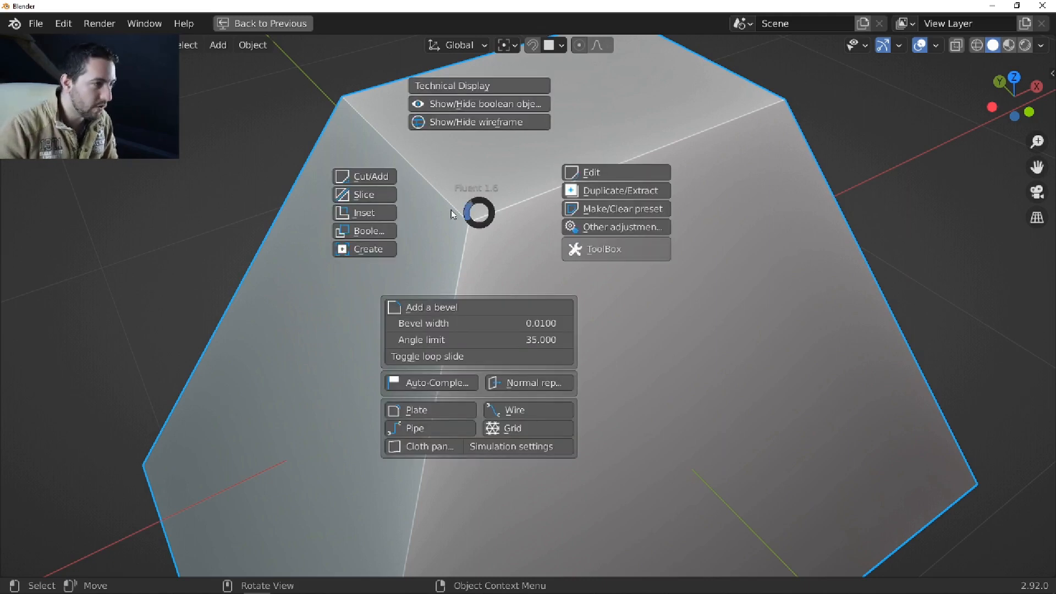
click(384, 217)
drag(487, 158, 461, 347)
click(423, 353)
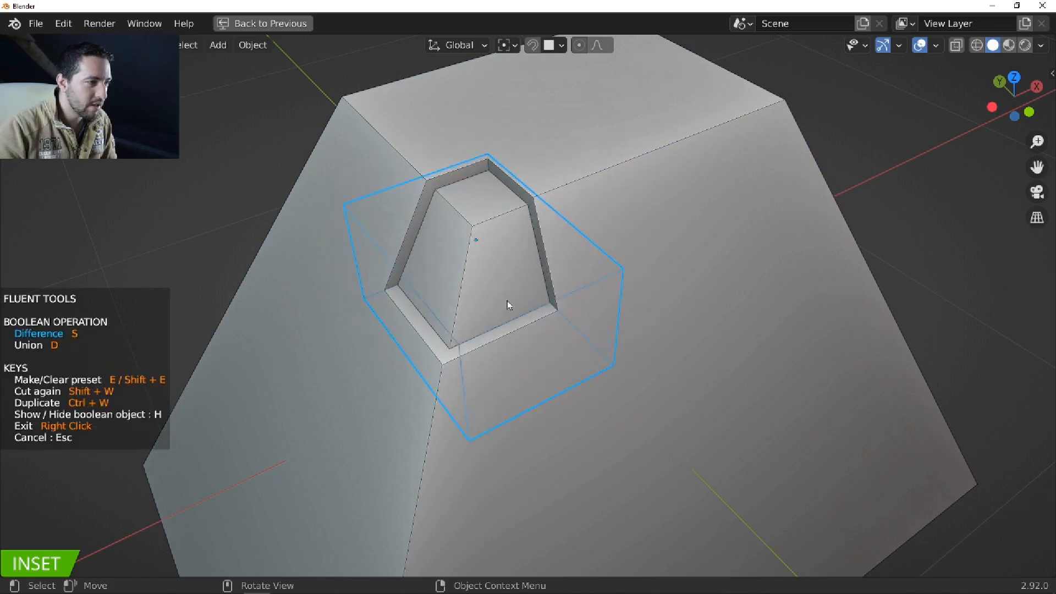
Mirror the corner inset across X and Y onto all four upper corners and switch its boolean operation to Union.
click(460, 248)
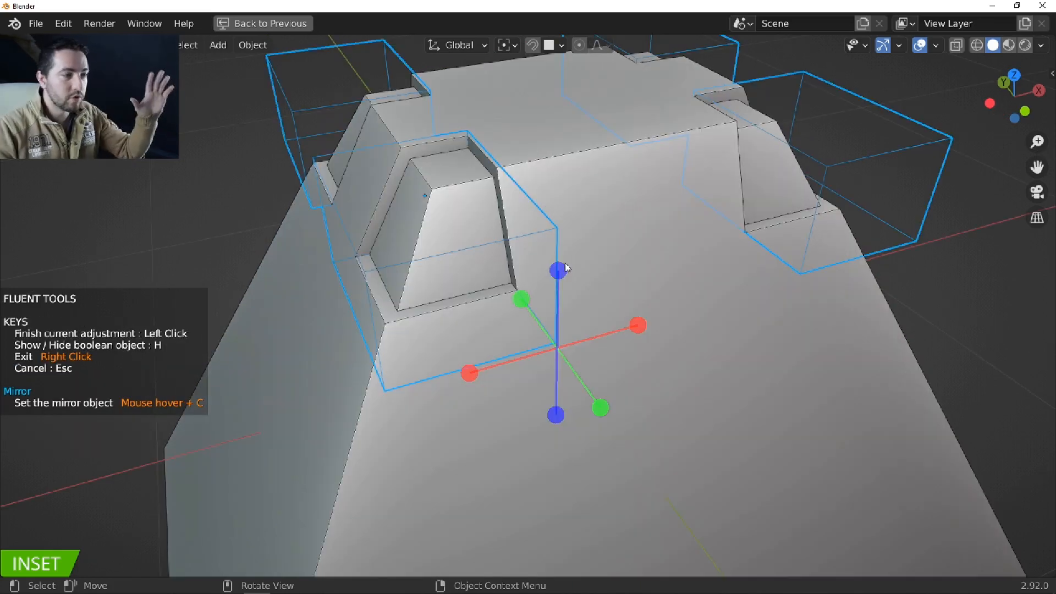
scroll(491, 178, up, 2)
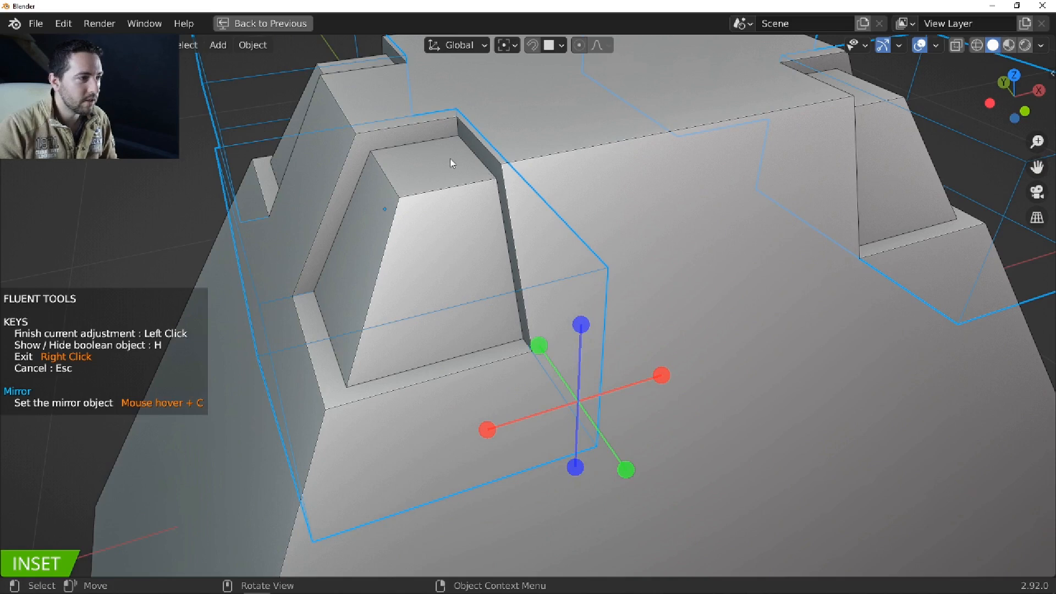
shift+middle_drag(451, 163, 447, 188)
click(520, 226)
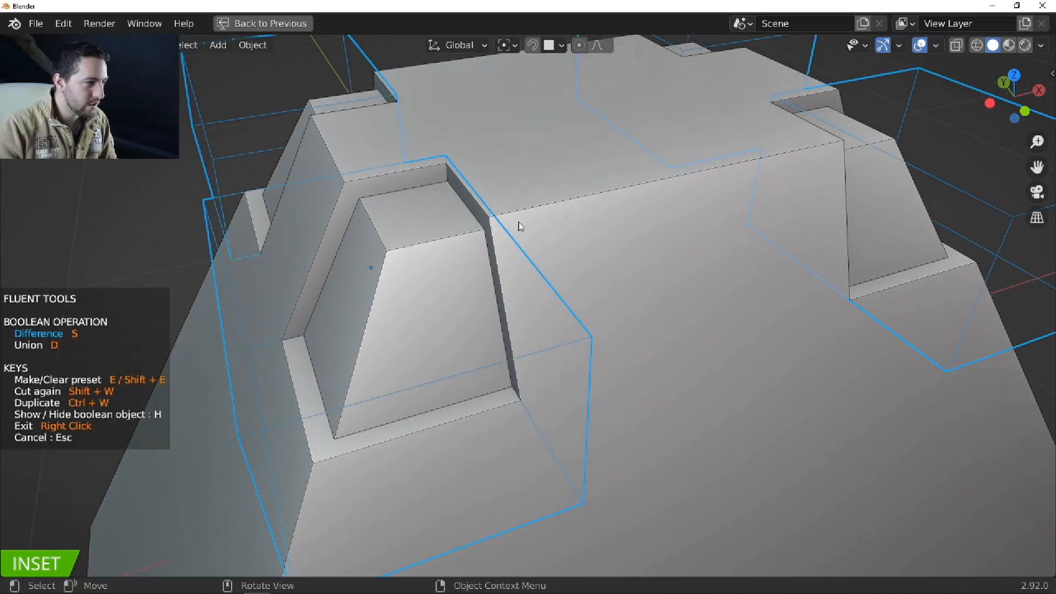
key(d)
middle_drag(361, 271, 457, 258)
right_click(382, 245)
scroll(383, 247, down, 4)
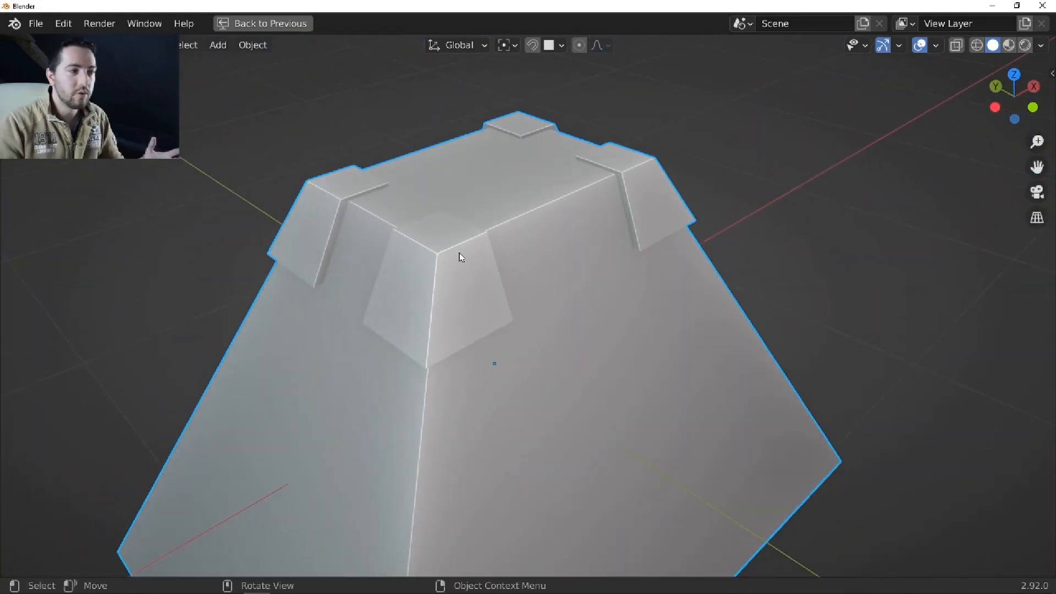
Cut a centred rectangular pocket into the tapered box's top face using the 12-division grid.
scroll(494, 242, down, 2)
scroll(501, 240, up, 6)
middle_drag(500, 235, 480, 256)
key(alt+c)
click(468, 250)
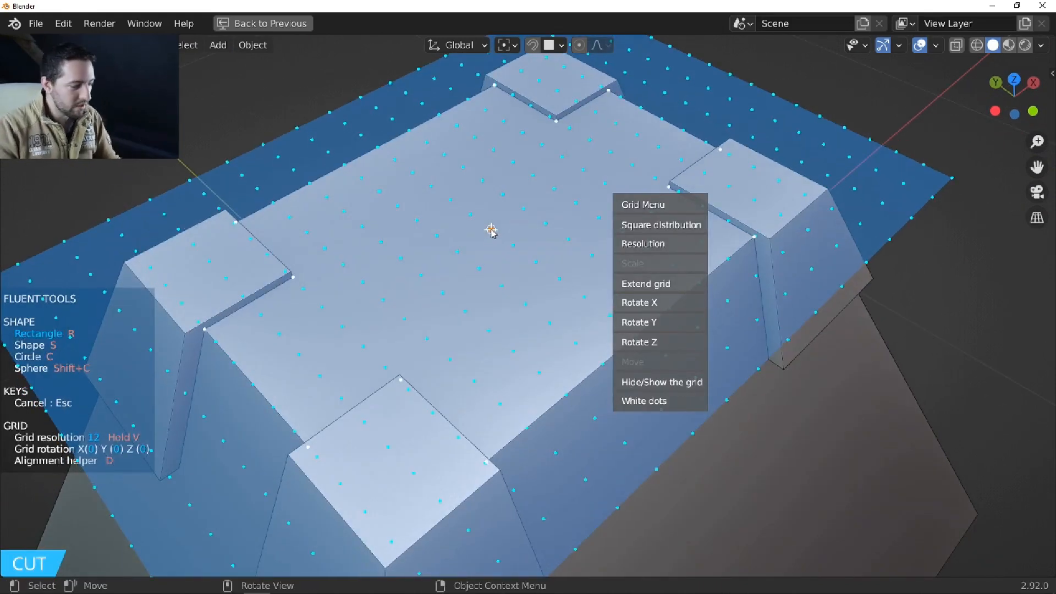
click(492, 231)
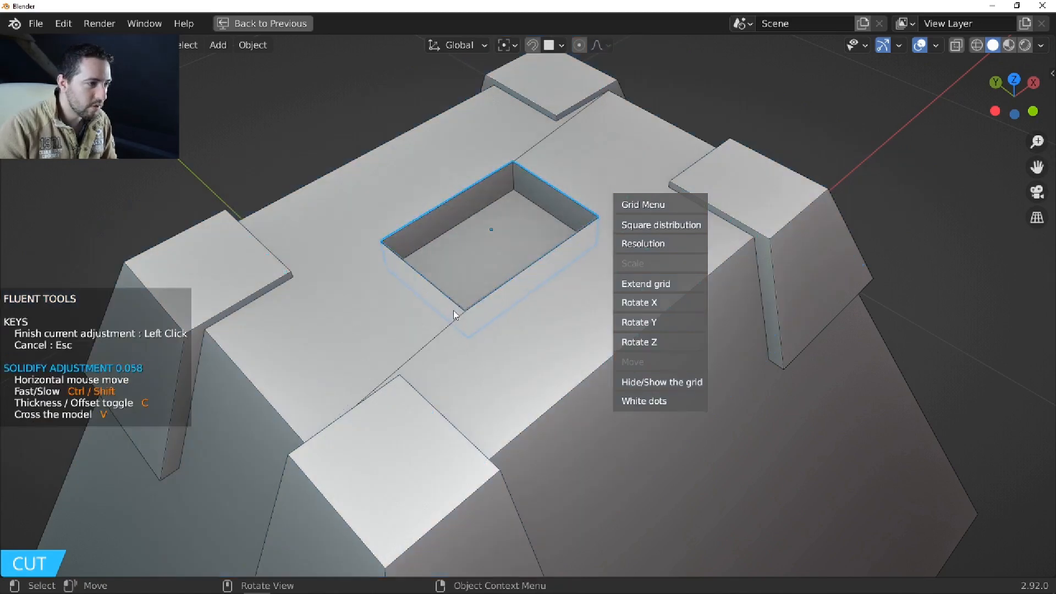
click(517, 285)
Taper the rectangular pocket along the Y axis with the X axis locked and exit the tool.
click(583, 293)
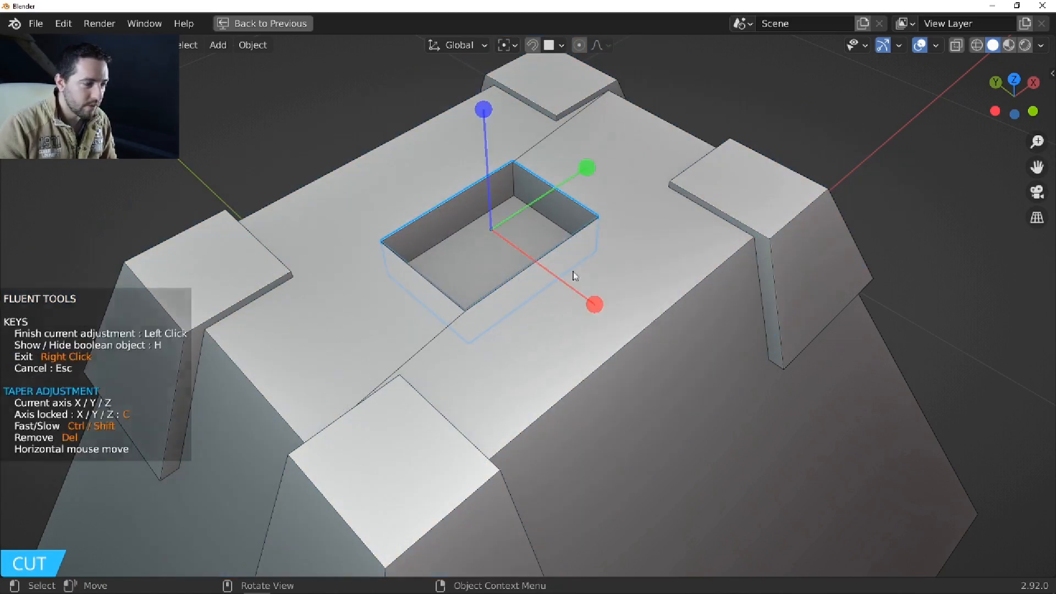
click(589, 172)
key(c)
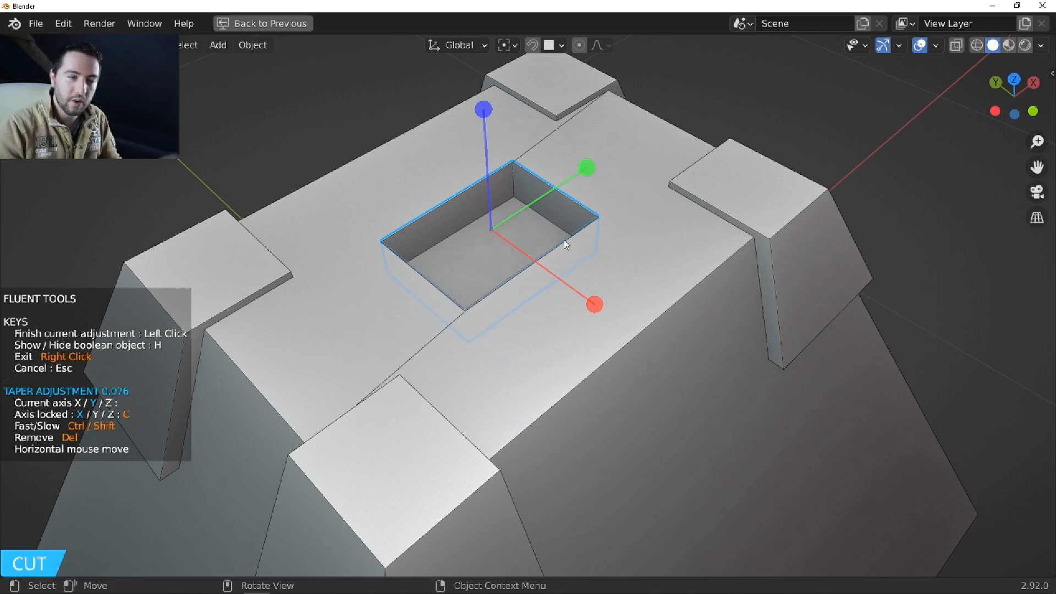
click(364, 242)
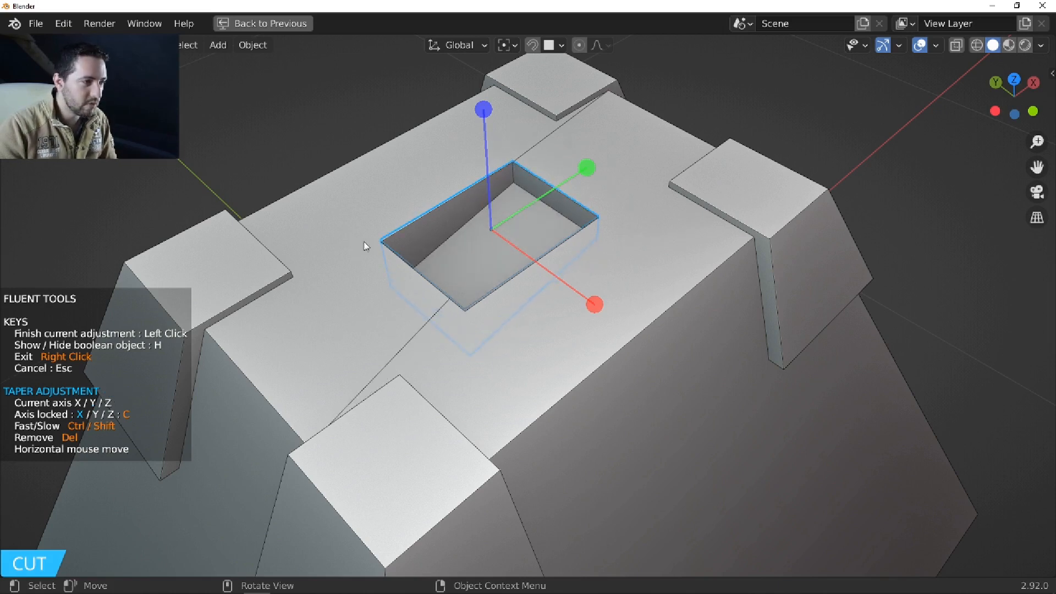
right_click(649, 264)
middle_drag(649, 264, 617, 258)
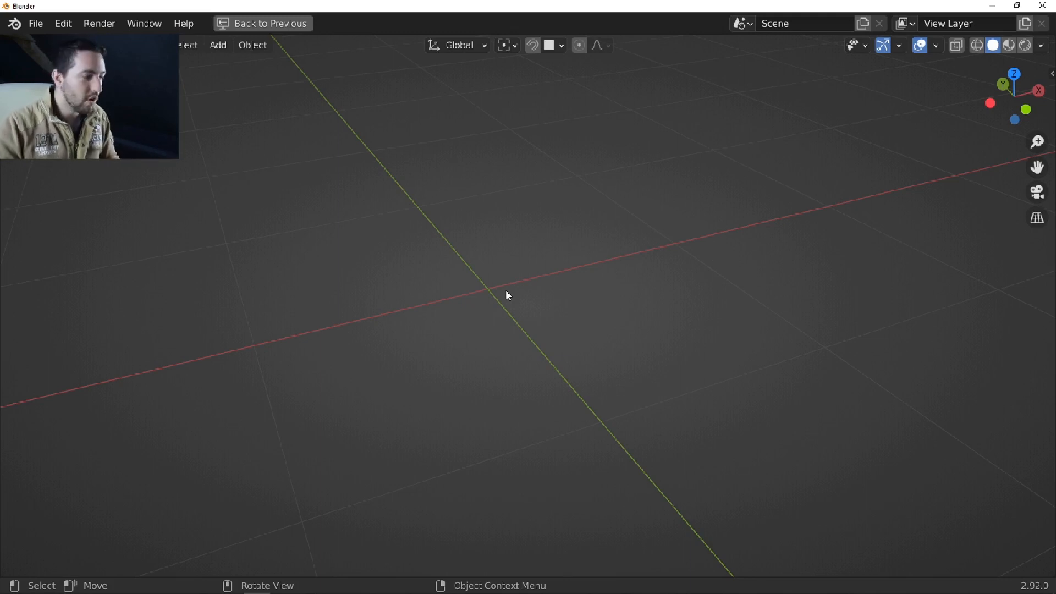
key(f)
click(664, 332)
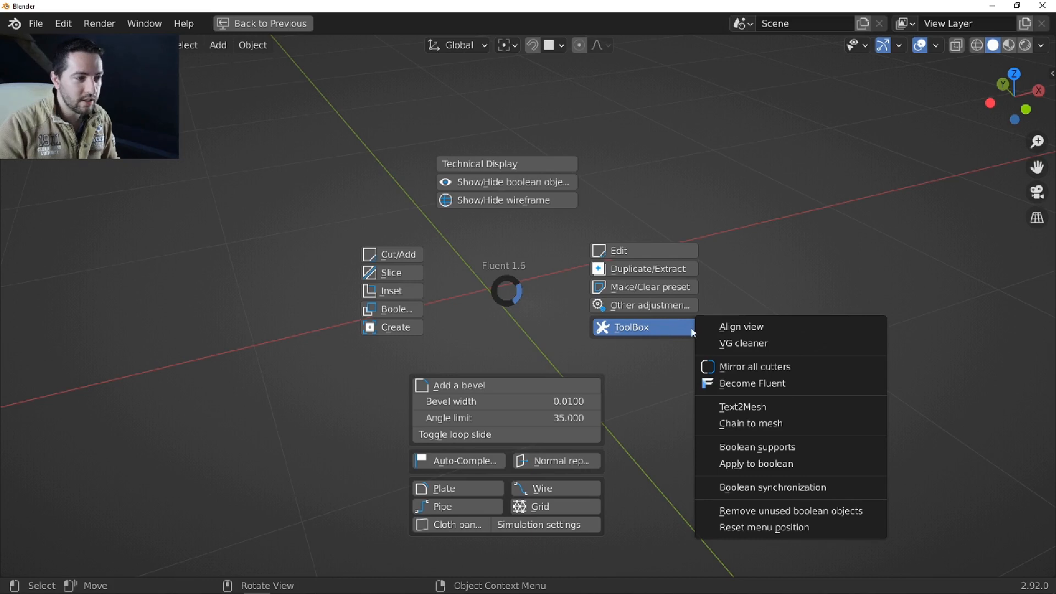
click(791, 382)
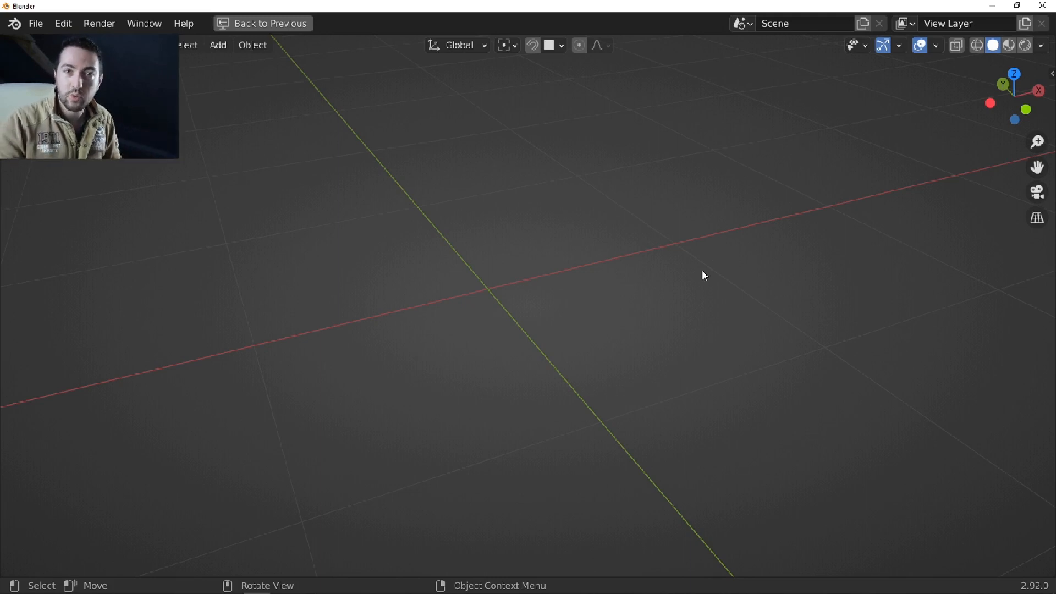
Add a mesh plane at the world origin.
key(shift+a)
mouse_move(457, 267)
click(538, 278)
scroll(467, 292, down, 4)
mouse_move(467, 293)
middle_down()
mouse_move(481, 318)
mouse_move(494, 227)
mouse_move(500, 304)
mouse_move(480, 295)
middle_up()
key(shift+s)
click(468, 381)
Add a centred loop cut across the plane and scale it outward to form a six-sided outline.
key(Tab)
key(ctrl+r)
click(406, 259)
right_click(406, 260)
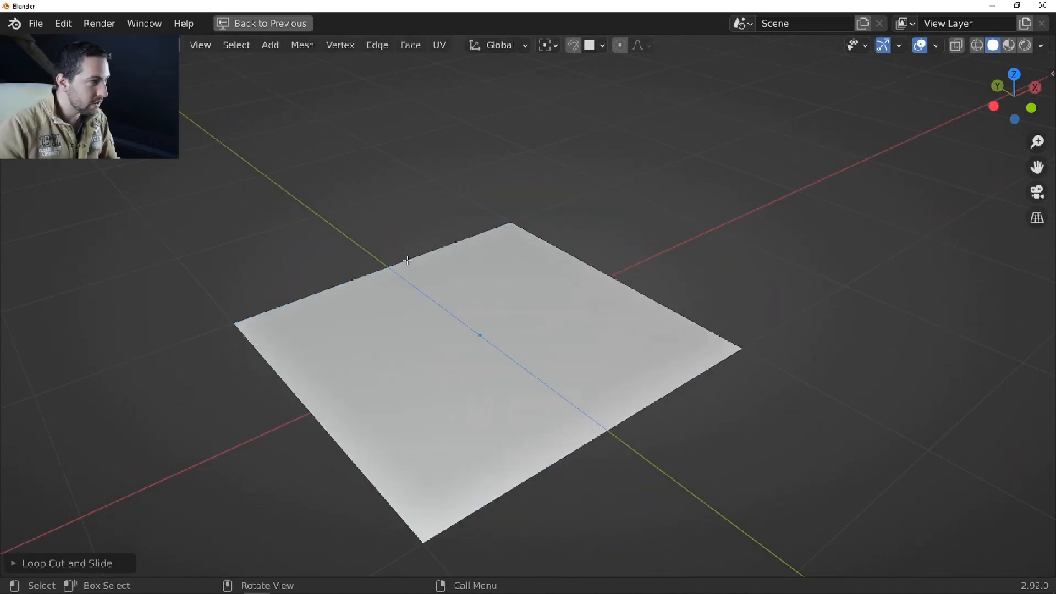
key(s)
click(668, 432)
mouse_move(637, 323)
middle_down()
mouse_move(614, 335)
mouse_move(631, 335)
middle_up()
key(Tab)
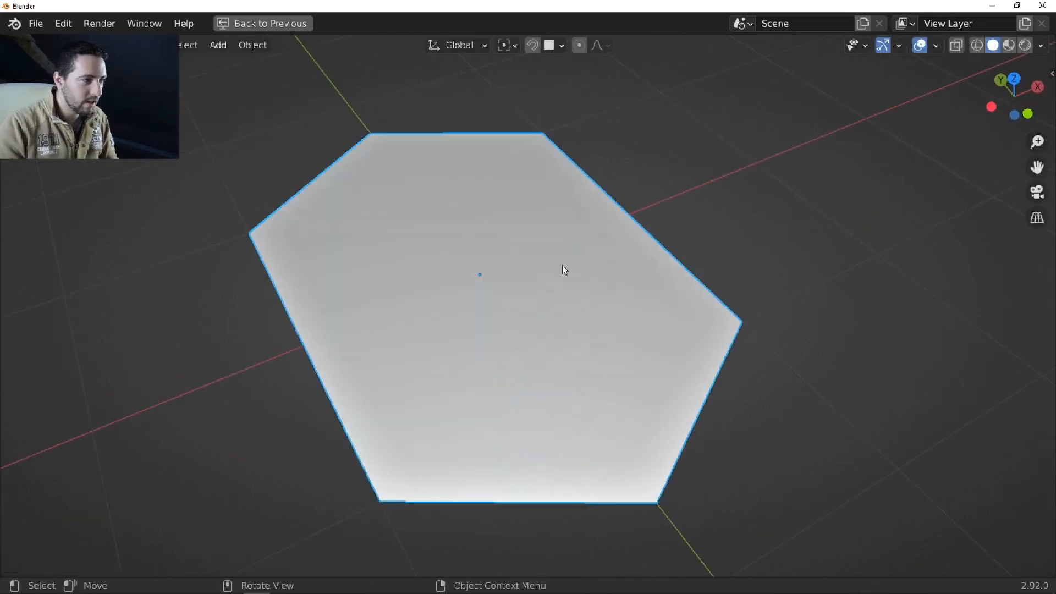
Convert the six-sided plane into a Fluent object with Become Fluent.
middle_drag(563, 271, 509, 262)
key(f)
click(638, 300)
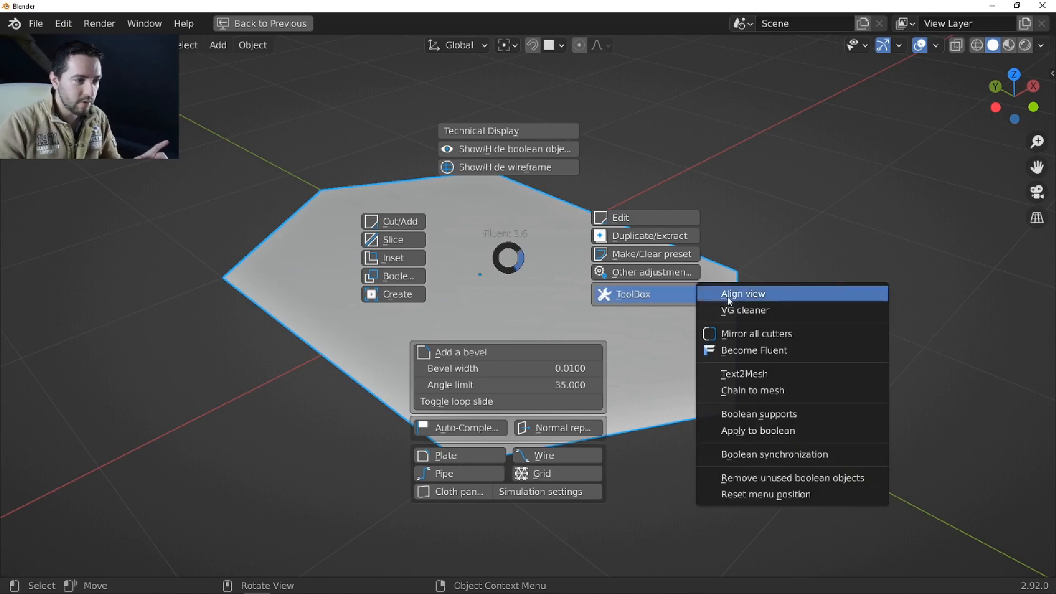
click(764, 352)
Thicken the six-sided plane upward into a solid block with Fluent's Solidify.
click(617, 280)
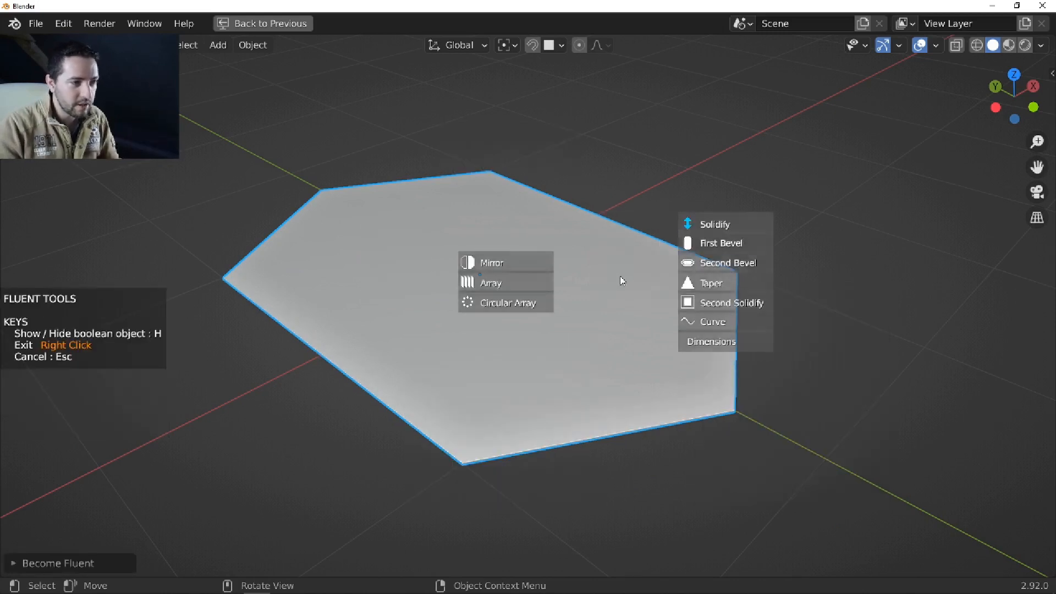
click(711, 225)
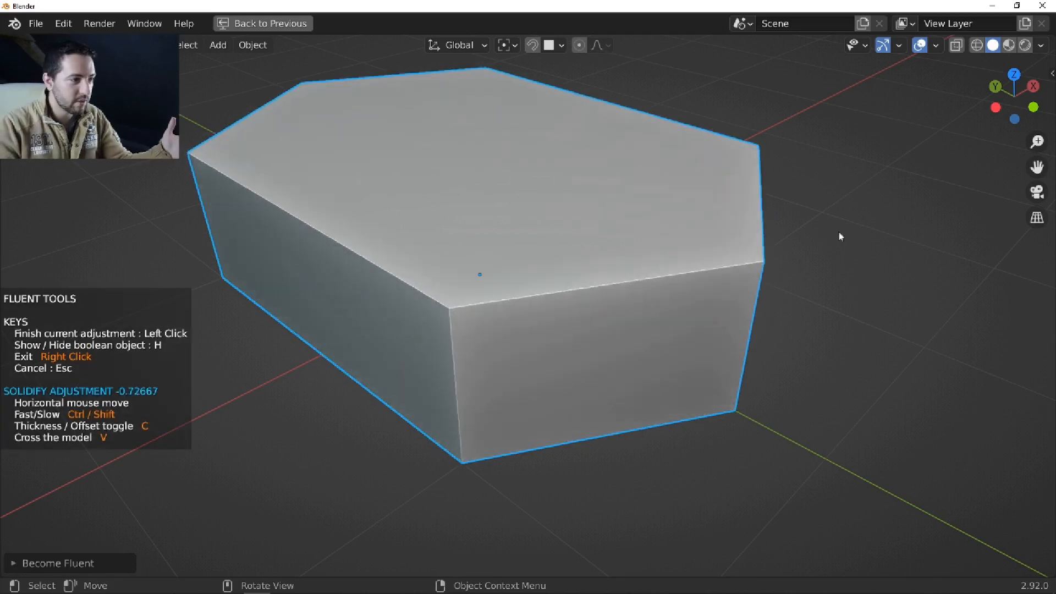
click(814, 233)
Round the block's vertical corners with First Bevel and its rim with a Second Bevel about 0.048 wide.
click(517, 233)
click(645, 206)
click(686, 207)
click(560, 220)
click(686, 203)
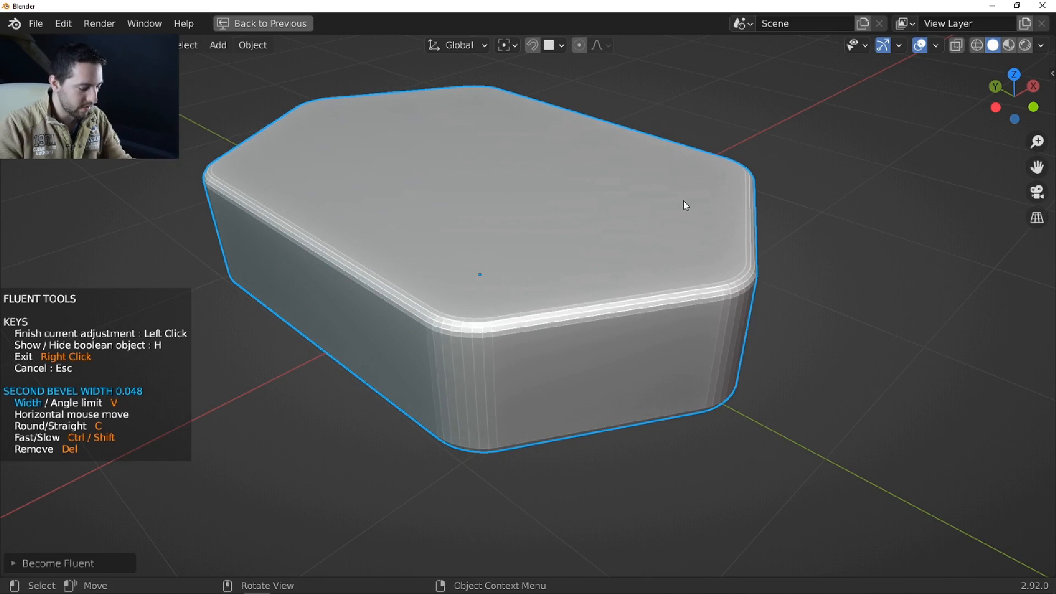
click(684, 201)
middle_drag(674, 206, 648, 249)
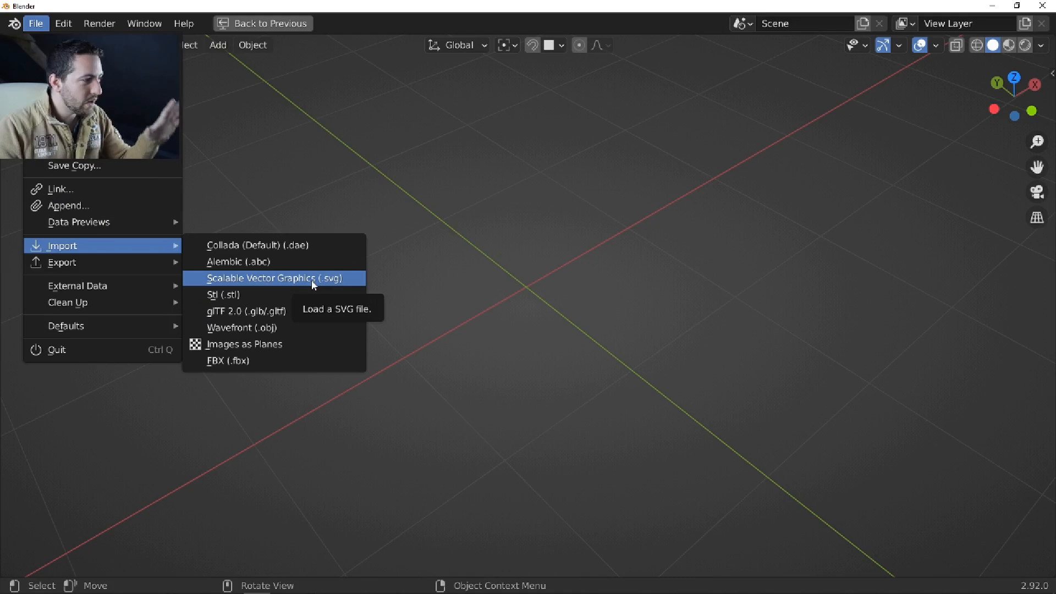
Import skull.svg, select the skull curve and set its origin.
click(312, 279)
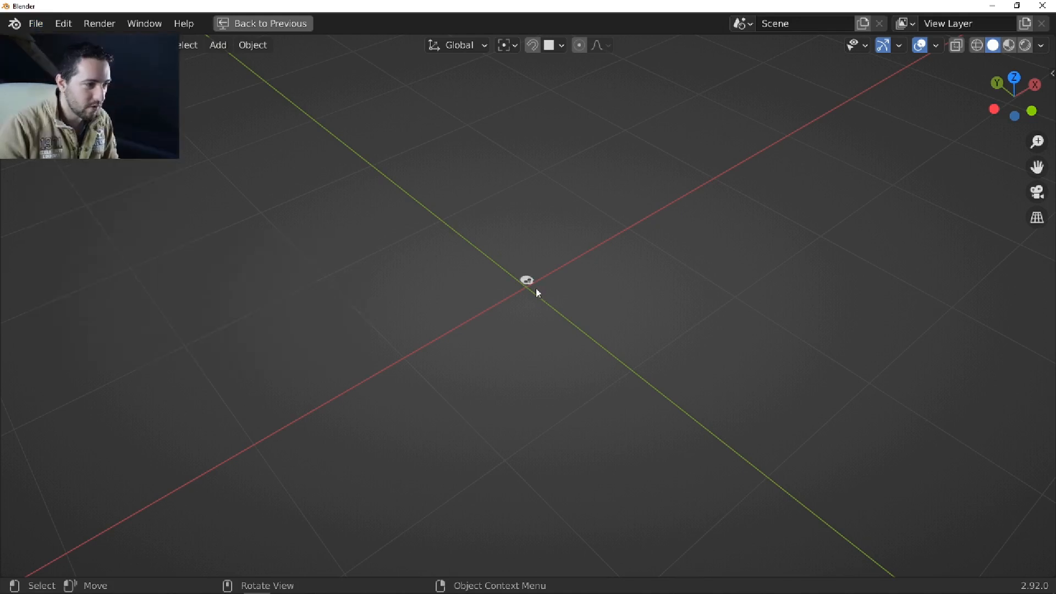
scroll(534, 286, up, 5)
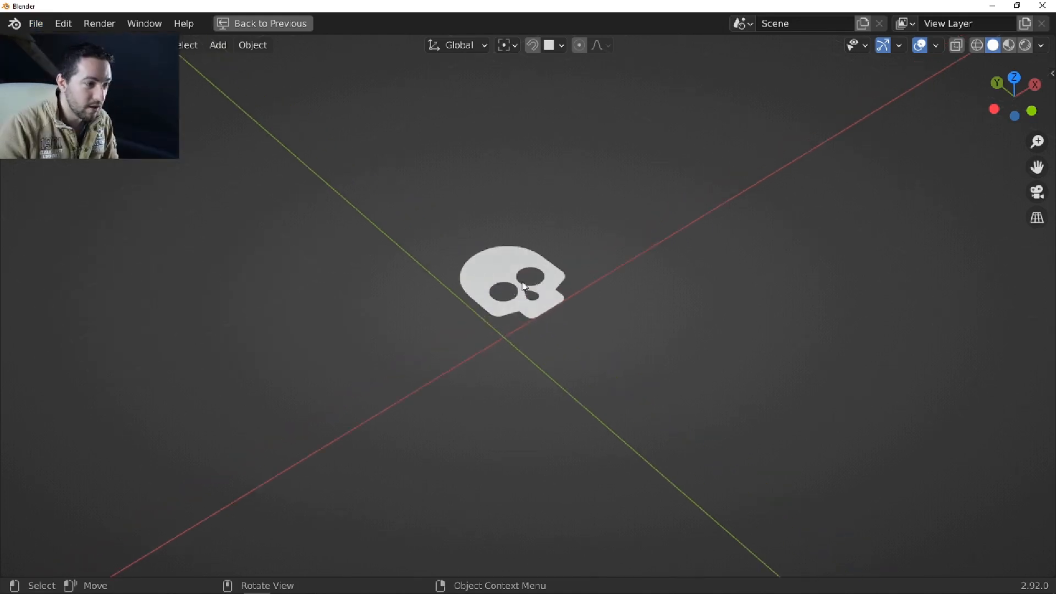
scroll(523, 287, up, 4)
click(465, 235)
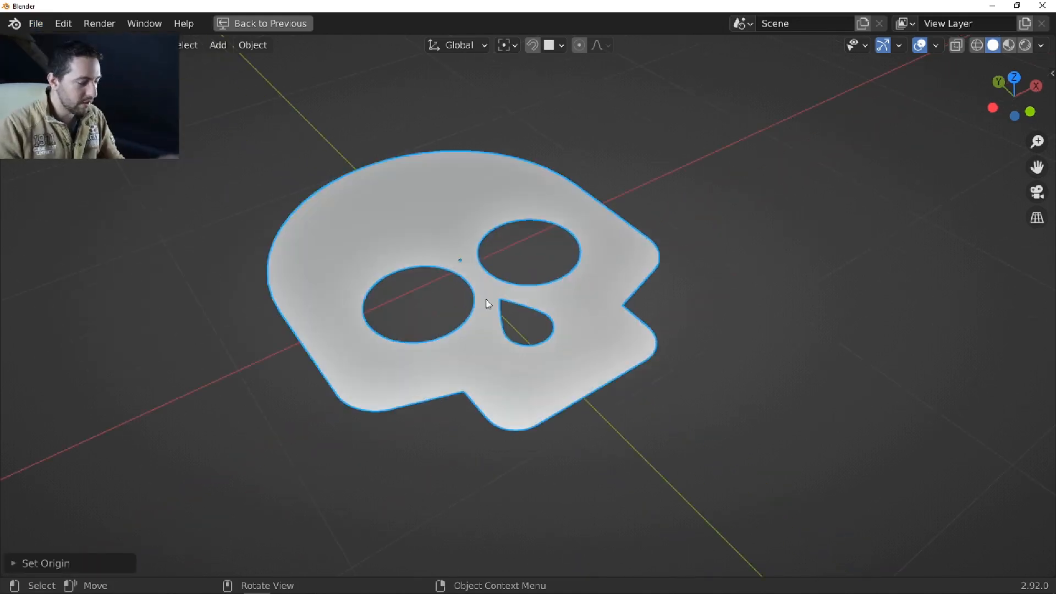
Check the skull curve's control points, convert the curve to a mesh and show the mesh in Edit Mode.
key(Tab)
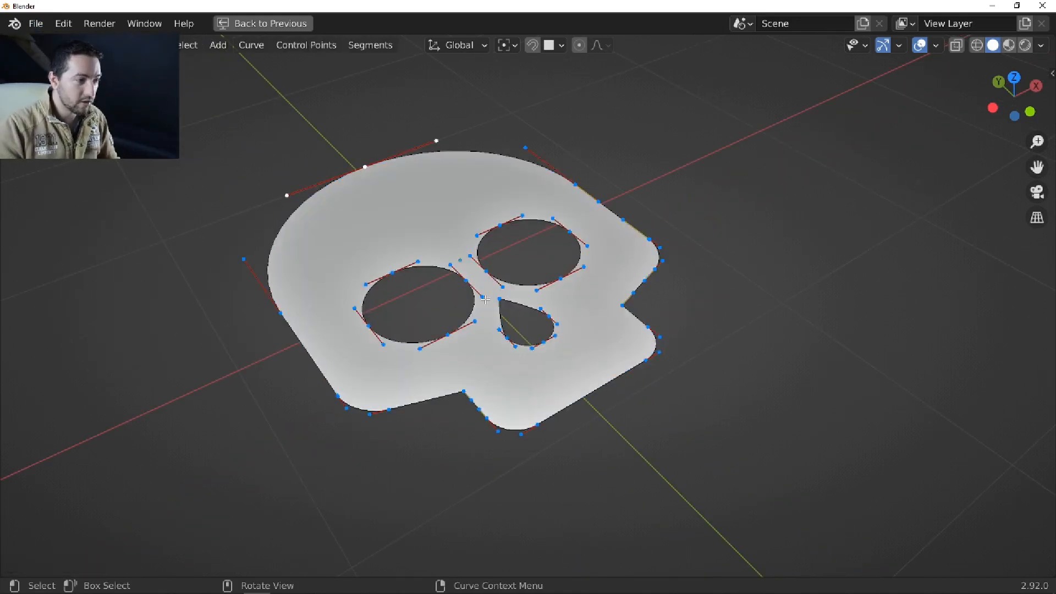
key(Tab)
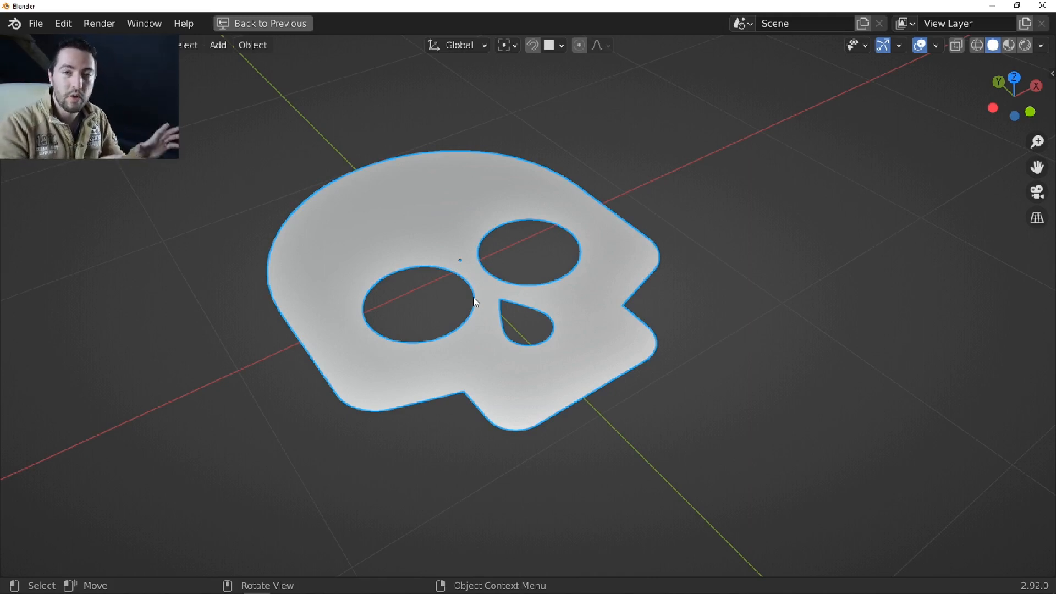
key(F3)
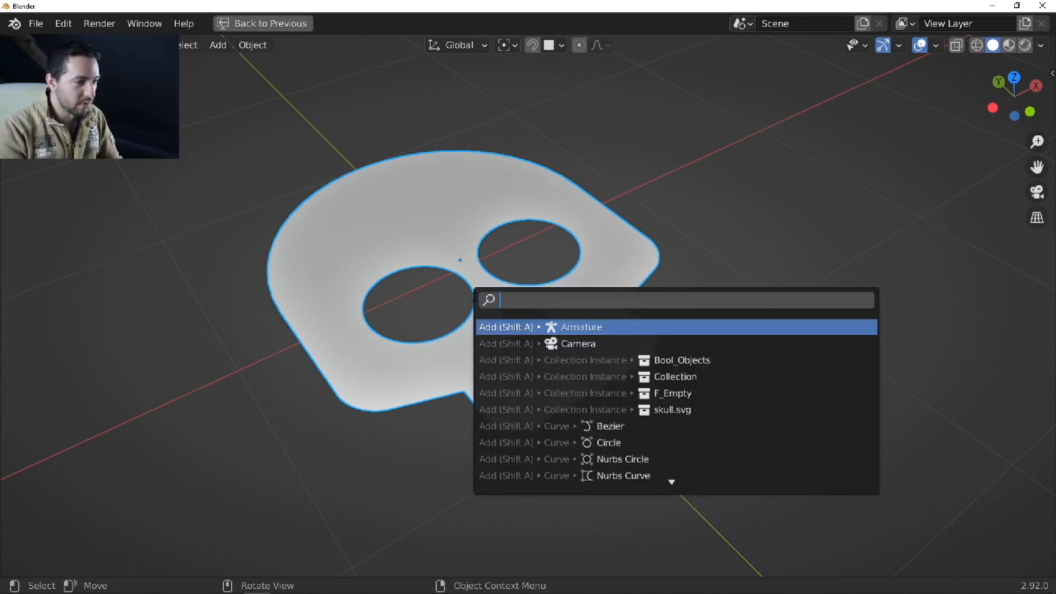
text(convert to)
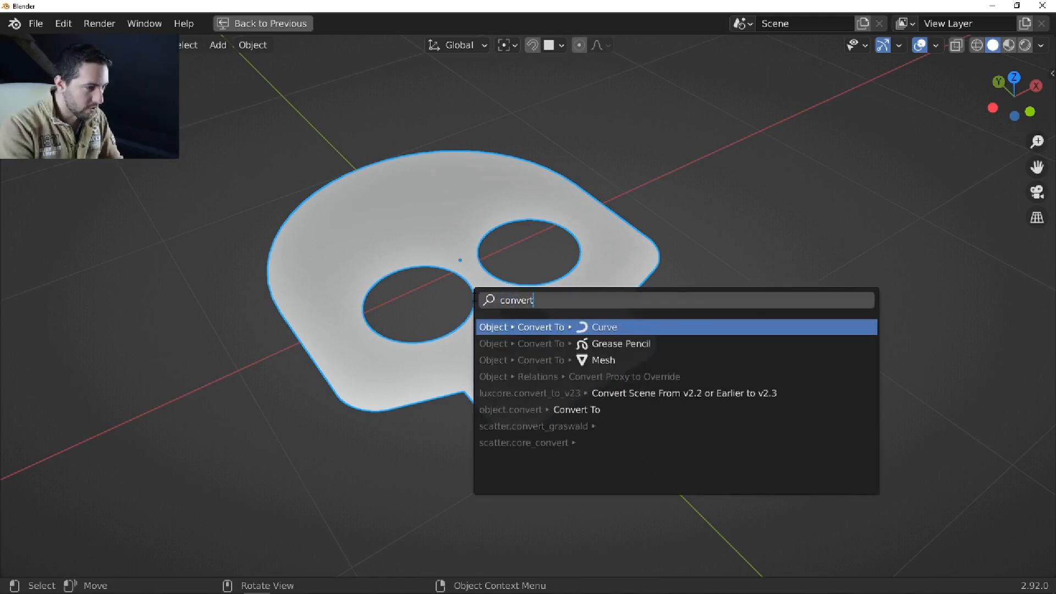
click(603, 359)
key(Tab)
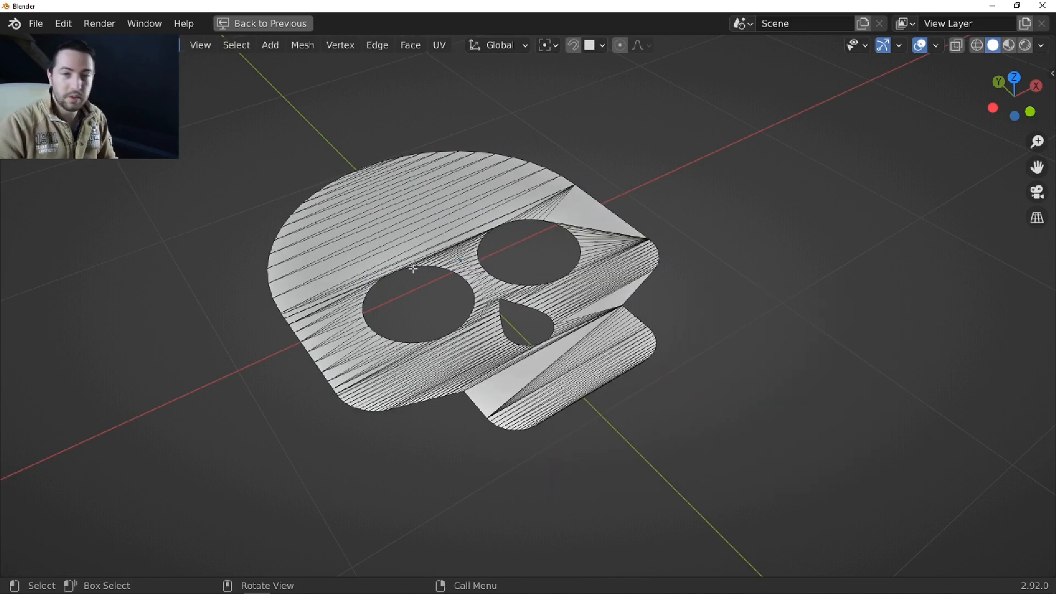
Leave Edit Mode and convert the skull mesh into a Fluent object with Become Fluent.
key(Tab)
key(f)
click(537, 305)
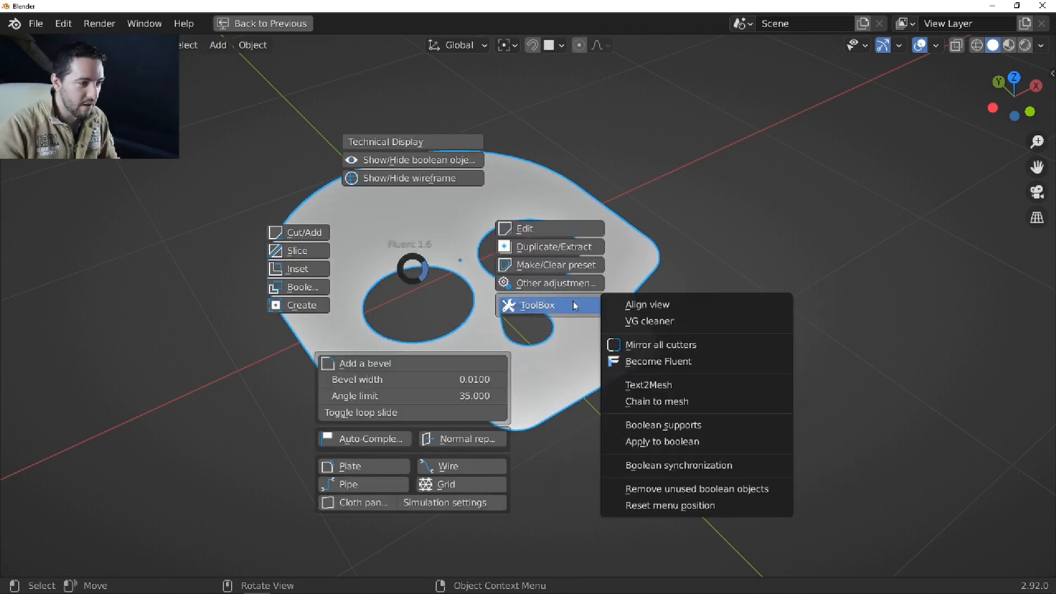
click(699, 361)
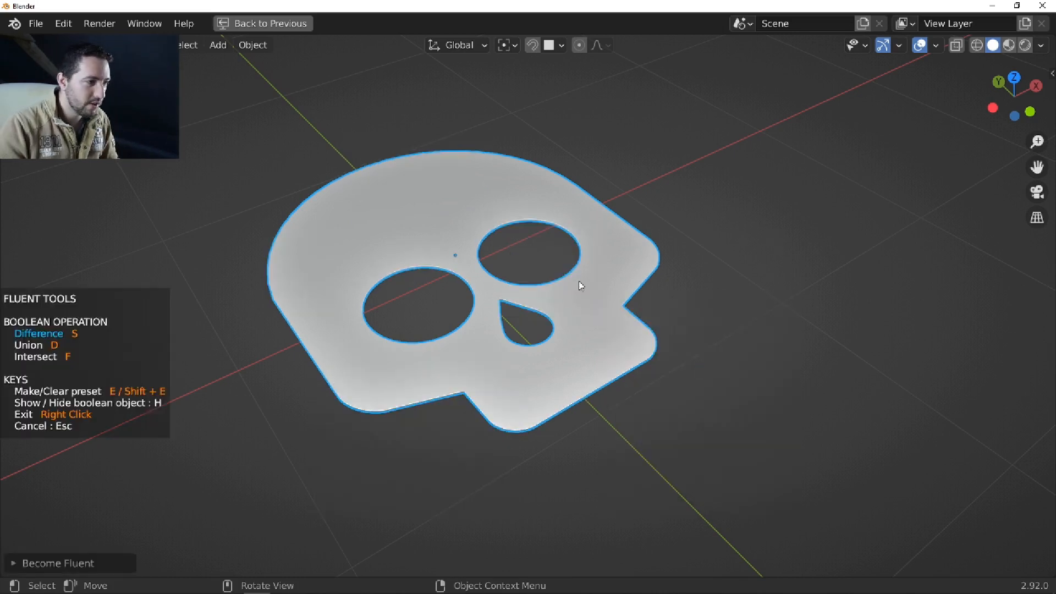
Thicken the flat skull upward into a solid block with Fluent's Solidify adjustment.
click(628, 270)
click(721, 211)
click(779, 218)
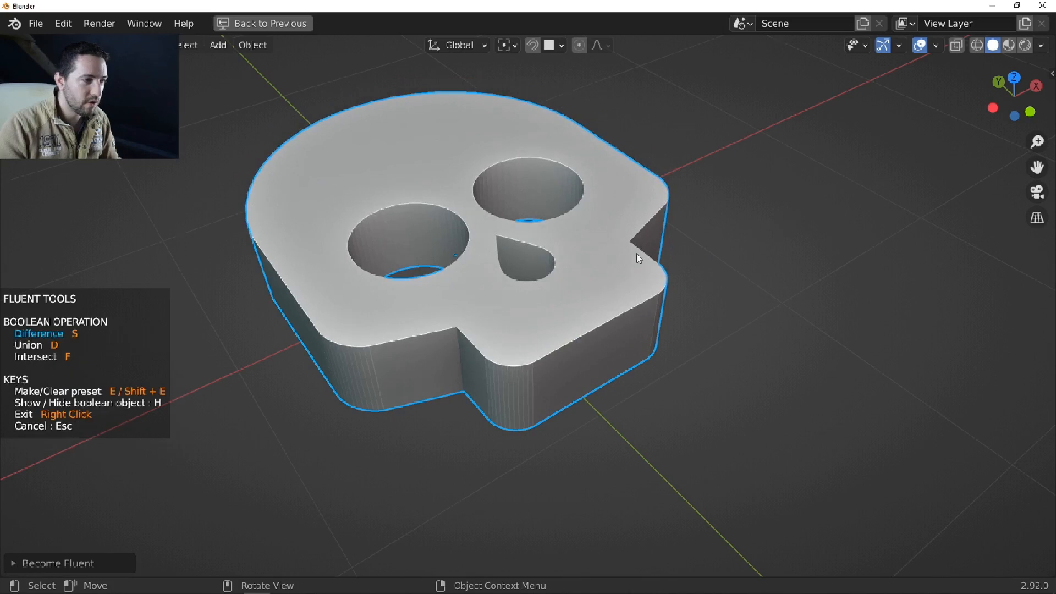
scroll(639, 258, down, 3)
right_click(615, 265)
middle_drag(562, 266, 542, 280)
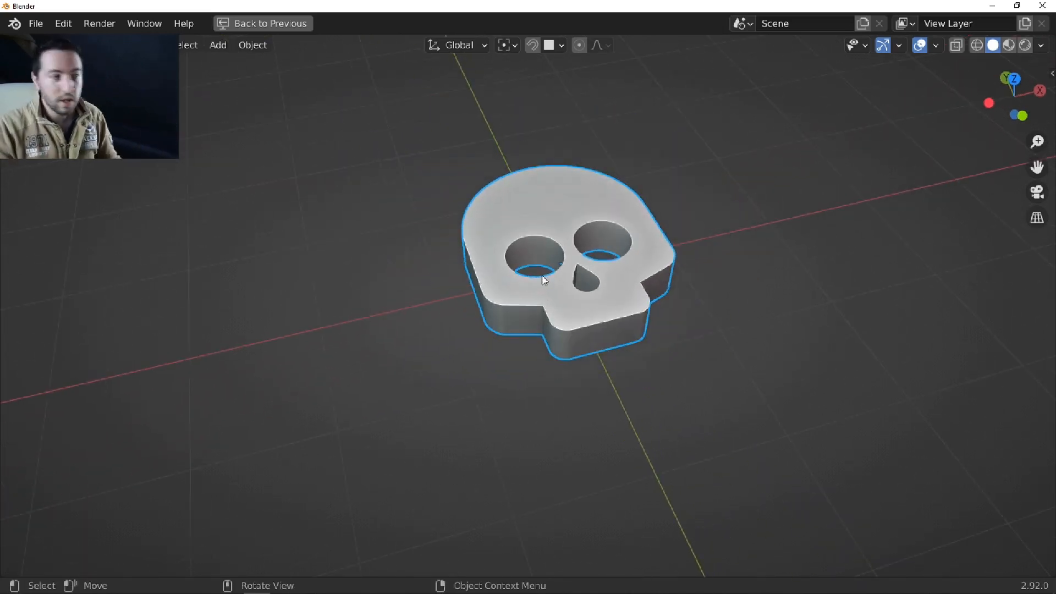
Create a thick rectangular Fluent plate centred on the skull's origin, large enough to surround the whole skull.
click(359, 300)
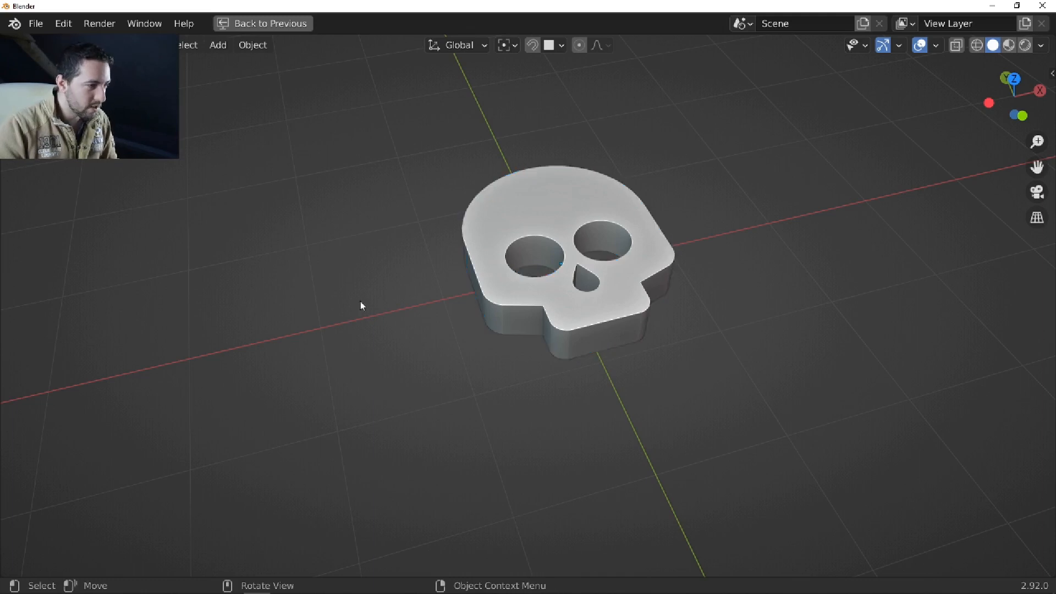
key(f)
click(282, 332)
click(413, 334)
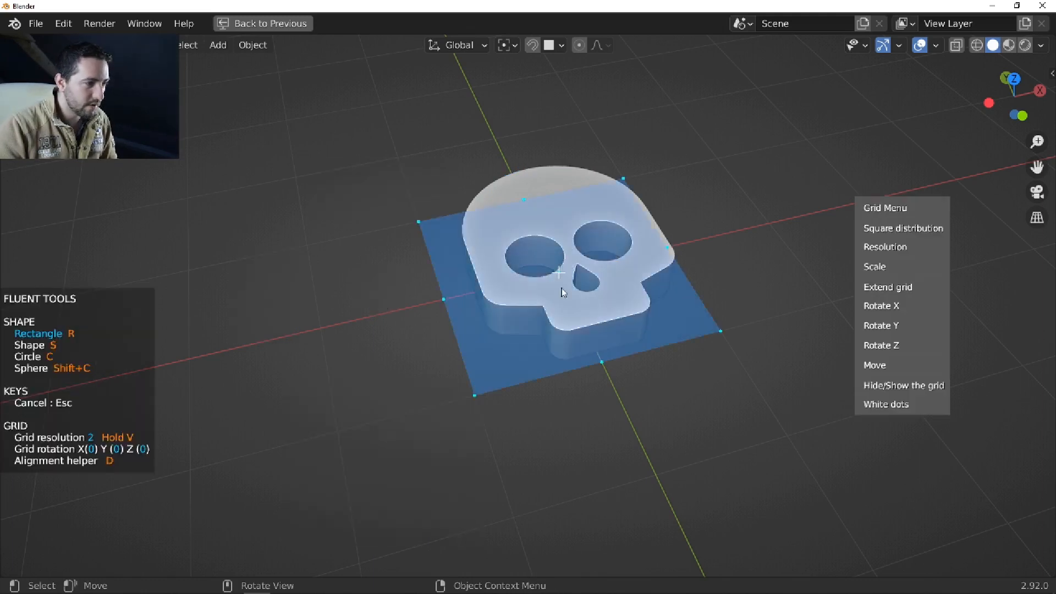
shift+click(558, 279)
click(405, 467)
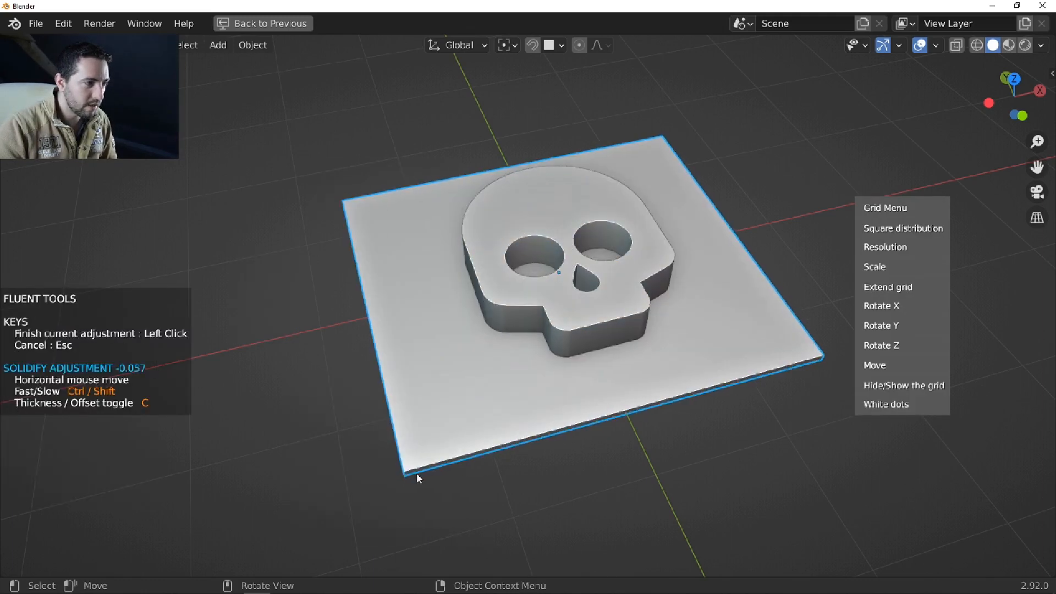
click(447, 476)
right_click(549, 353)
Cut the skull shape into the rectangular plate with a Fluent boolean Difference and hide the skull cutter.
click(550, 357)
shift+click(458, 352)
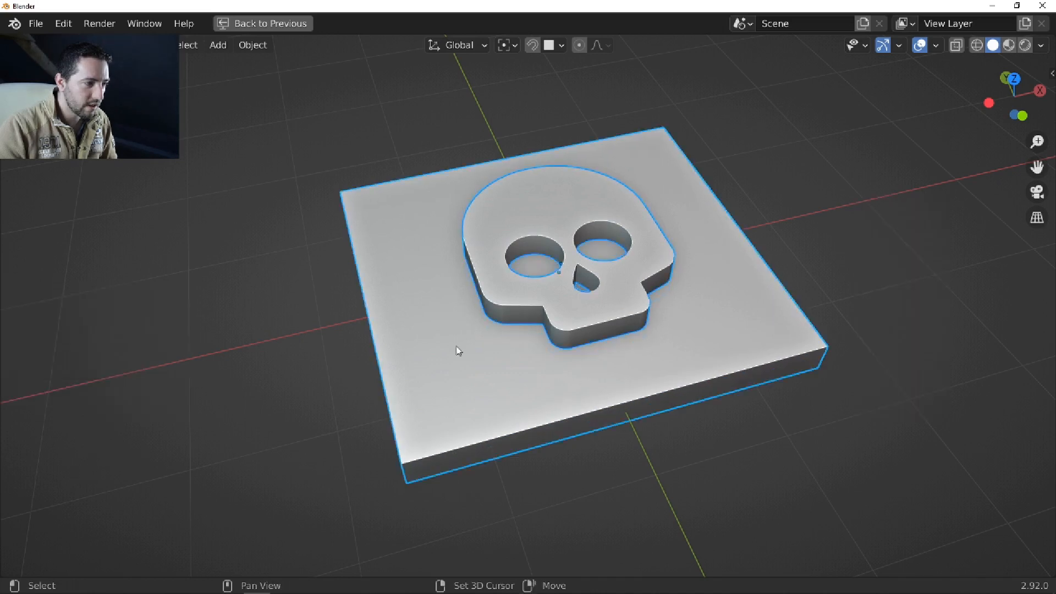
key(f)
click(361, 362)
middle_drag(361, 365, 532, 325)
right_click(462, 321)
key(h)
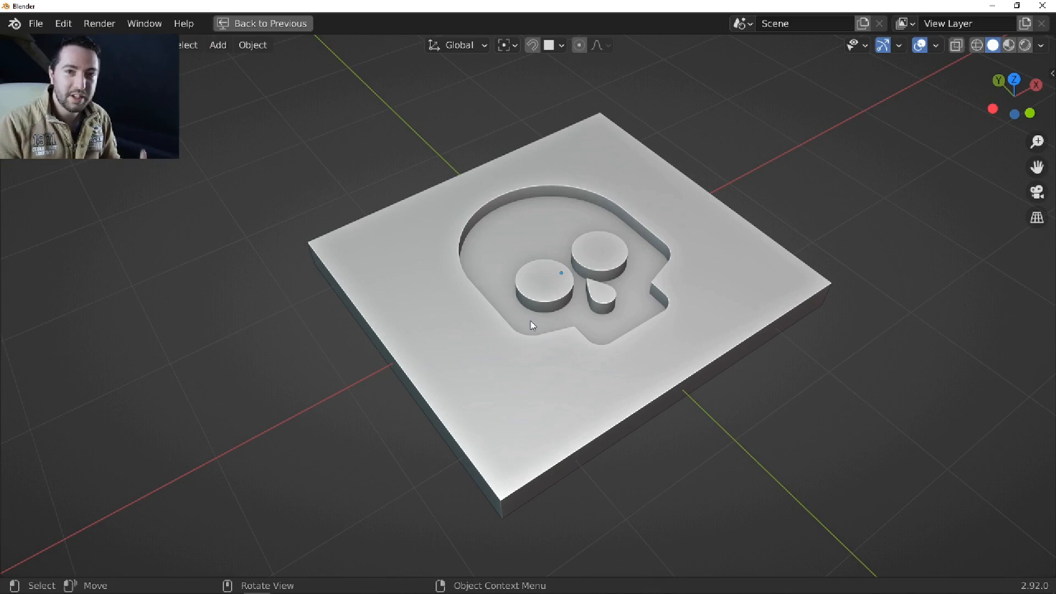
middle_drag(542, 323, 532, 330)
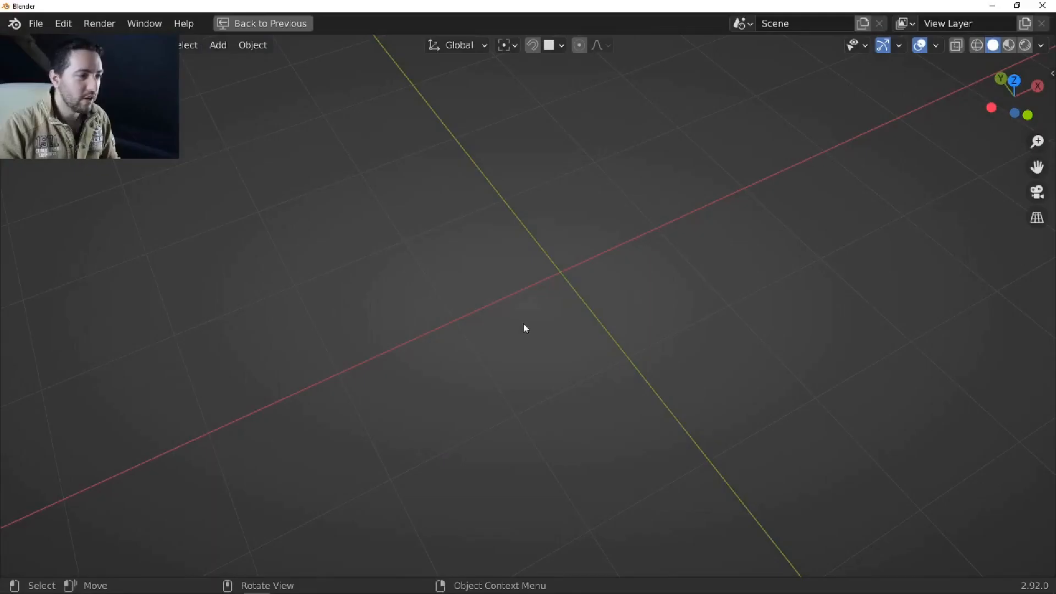
Add a Bezier curve to the empty scene and turn it into a Fluent wire with Become Fluent.
key(shift+a)
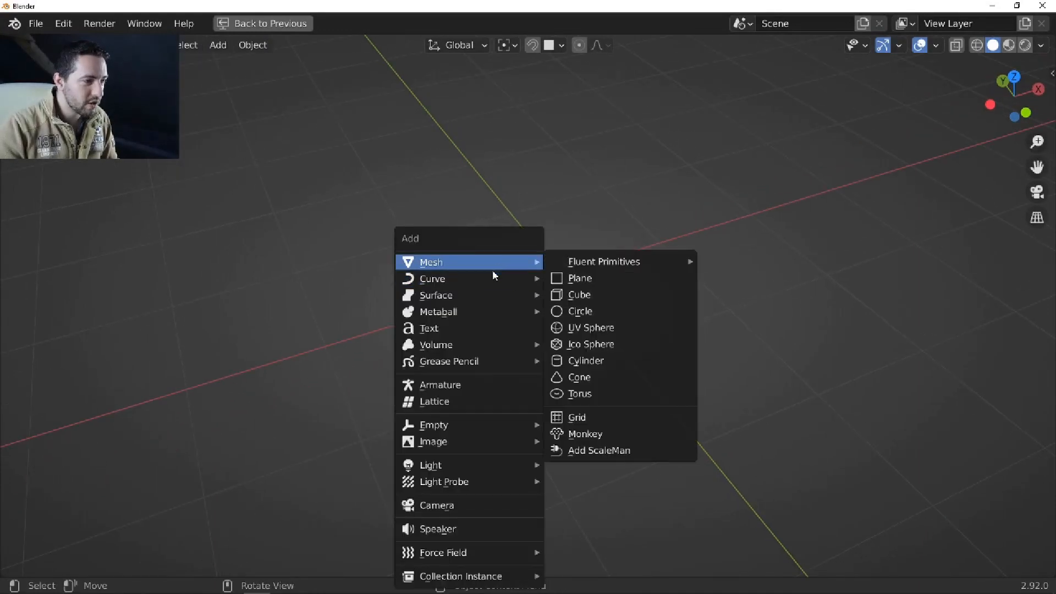
mouse_move(495, 278)
click(581, 284)
middle_drag(589, 285, 560, 259)
key(f)
click(665, 291)
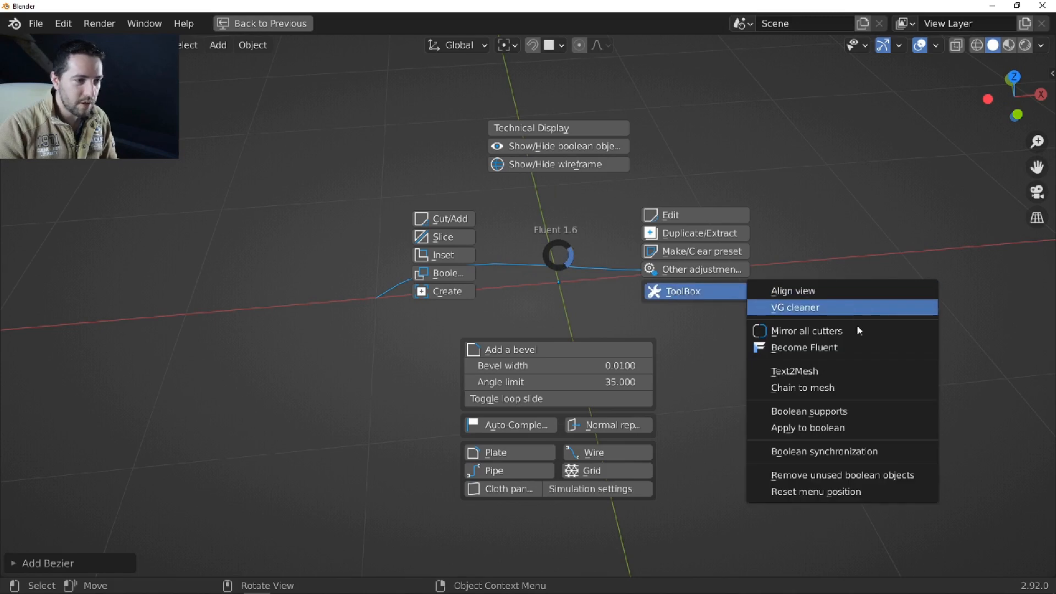
click(850, 348)
middle_drag(786, 332, 592, 276)
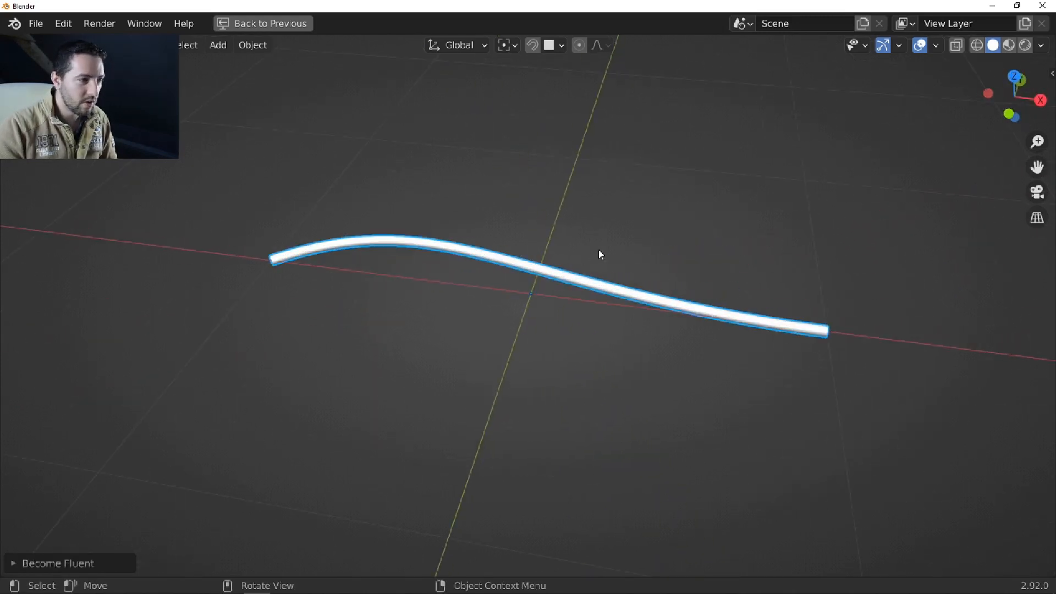
Edit the wire with the Fluent wire tool into a simulated hanging chain, and delete it.
key(f)
click(674, 242)
drag(606, 265, 598, 319)
key(Return)
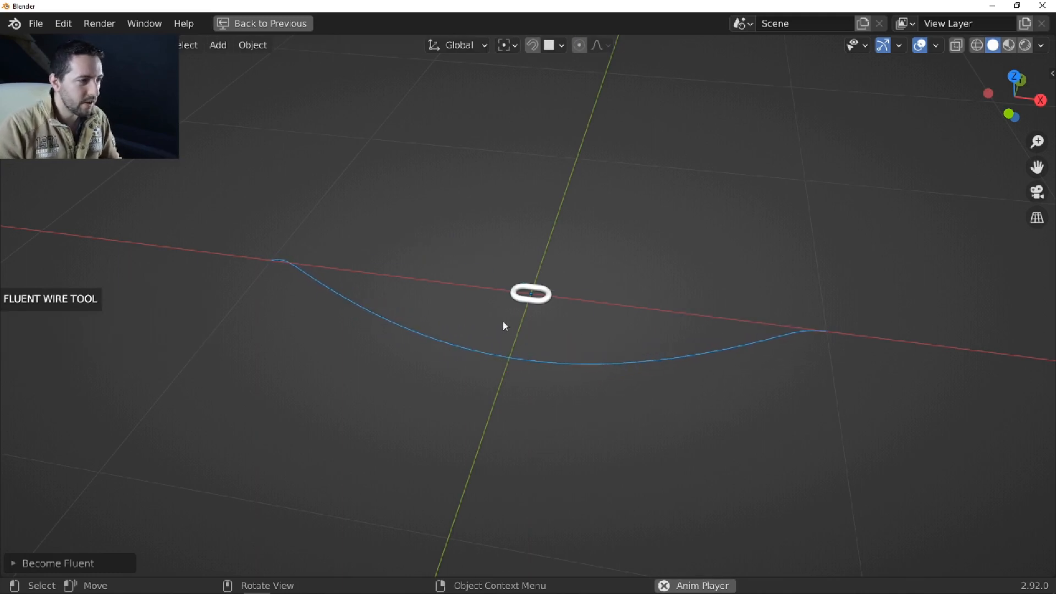
middle_drag(490, 318, 539, 284)
right_click(539, 284)
key(Delete)
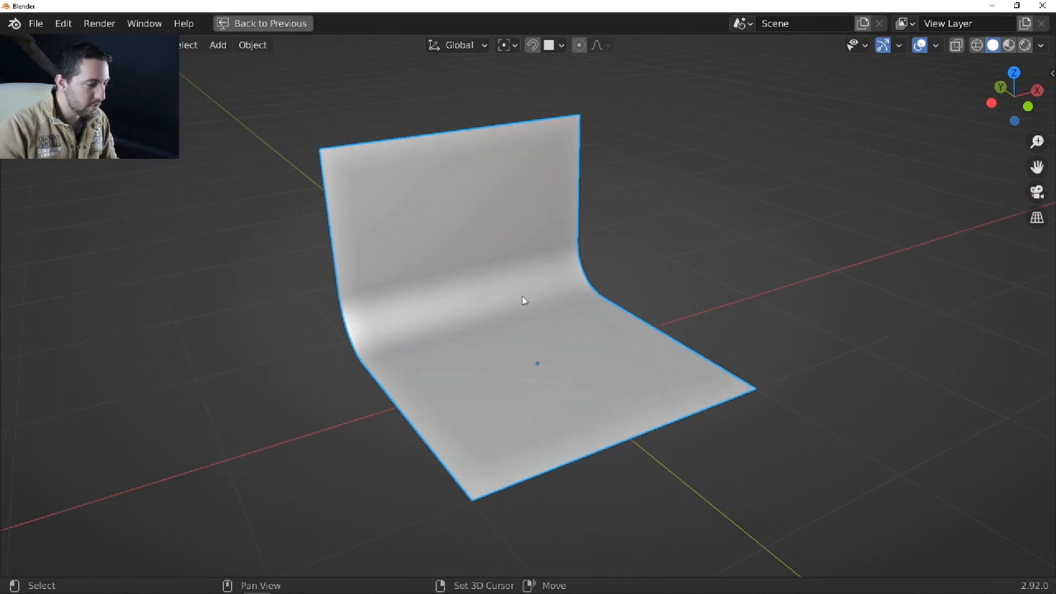
Add a Bezier curve on the curved sheet and delete all of its vertices in Edit Mode.
key(shift+a)
mouse_move(528, 278)
click(597, 286)
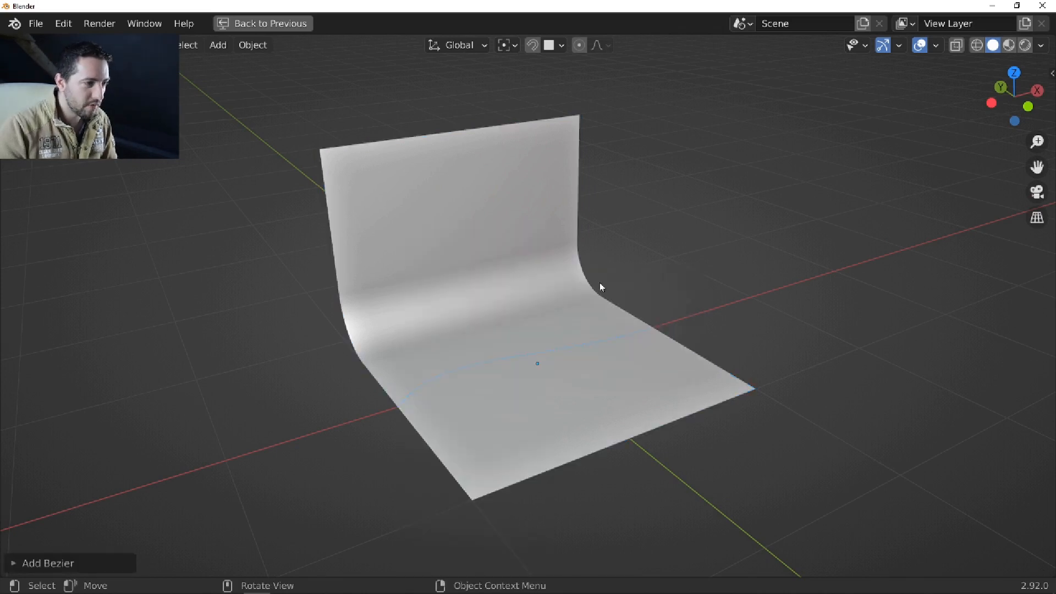
middle_drag(600, 283, 578, 322)
key(Tab)
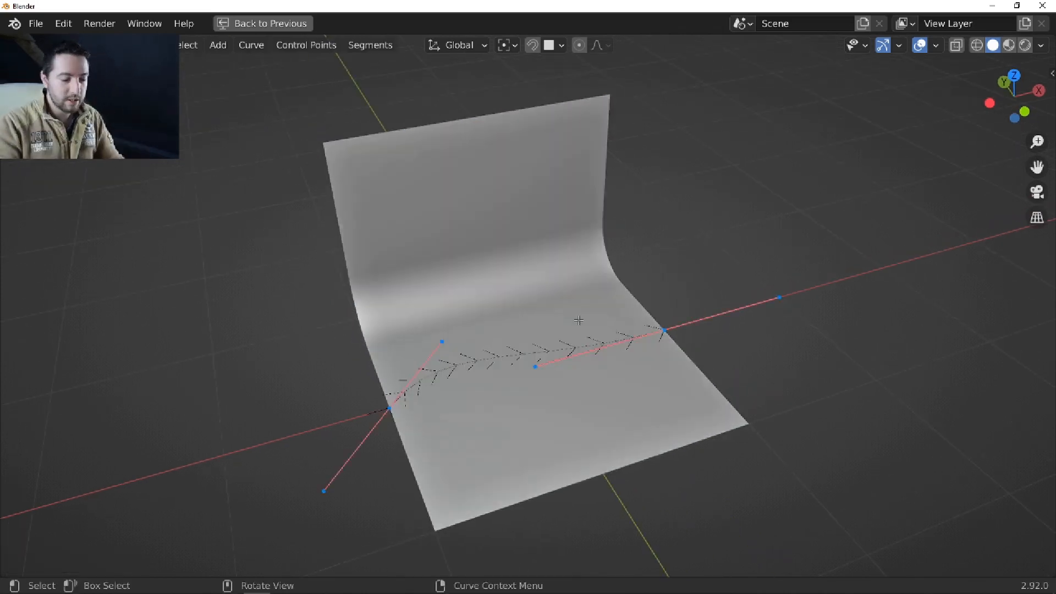
key(x)
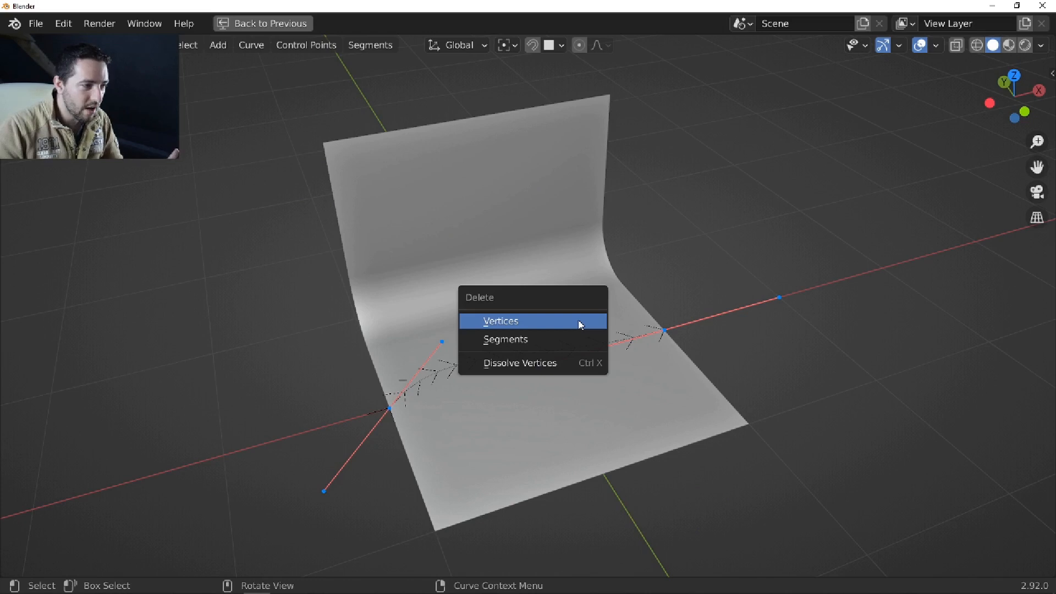
click(579, 322)
Activate the curve Draw tool, try a freehand spline over the curved sheet, and undo the stroke.
middle_drag(582, 323, 561, 313)
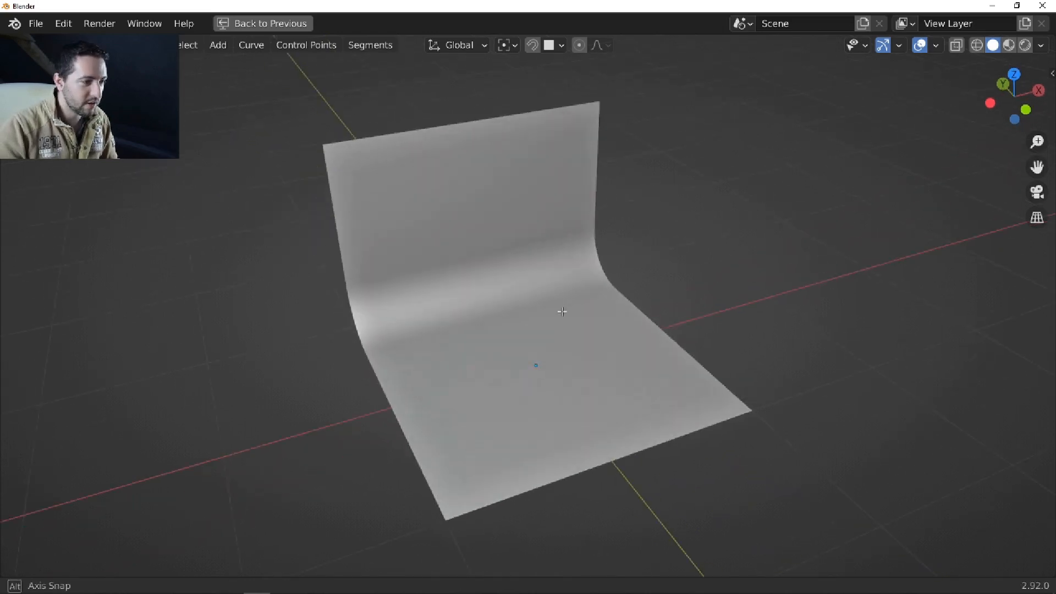
key(t)
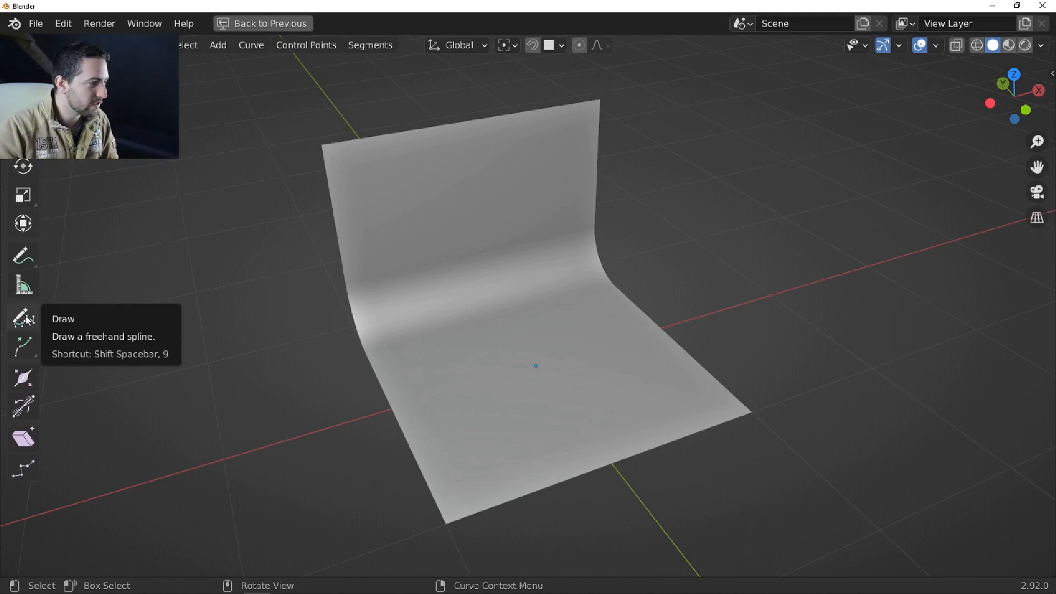
click(23, 317)
mouse_move(605, 99)
mouse_down()
mouse_move(572, 200)
mouse_move(415, 413)
mouse_up()
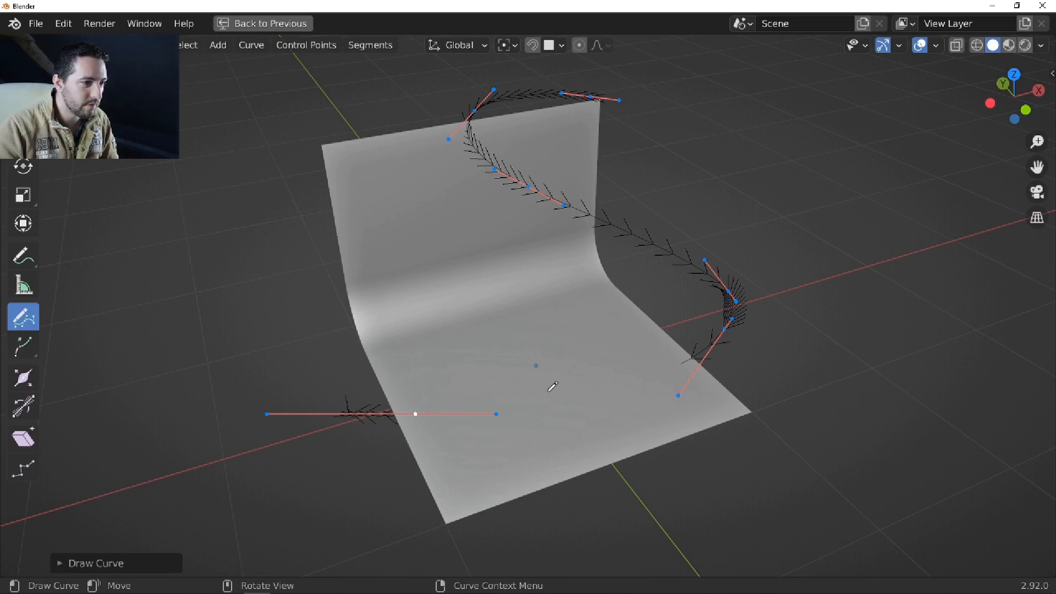
mouse_move(598, 355)
middle_down()
mouse_move(401, 278)
mouse_move(627, 313)
middle_up()
key(ctrl+z)
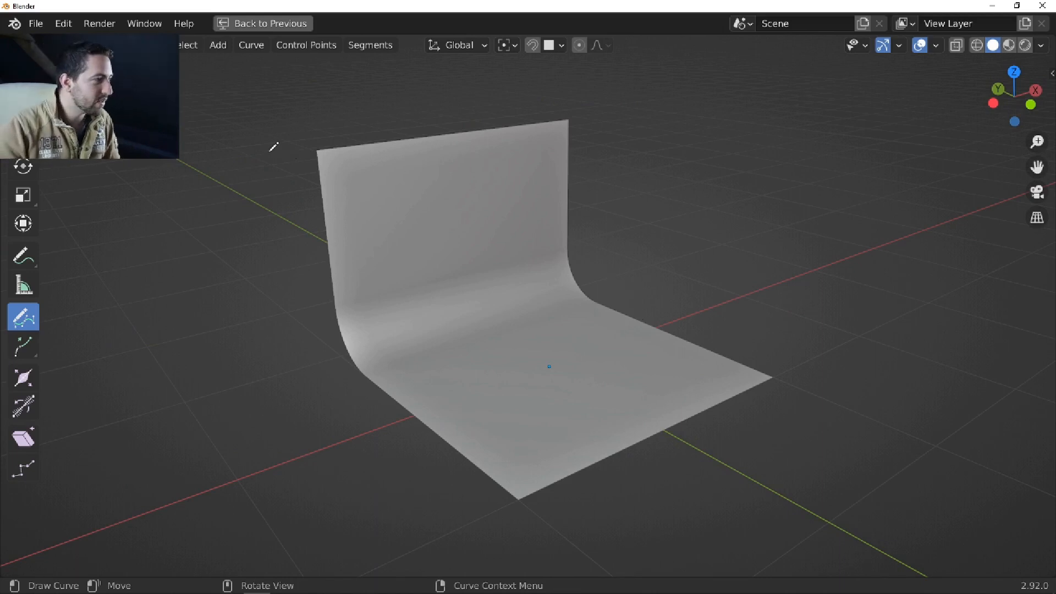
Show the tool settings and set the Draw tool's projection depth to Surface.
right_click(211, 46)
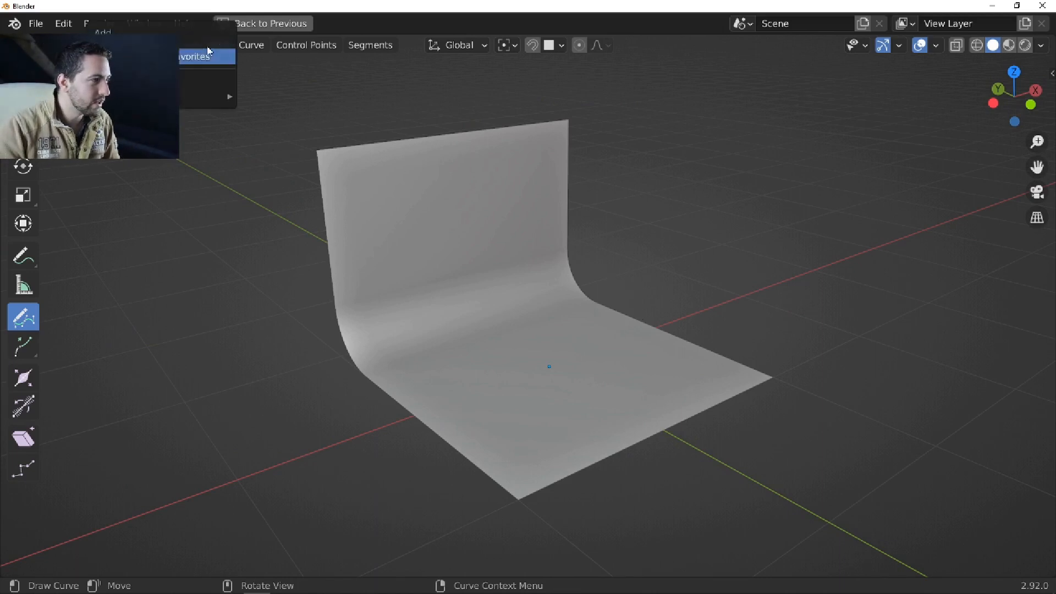
mouse_move(203, 97)
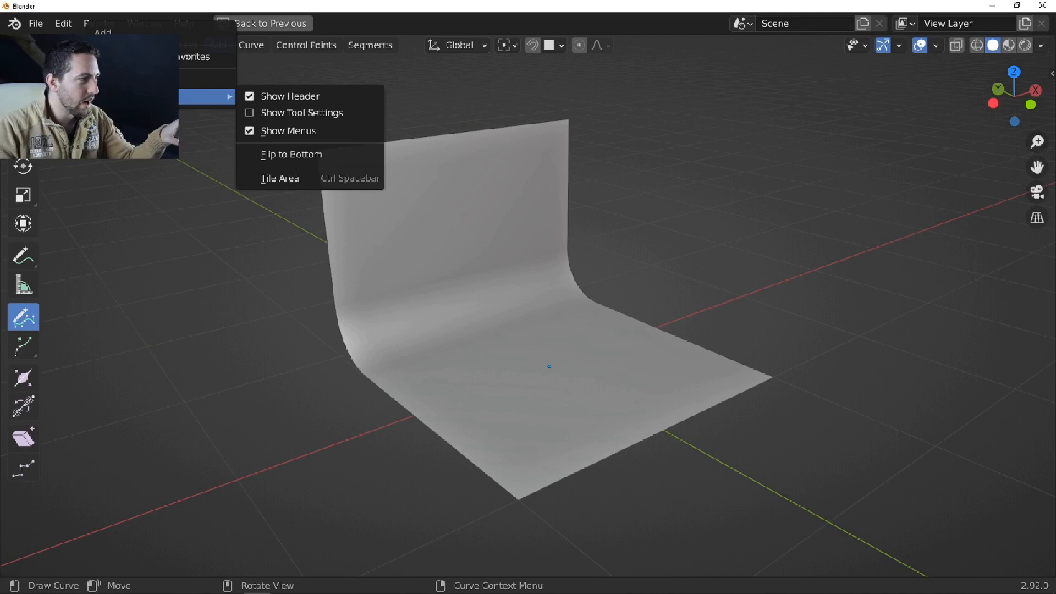
click(338, 113)
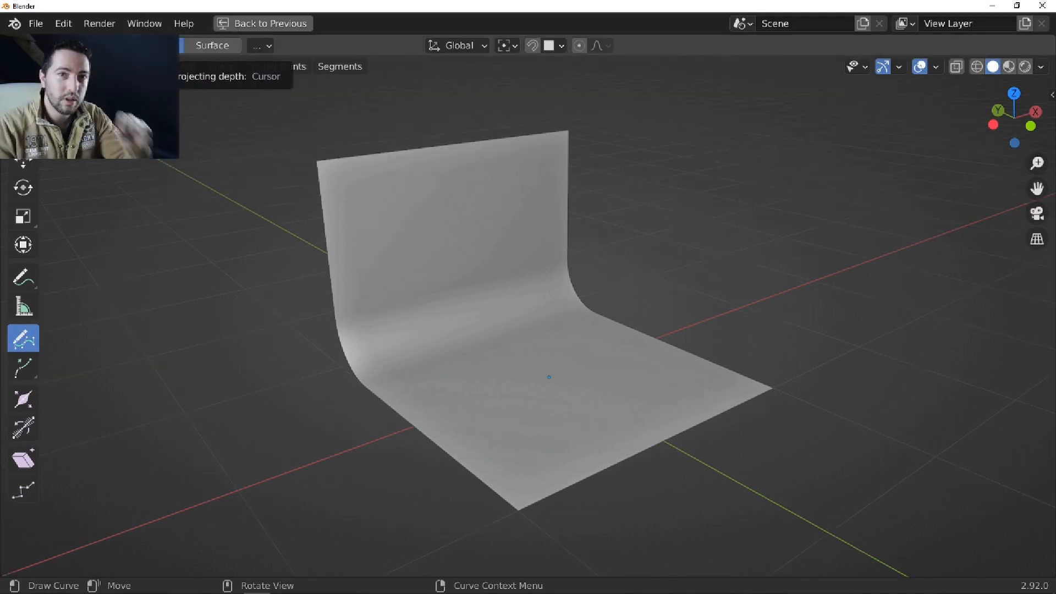
click(215, 47)
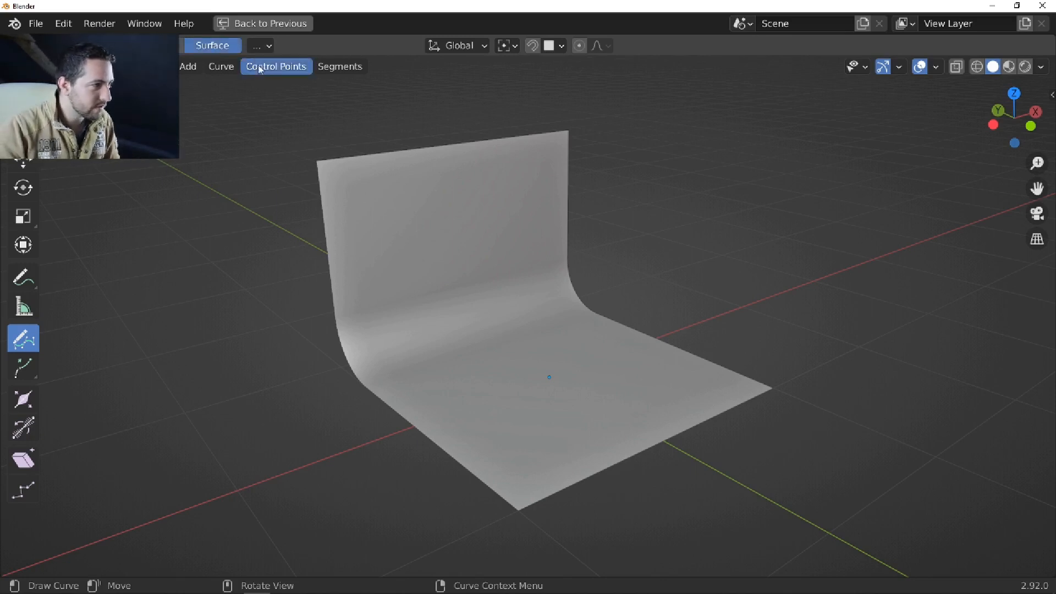
Set the Draw tool's surface Offset to 0.05 and enable Absolute Offset.
click(261, 45)
click(263, 247)
text(5)
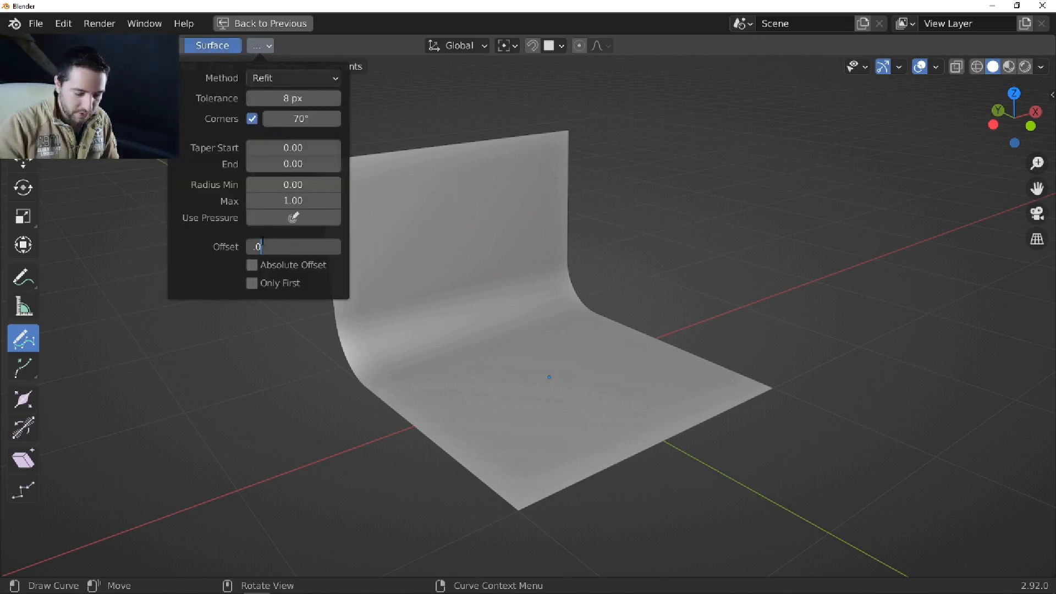
key(Return)
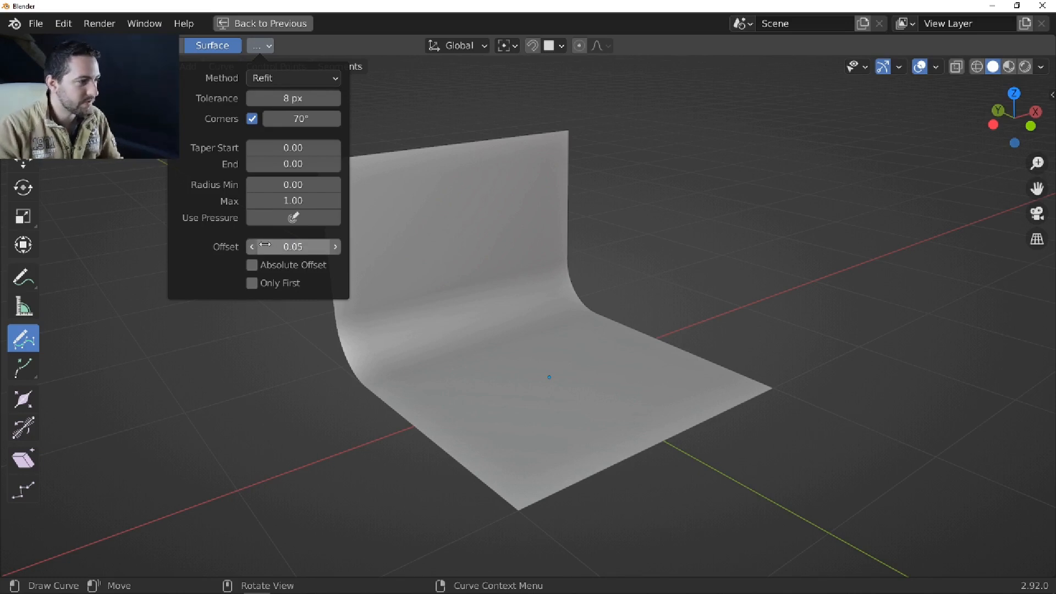
click(278, 265)
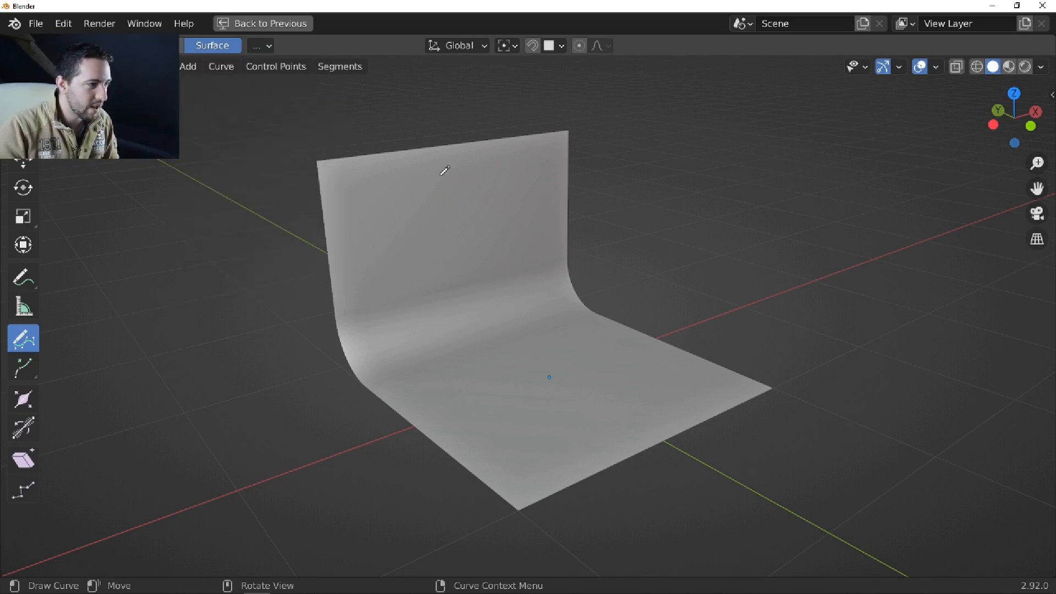
Draw a freehand spline down the sheet's wall and across its floor, and return to Object Mode.
mouse_move(452, 159)
mouse_down()
mouse_move(487, 353)
mouse_move(672, 388)
mouse_up()
mouse_move(709, 328)
middle_down()
mouse_move(419, 295)
mouse_move(646, 302)
mouse_move(729, 317)
middle_up()
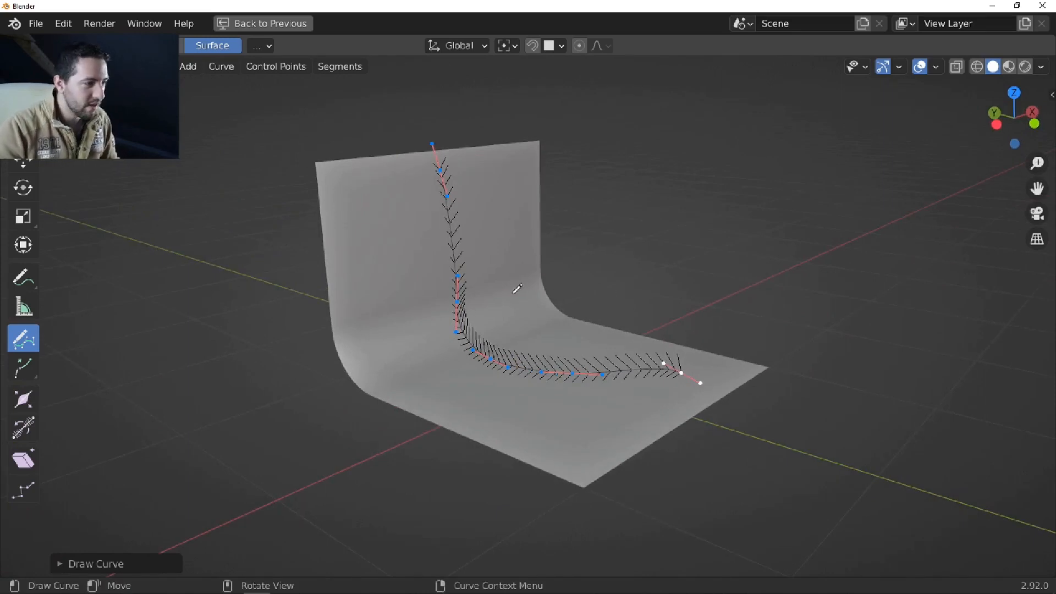
key(Tab)
scroll(500, 288, up, 1)
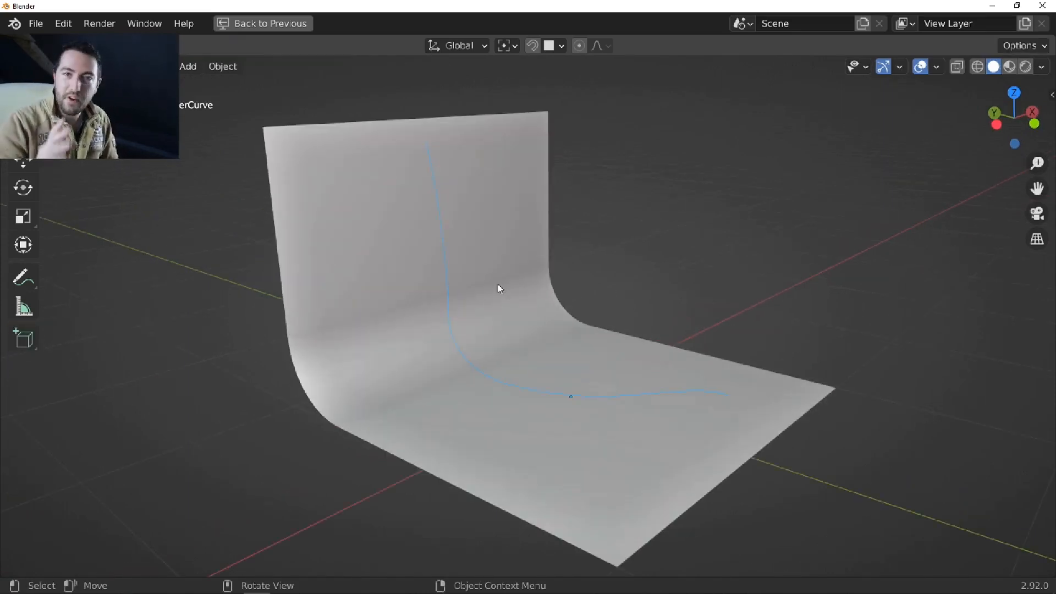
Turn the drawn spline into a Fluent wire with Become Fluent and inspect it against the sheet.
key(f)
mouse_move(632, 320)
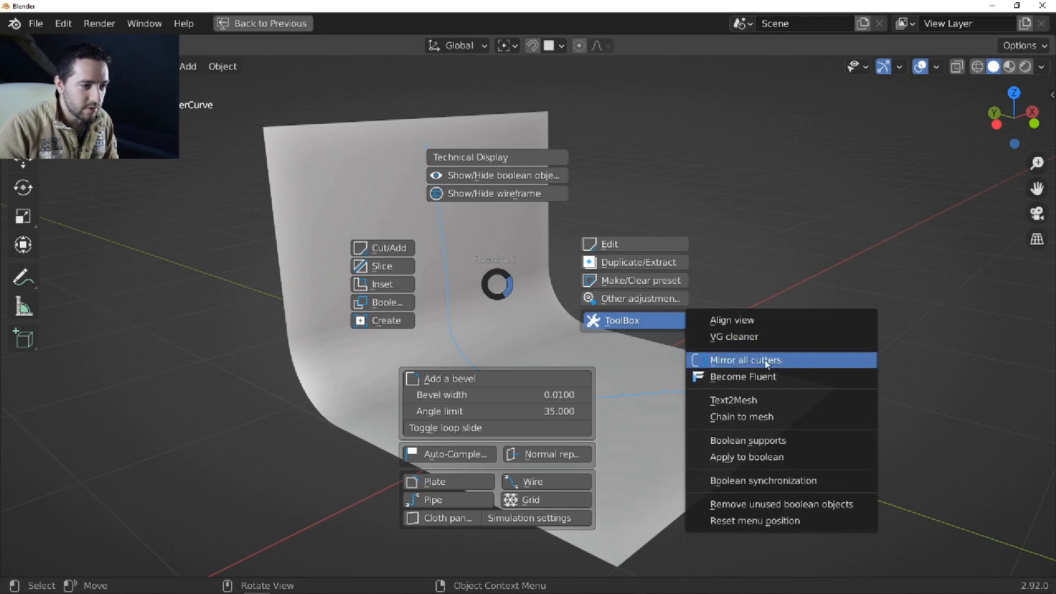
click(761, 377)
middle_drag(683, 290, 474, 299)
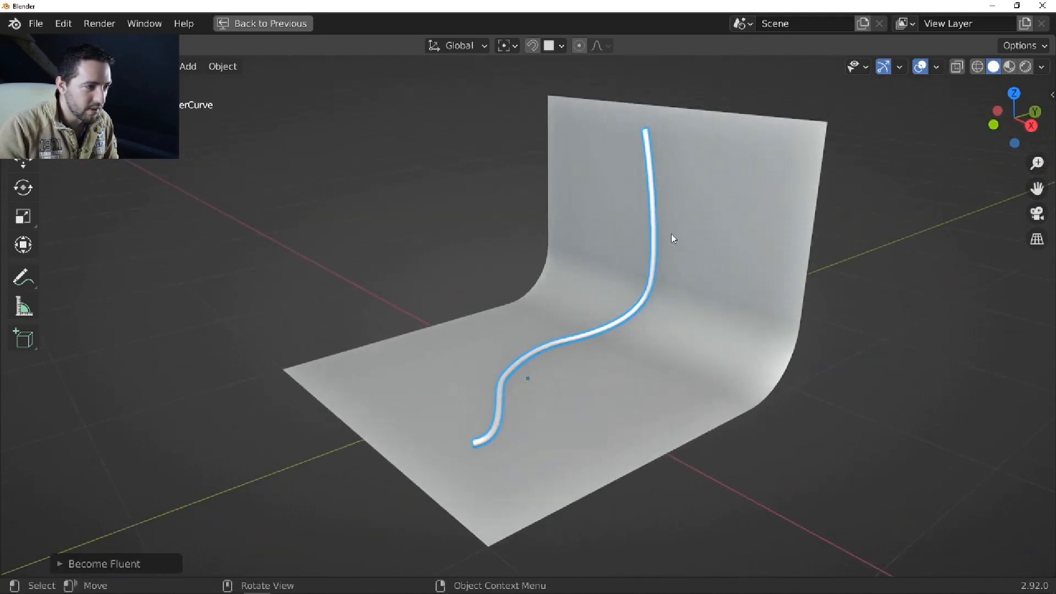
middle_drag(623, 257, 646, 297)
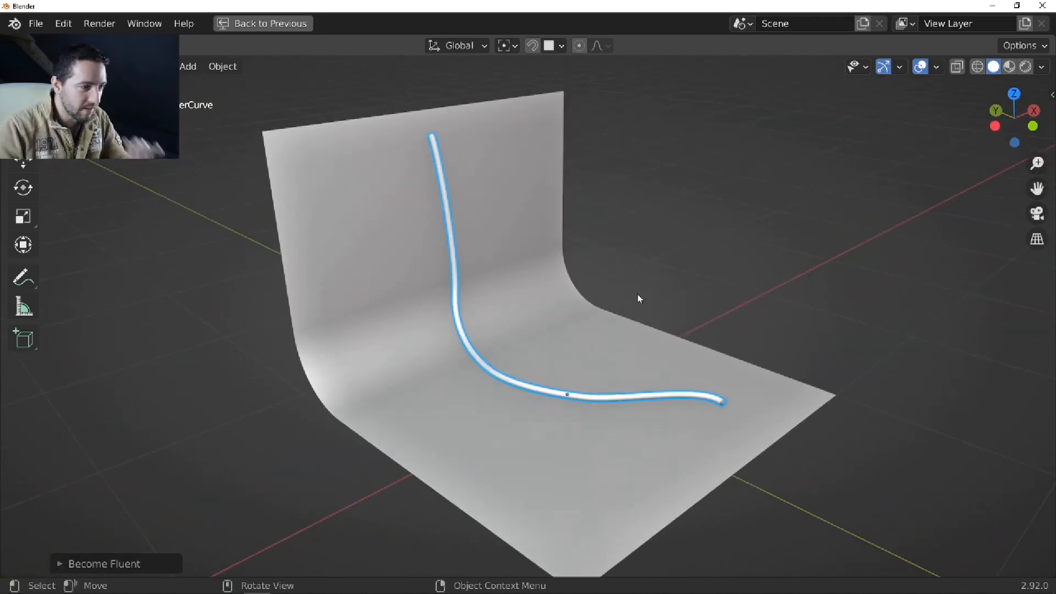
Open the converted wire for editing with Fluent and show its wire adjustment and design options.
click(637, 298)
click(451, 258)
key(f)
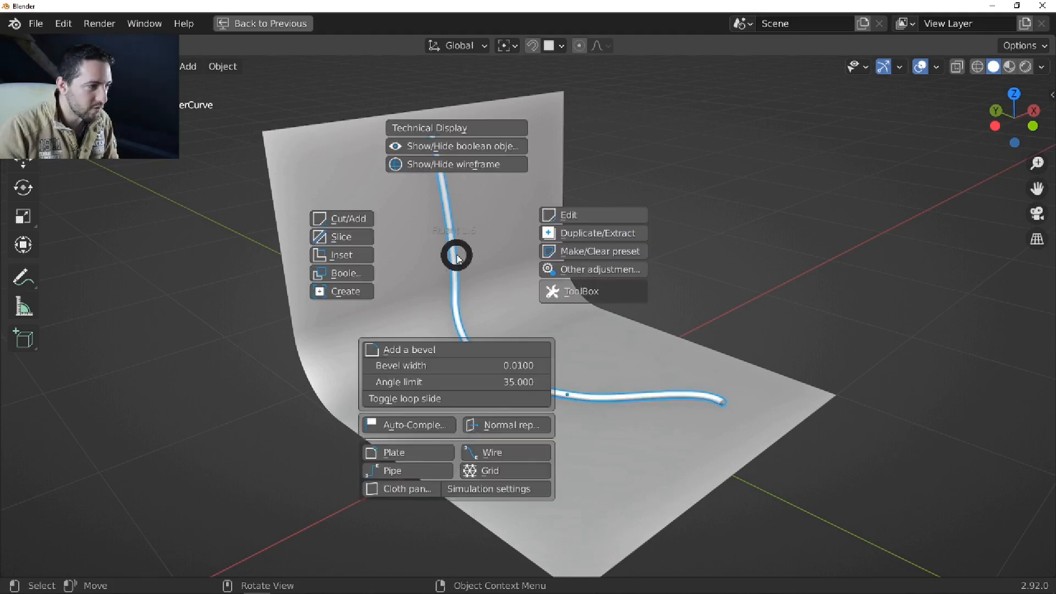
click(592, 216)
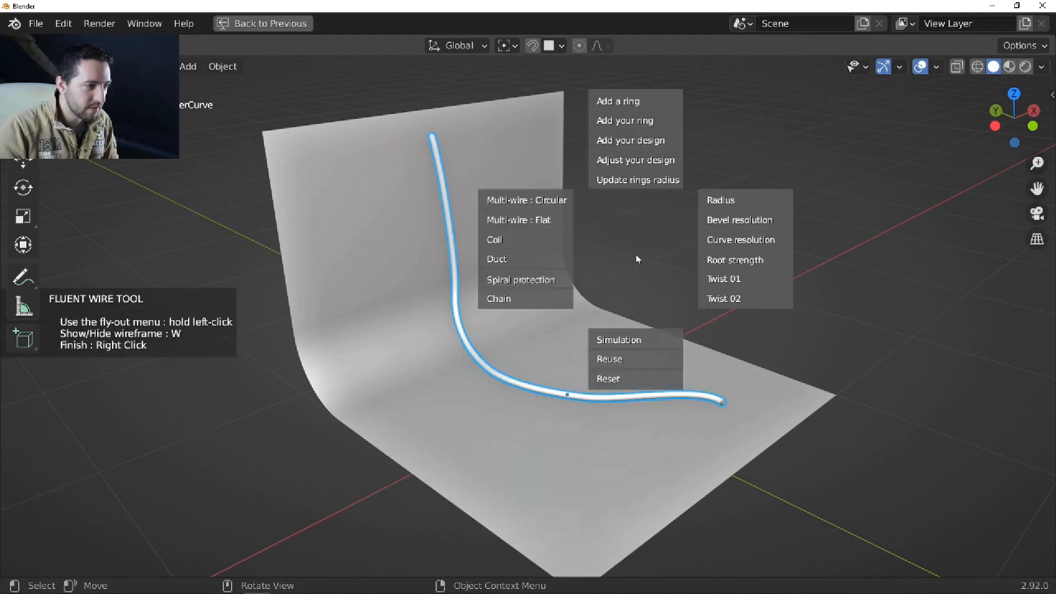
click(537, 303)
mouse_move(537, 302)
middle_down()
mouse_move(436, 266)
mouse_move(309, 243)
mouse_move(651, 283)
mouse_move(644, 273)
mouse_move(528, 288)
middle_up()
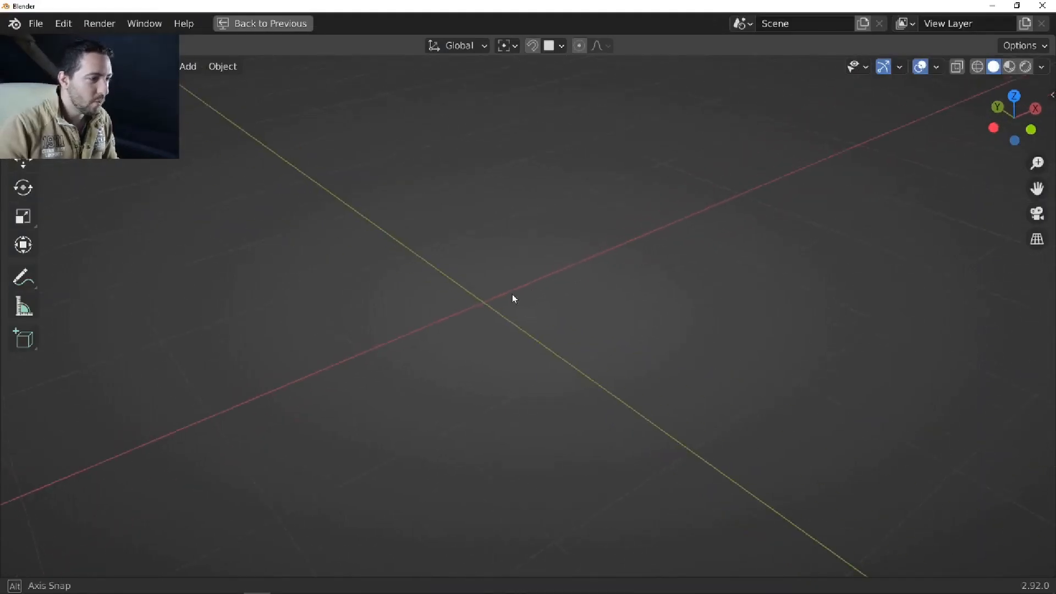
Add a Monkey mesh to the empty scene and examine it up to the back of its head.
key(shift+a)
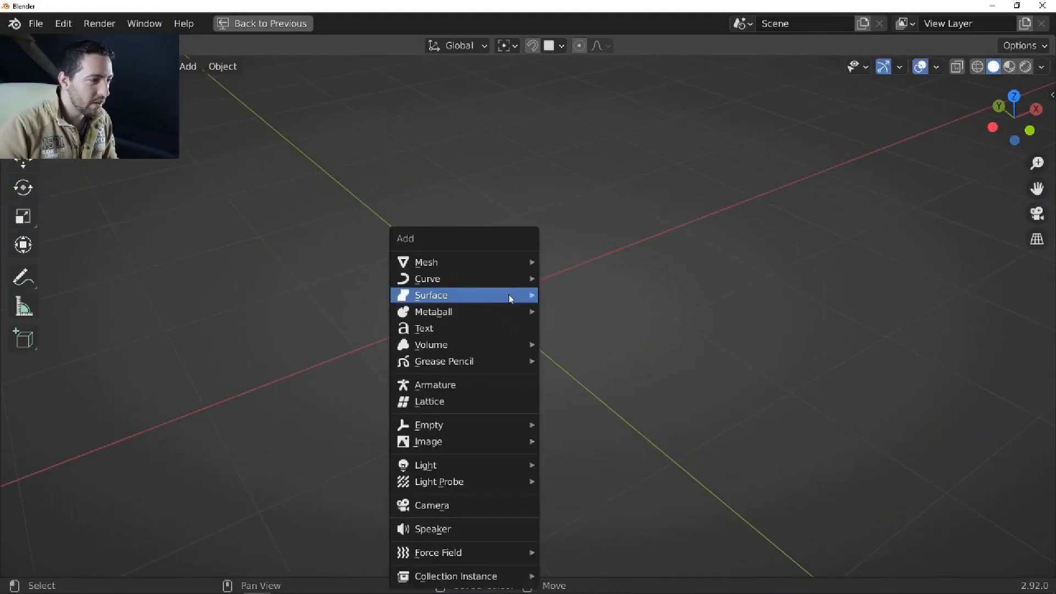
mouse_move(494, 262)
click(578, 431)
middle_drag(407, 328, 323, 253)
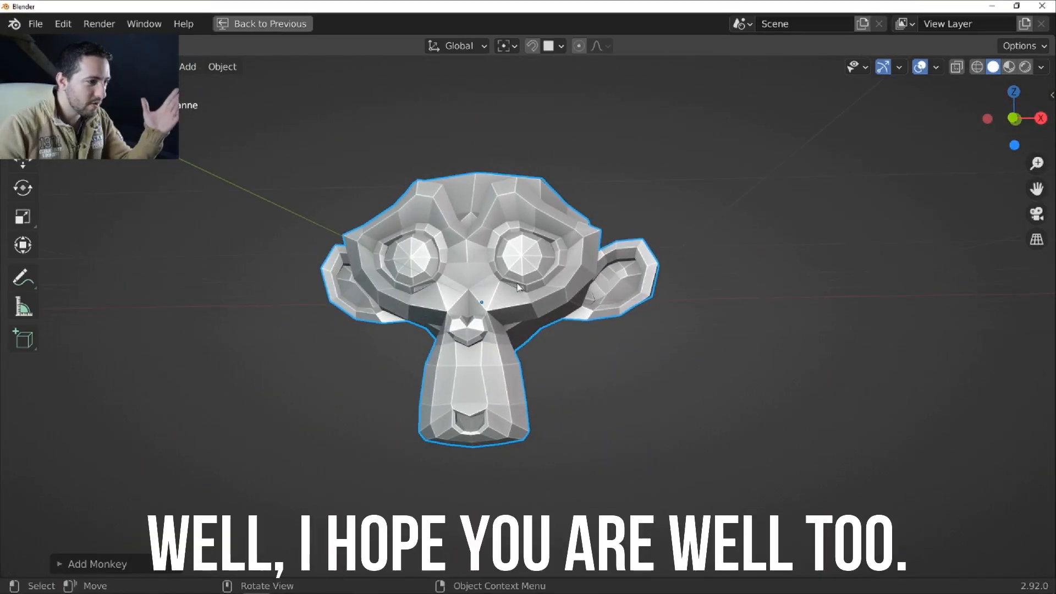
middle_drag(517, 286, 424, 299)
scroll(456, 264, up, 3)
middle_drag(455, 261, 458, 269)
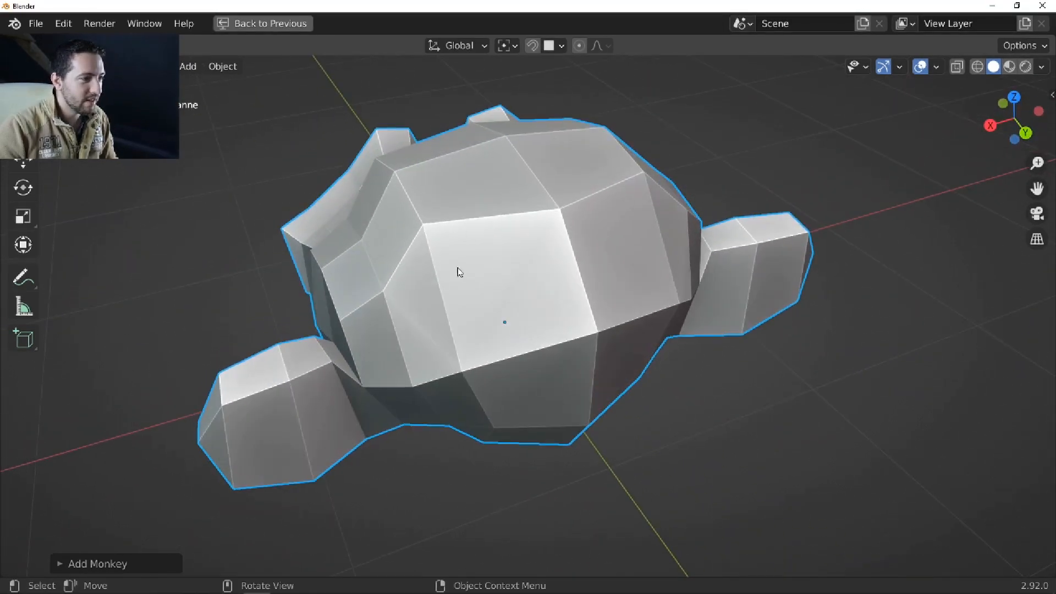
Extract the large face on the back of the monkey's head as a new Fluent object with Extract and become Fluent.
key(f)
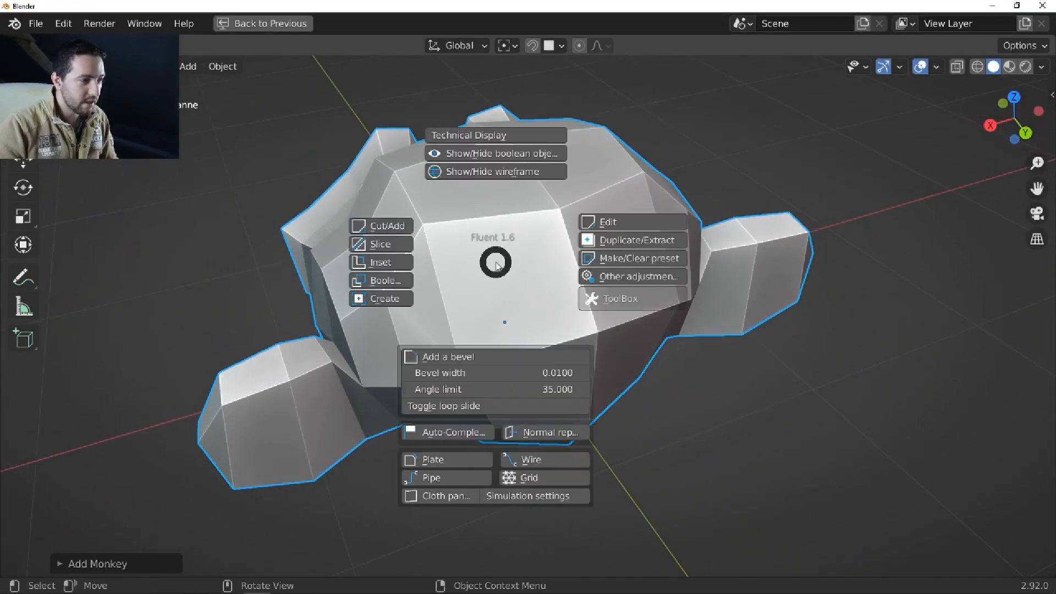
alt+click(654, 242)
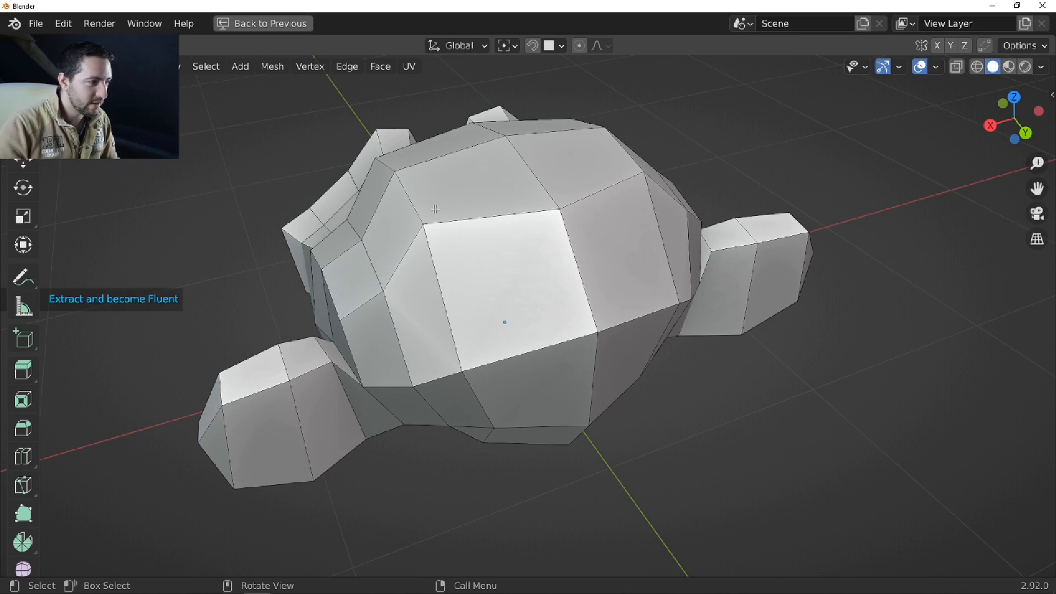
mouse_move(497, 258)
middle_down()
mouse_move(445, 266)
mouse_move(500, 266)
middle_up()
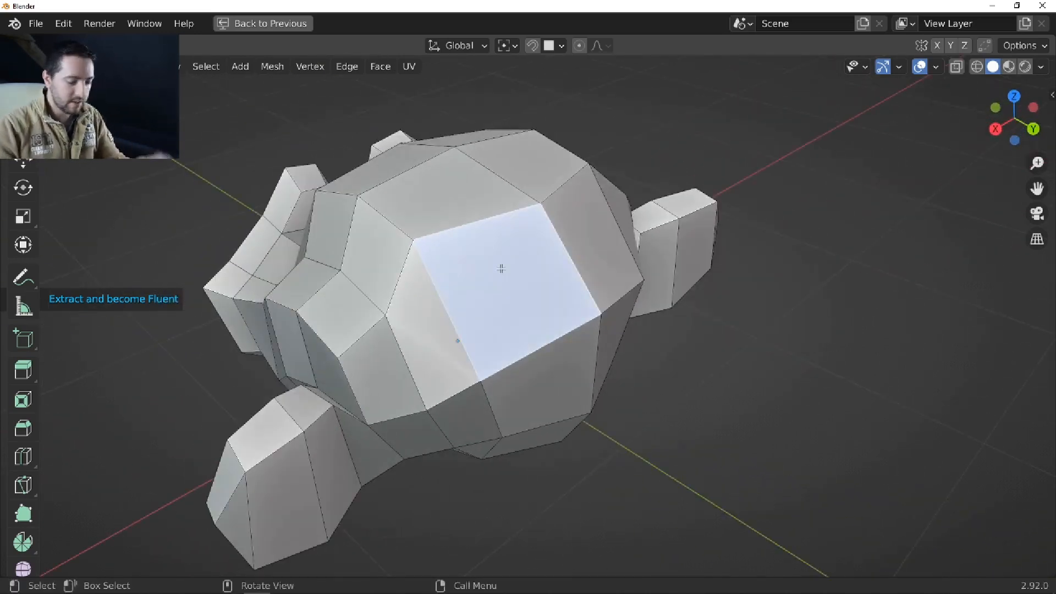
click(502, 270)
middle_drag(645, 328, 609, 258)
Thicken the extracted face outward with Solidify and bevel its corners by about 0.026.
click(641, 252)
click(746, 196)
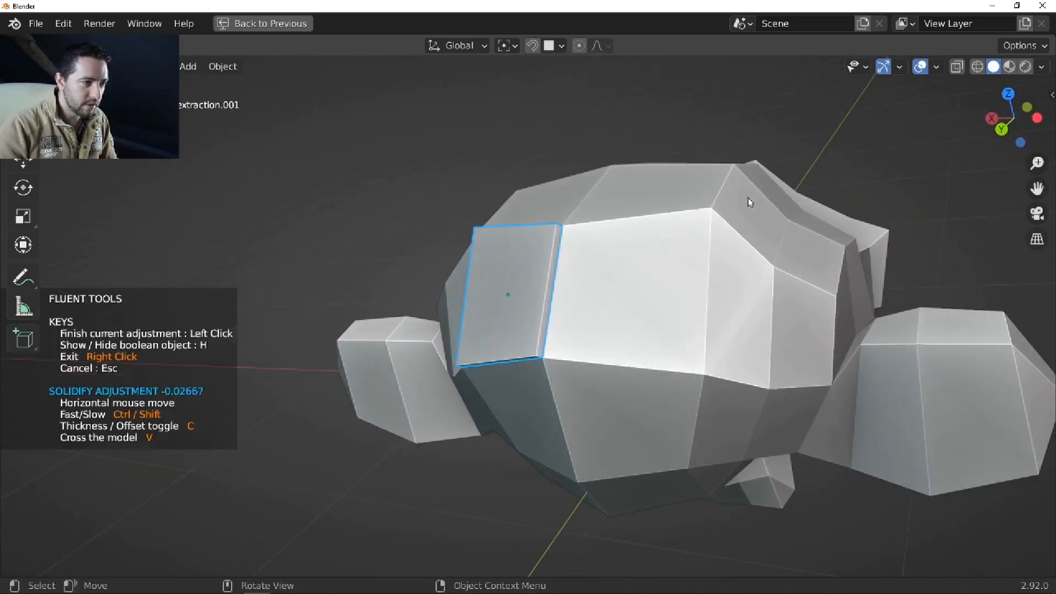
click(768, 206)
click(613, 240)
click(707, 198)
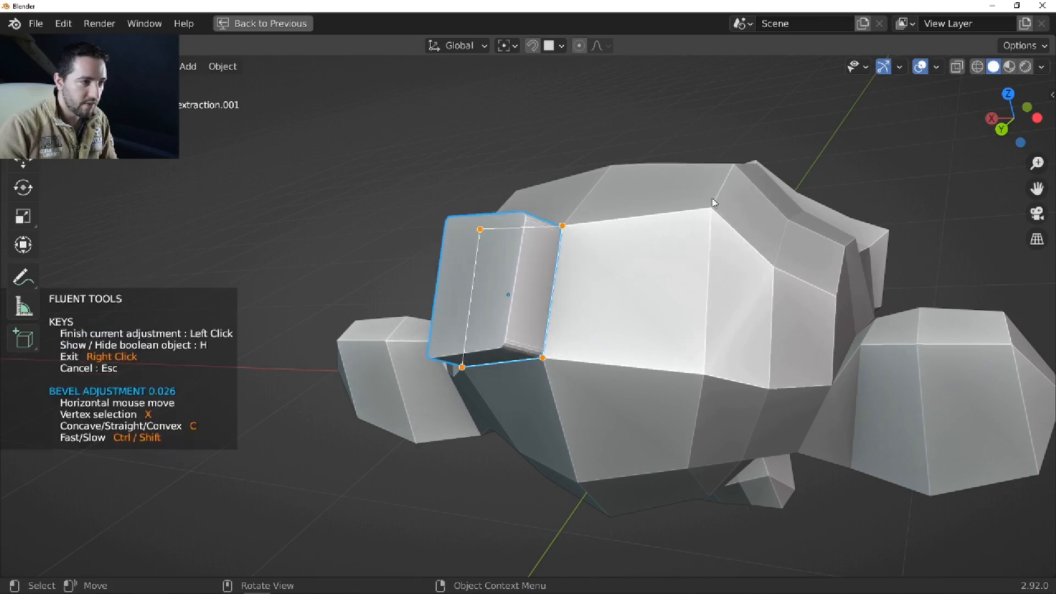
click(716, 205)
Taper the extracted block along its Z axis by about -0.452.
click(715, 206)
click(714, 201)
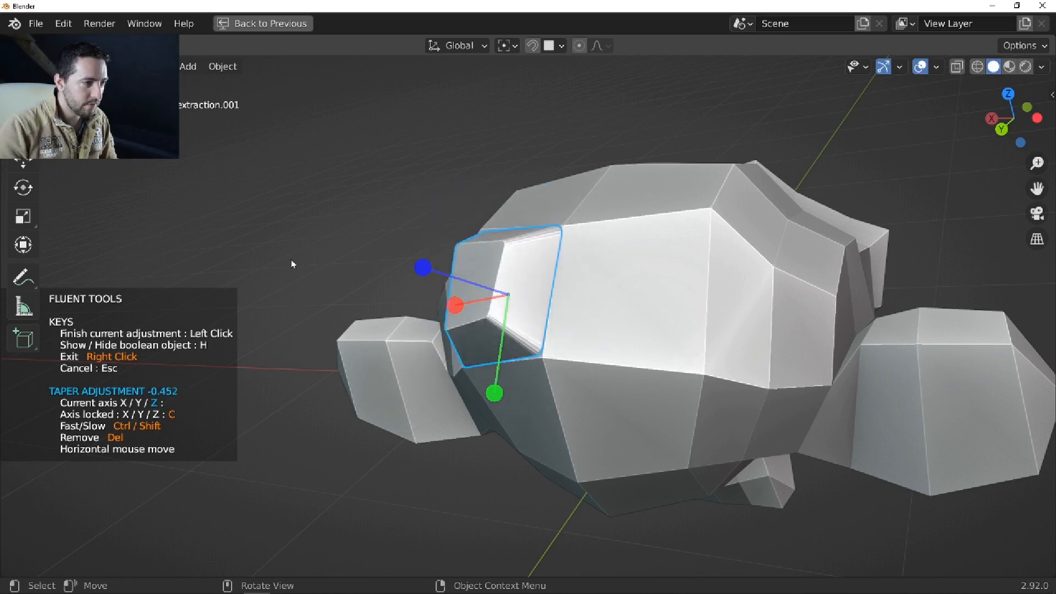
middle_drag(328, 234, 572, 259)
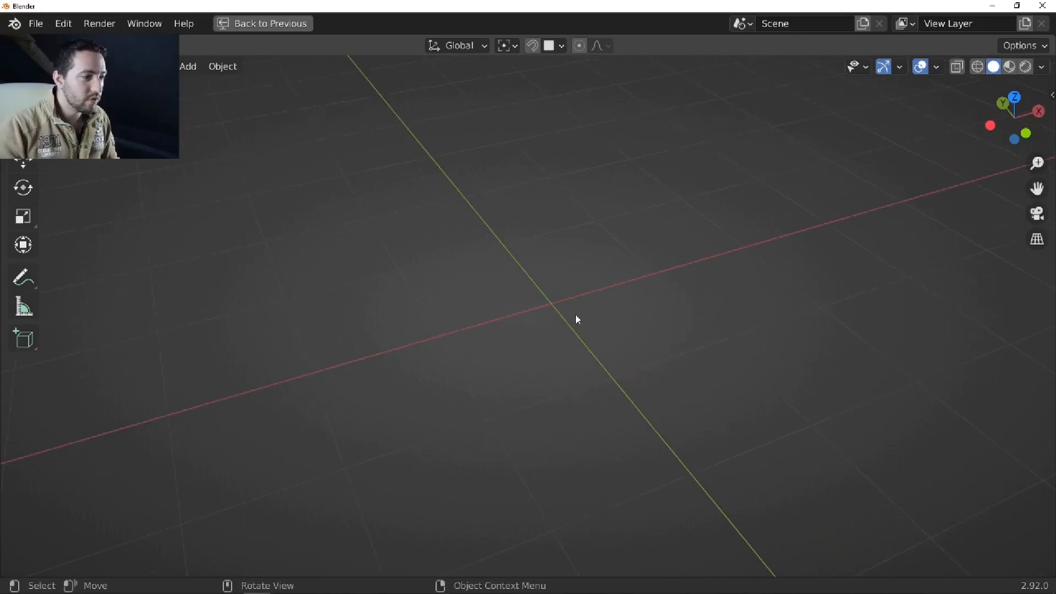
Create a sphere at the scene's centre with Fluent's Create tool, exit the tool and delete the sphere.
key(f)
click(440, 317)
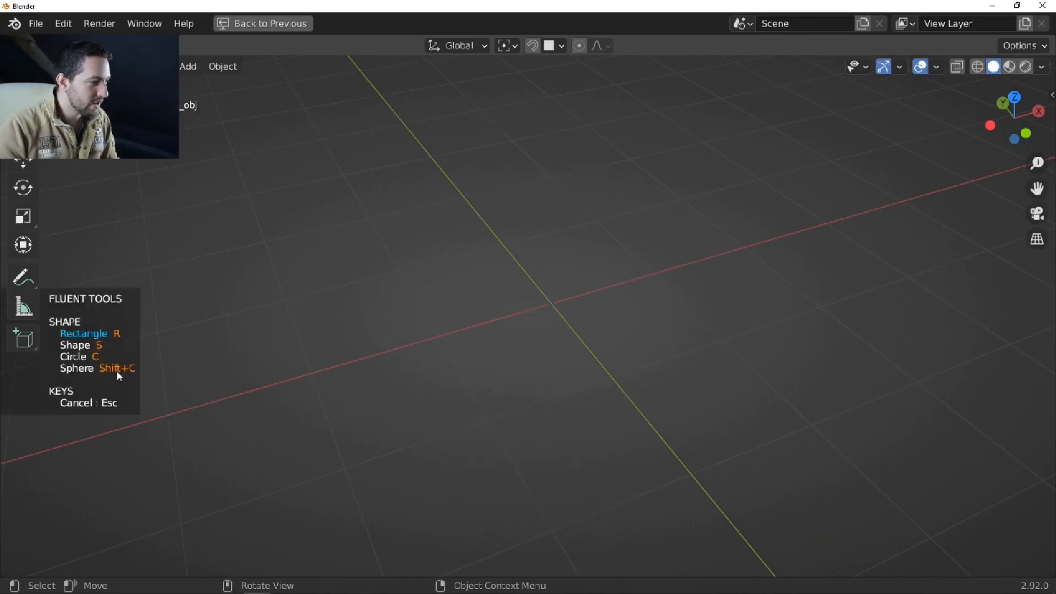
key(shift+c)
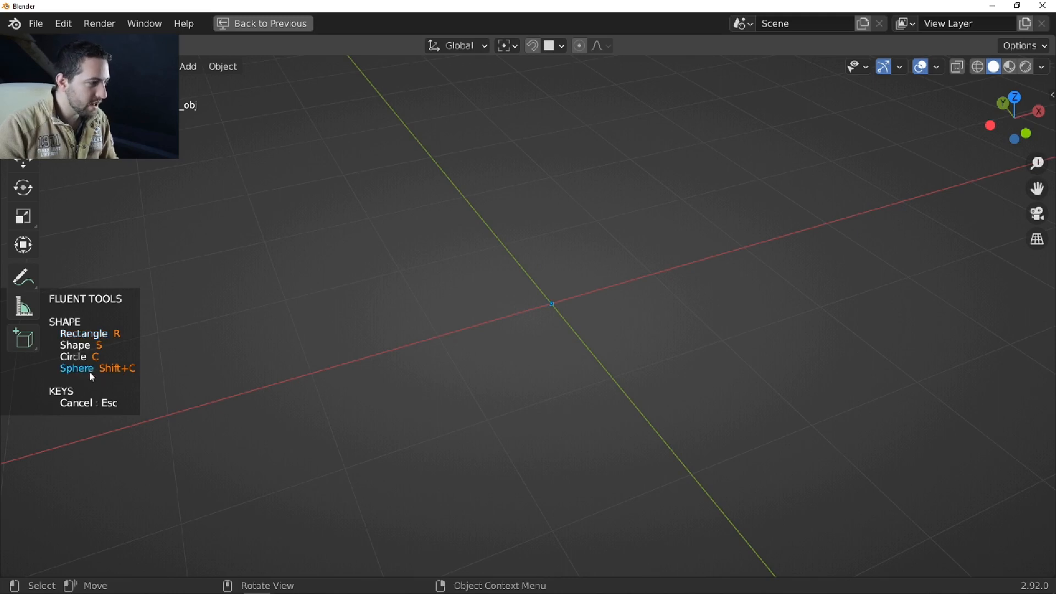
click(618, 379)
key(v)
drag(567, 315, 490, 325)
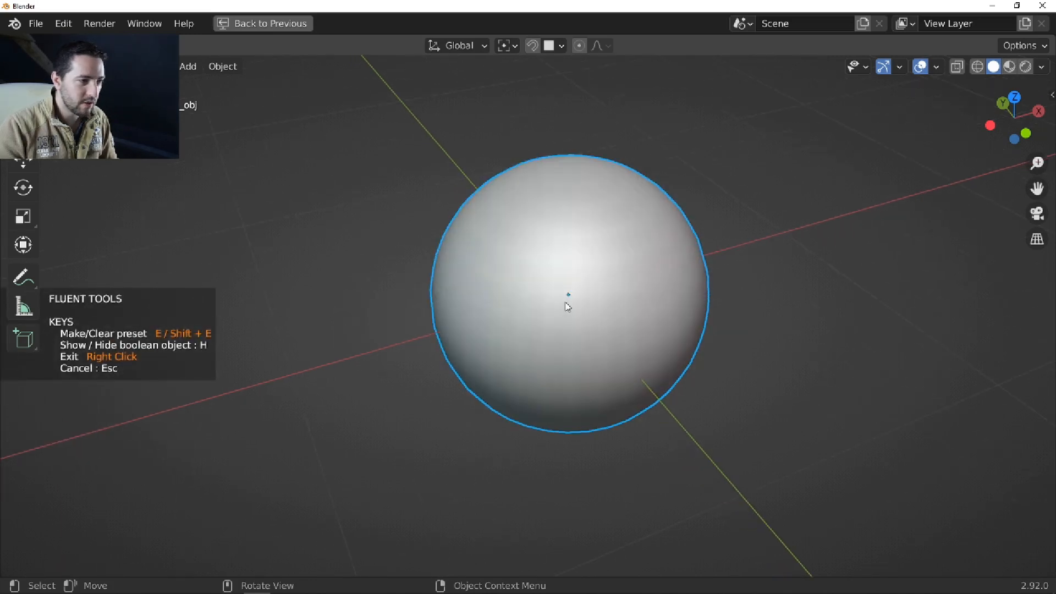
right_click(568, 298)
key(Delete)
Add a cube and cut a spherical recess into its side with Fluent.
key(shift+a)
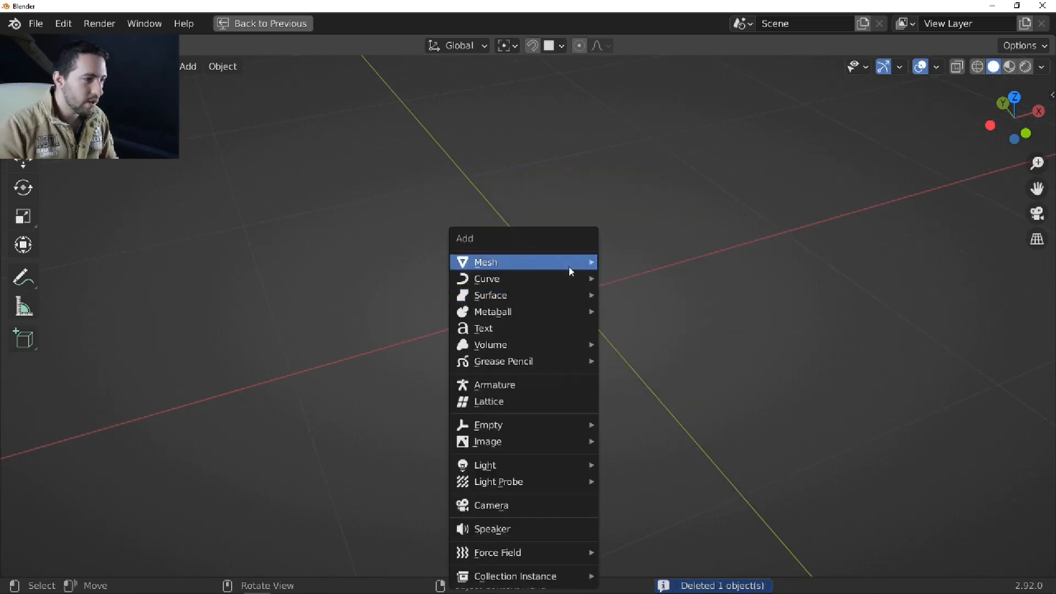
mouse_move(571, 265)
click(628, 307)
middle_drag(559, 288, 557, 248)
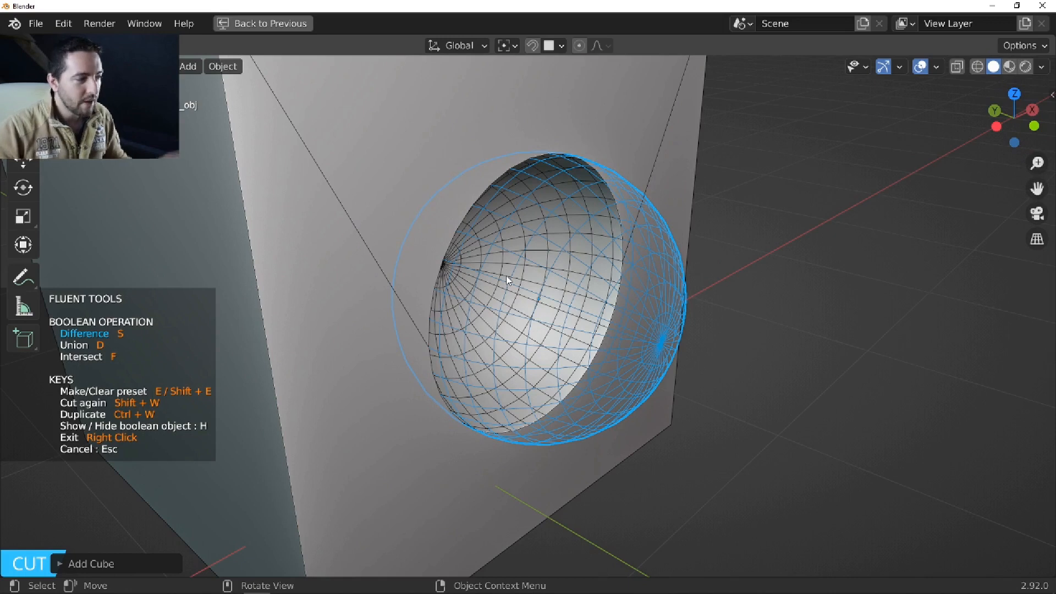
Adjust the spherical cutter's resolution to 15 steps.
click(563, 253)
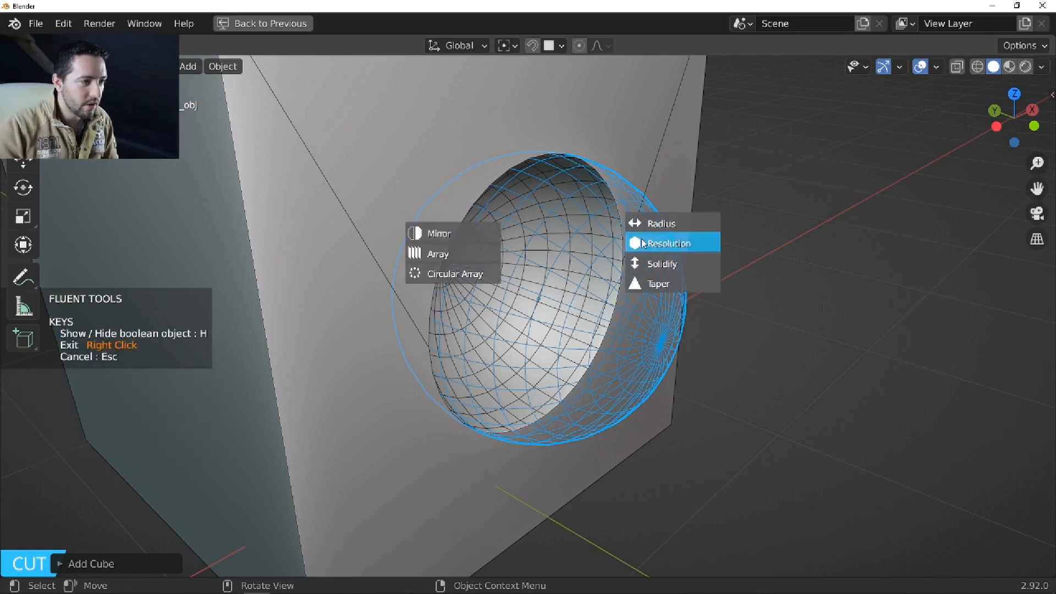
click(664, 250)
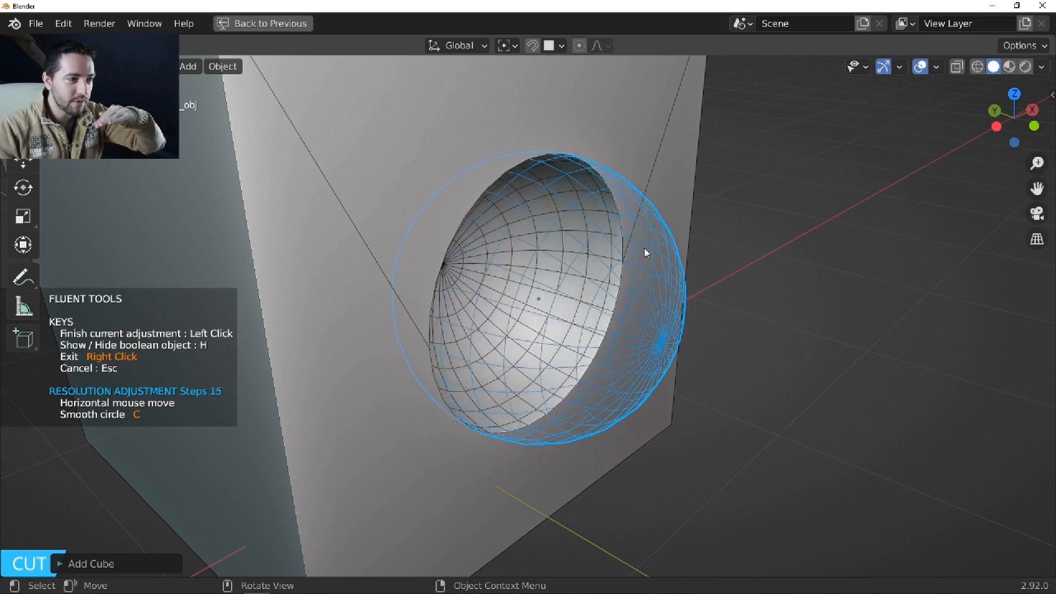
click(646, 252)
mouse_move(646, 252)
middle_down()
mouse_move(587, 238)
mouse_move(636, 252)
middle_up()
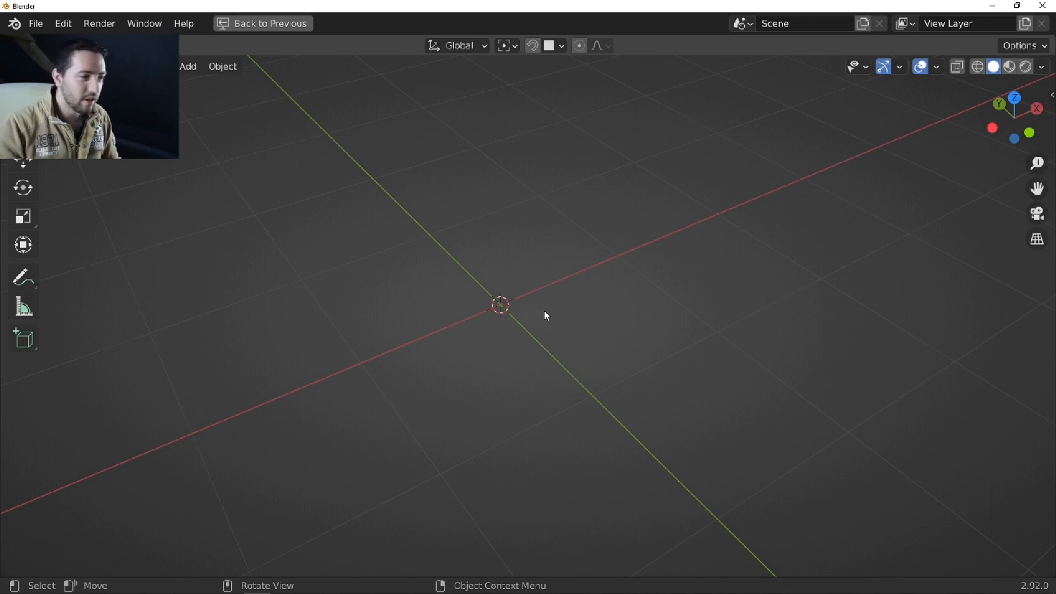
Add an F Cube from the Fluent primitives to the empty scene and exit its adjustment mode.
key(shift+a)
mouse_move(477, 269)
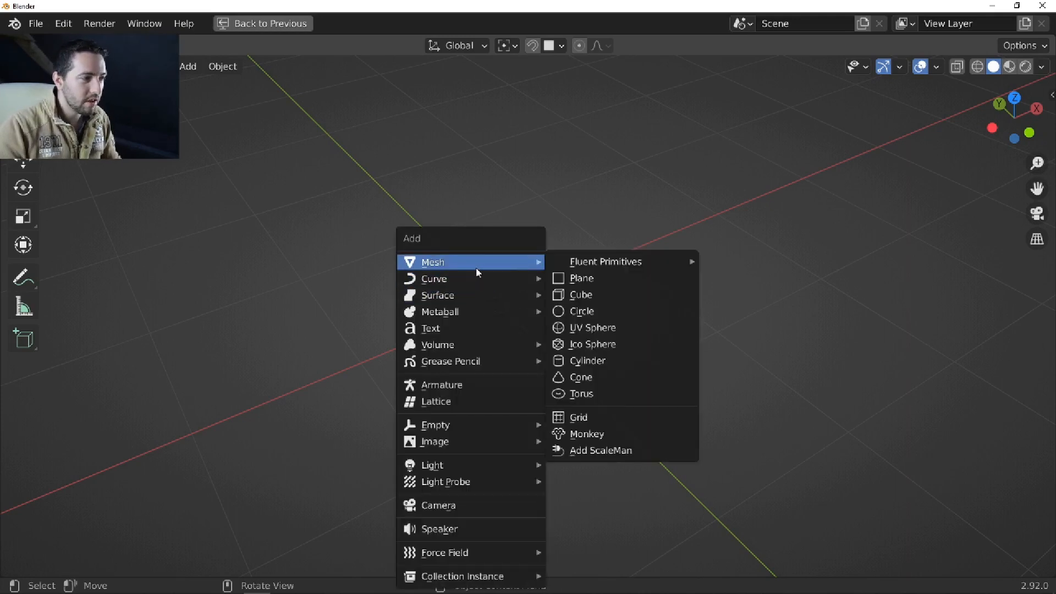
mouse_move(607, 267)
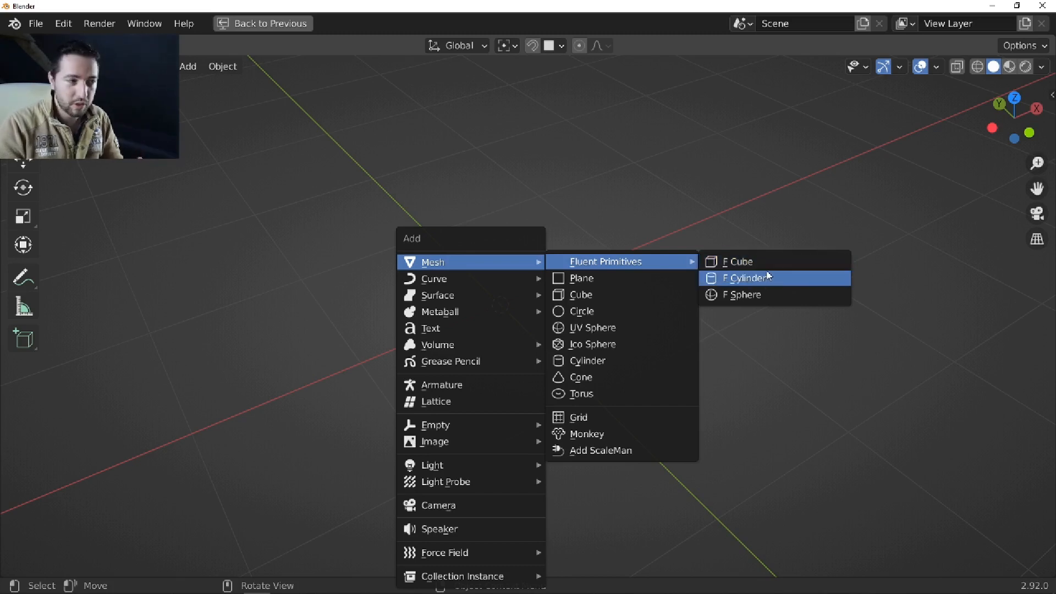
click(740, 262)
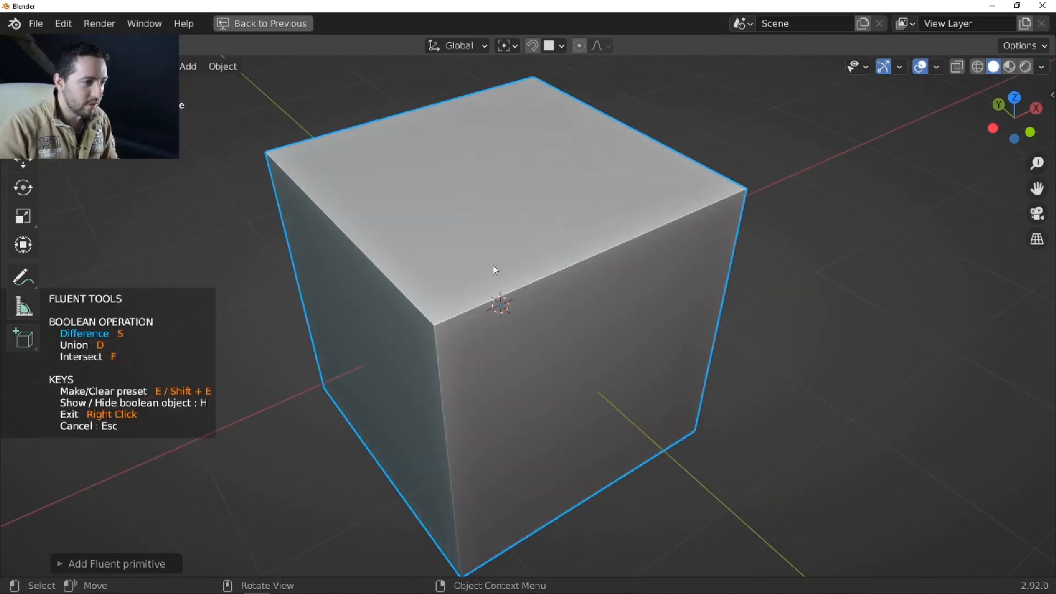
right_click(493, 266)
middle_drag(486, 319, 488, 288)
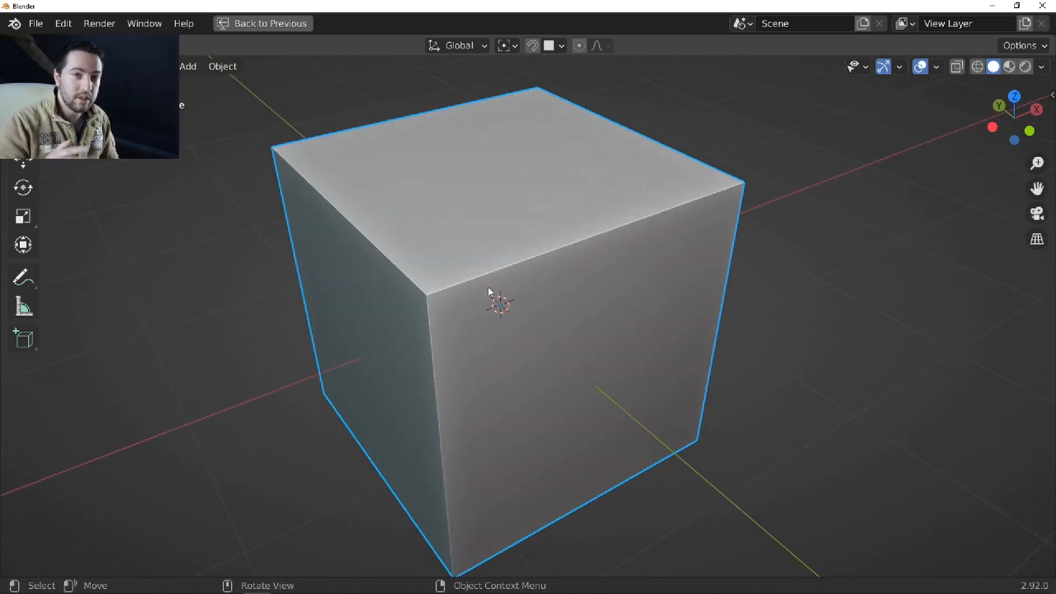
Place the 3D cursor near the upper corner of the cube's front face and add an F Sphere primitive there.
shift+middle_drag(457, 183, 460, 236)
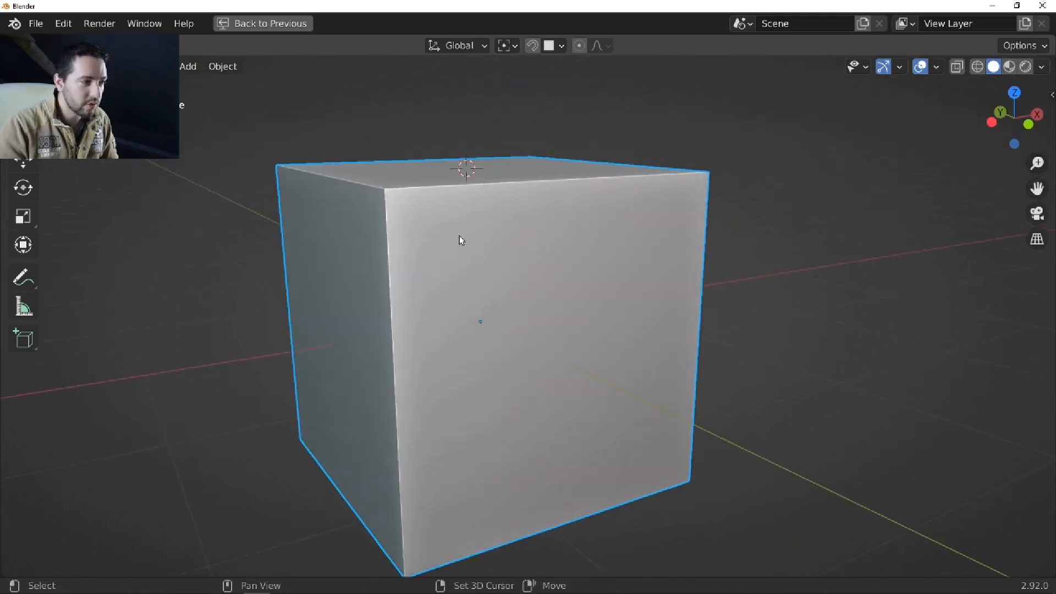
key(shift+a)
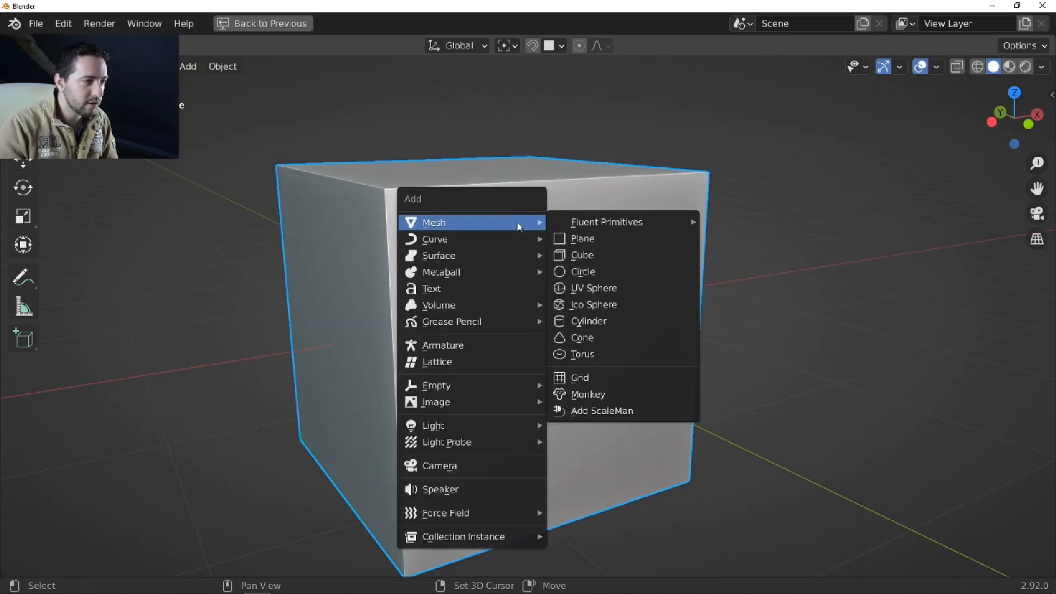
mouse_move(608, 222)
click(741, 255)
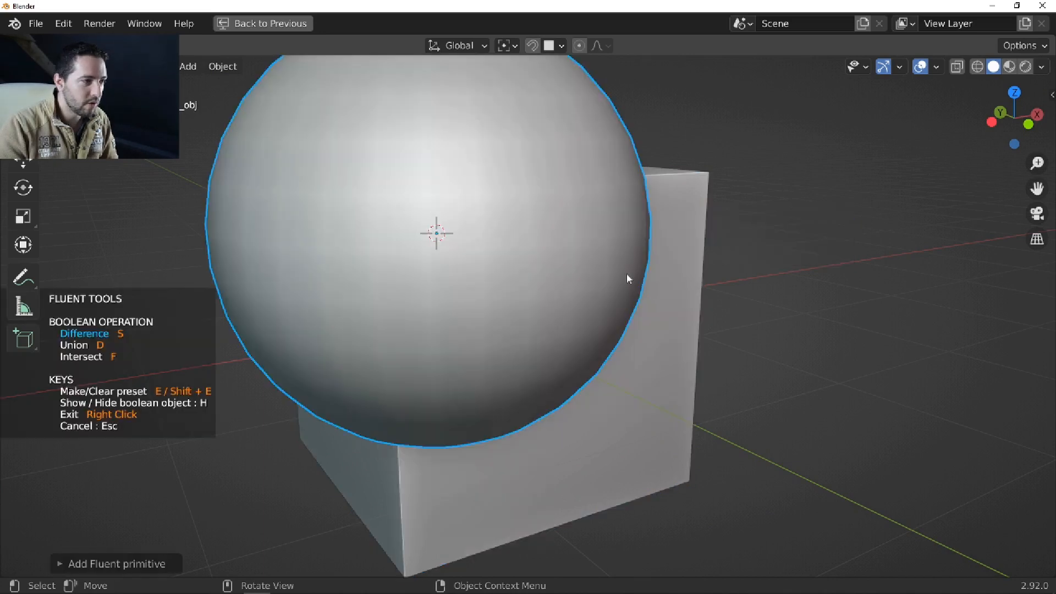
Reduce the Fluent sphere's radius to about 0.25.
click(653, 256)
click(777, 228)
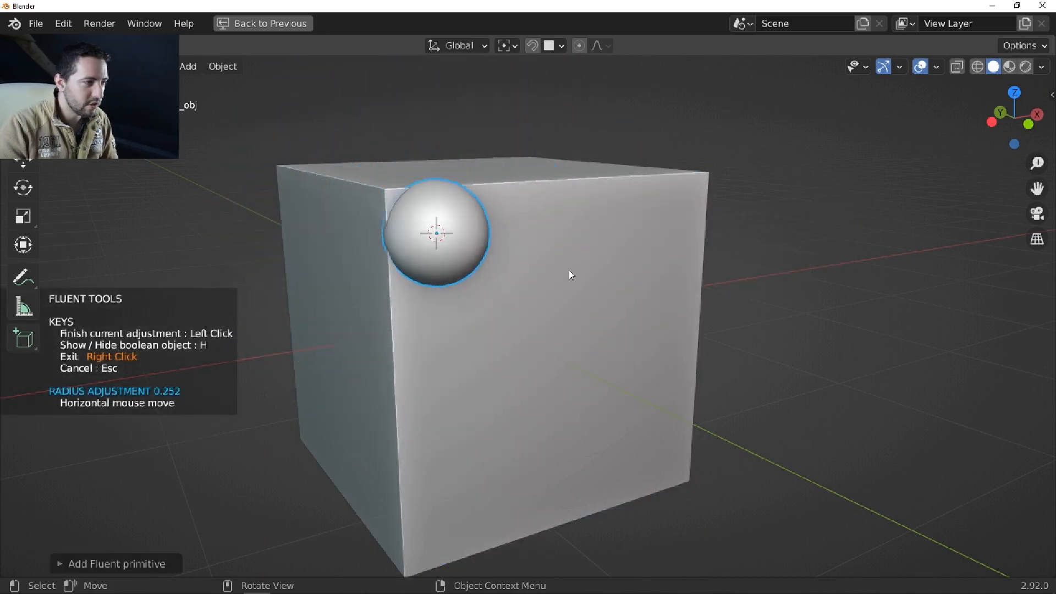
click(548, 275)
middle_drag(544, 272, 497, 246)
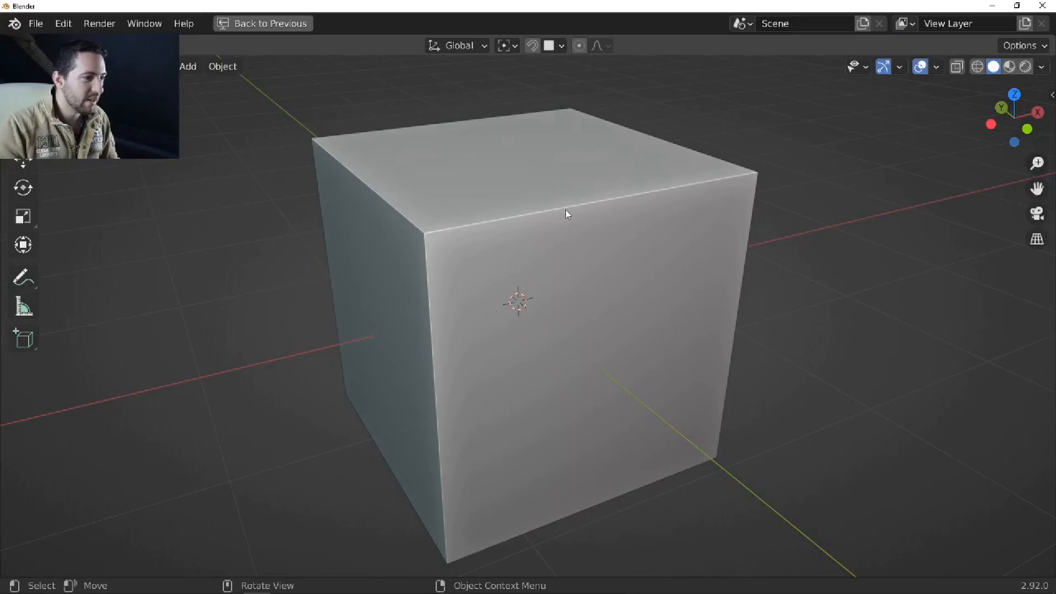
middle_drag(566, 210, 556, 229)
key(f)
mouse_move(655, 261)
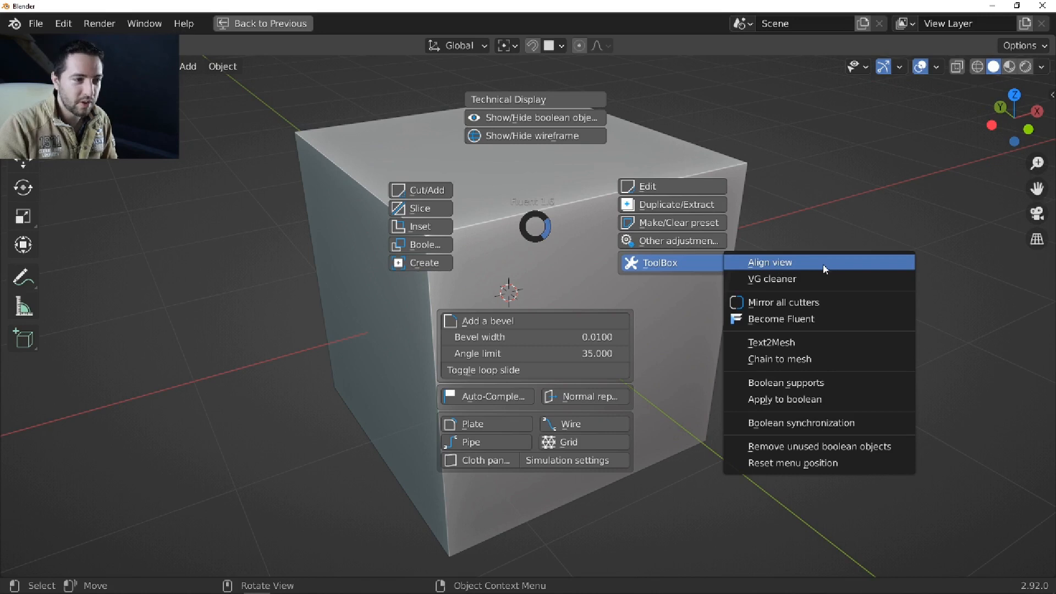
click(794, 264)
Select the cube and run Fluent's Align view, picking corner vertices of its top face to define the alignment.
click(468, 238)
shift+middle_drag(478, 221, 495, 236)
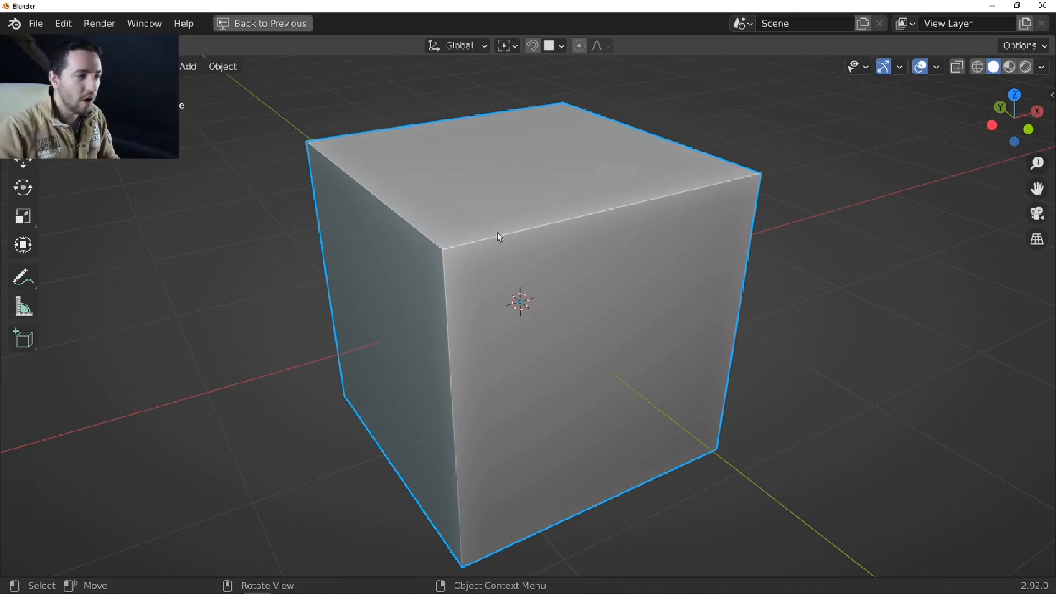
key(f)
click(627, 246)
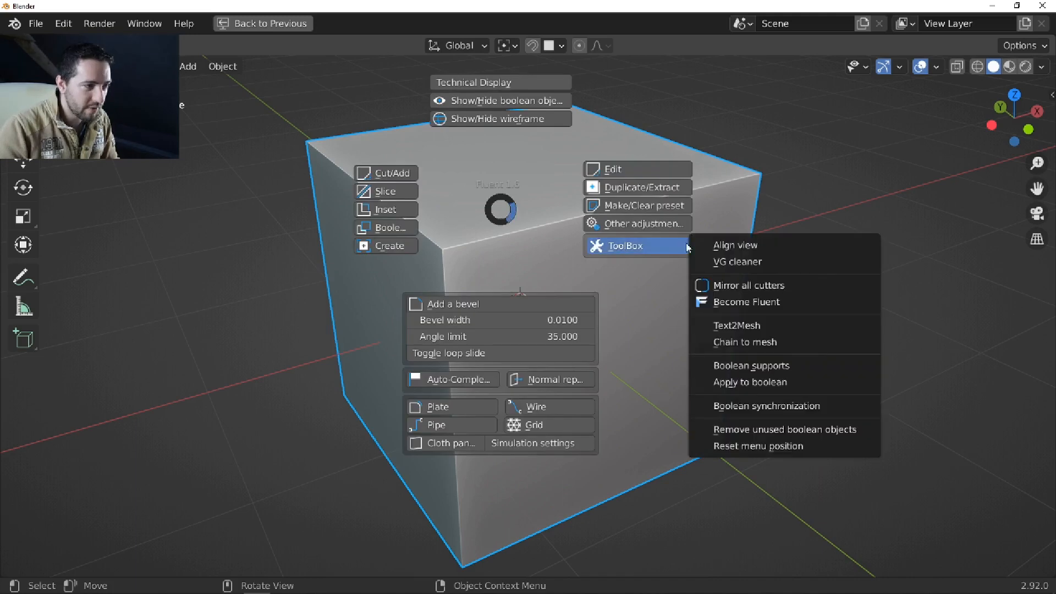
click(788, 246)
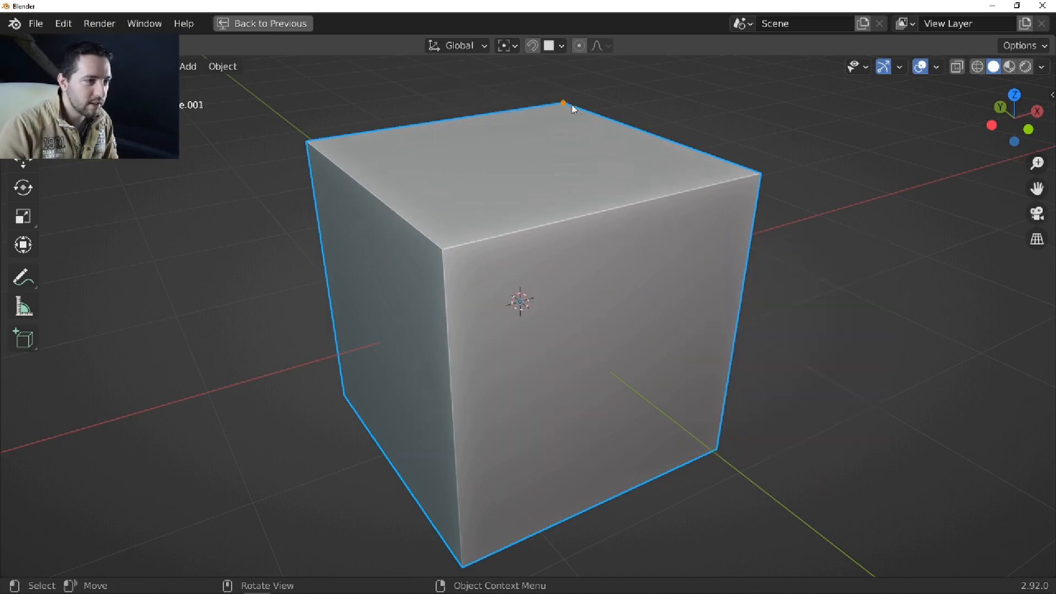
click(444, 251)
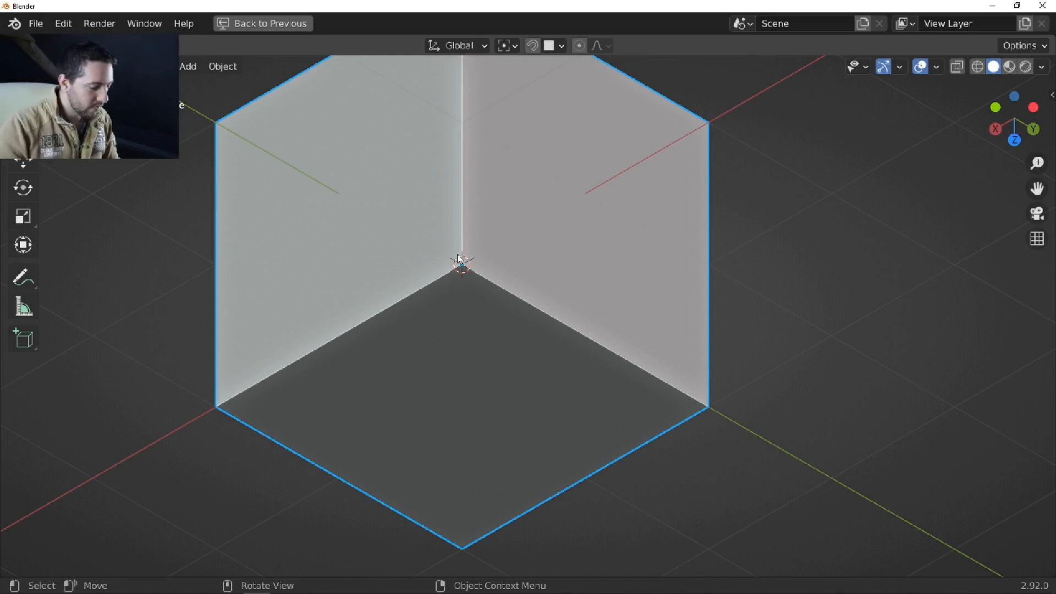
Cut off the cube's corner that faces the aligned view with a rectangular Fluent cut using the Difference operation.
key(f)
click(350, 220)
click(368, 179)
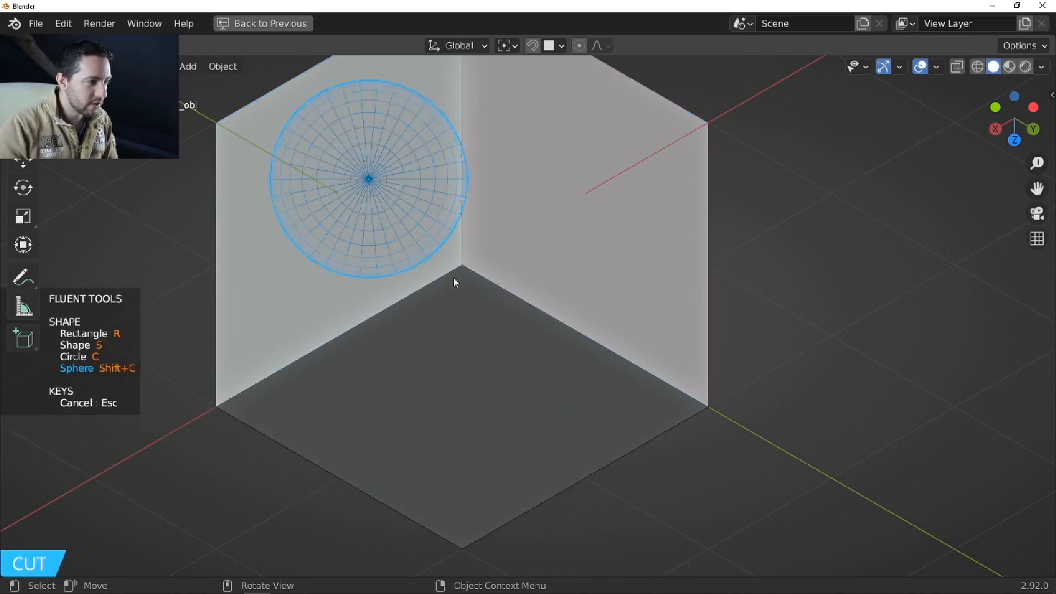
key(r)
drag(360, 176, 573, 367)
click(523, 355)
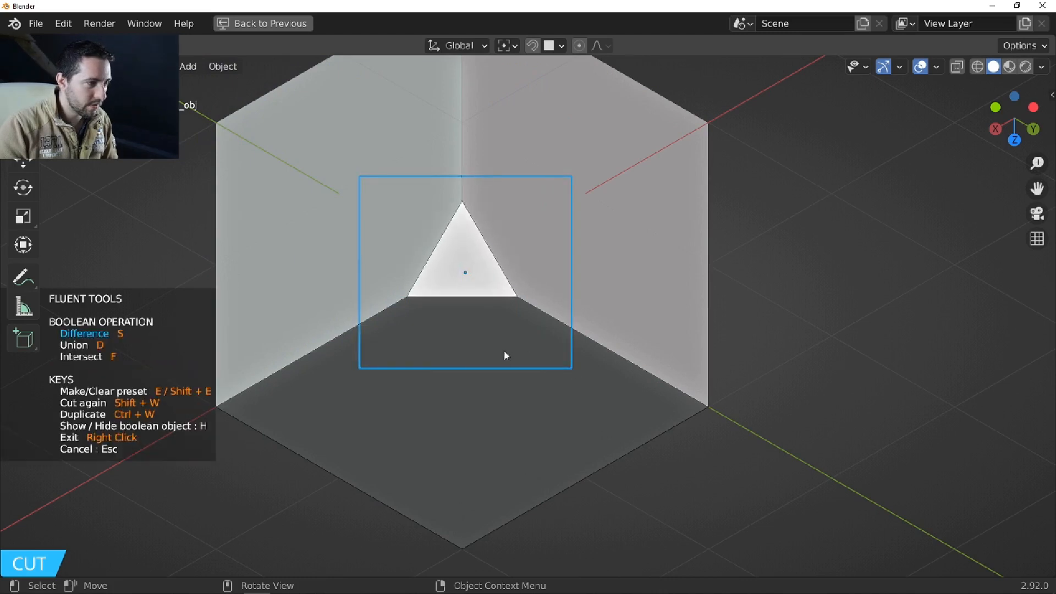
middle_drag(330, 401, 502, 277)
scroll(504, 276, up, 2)
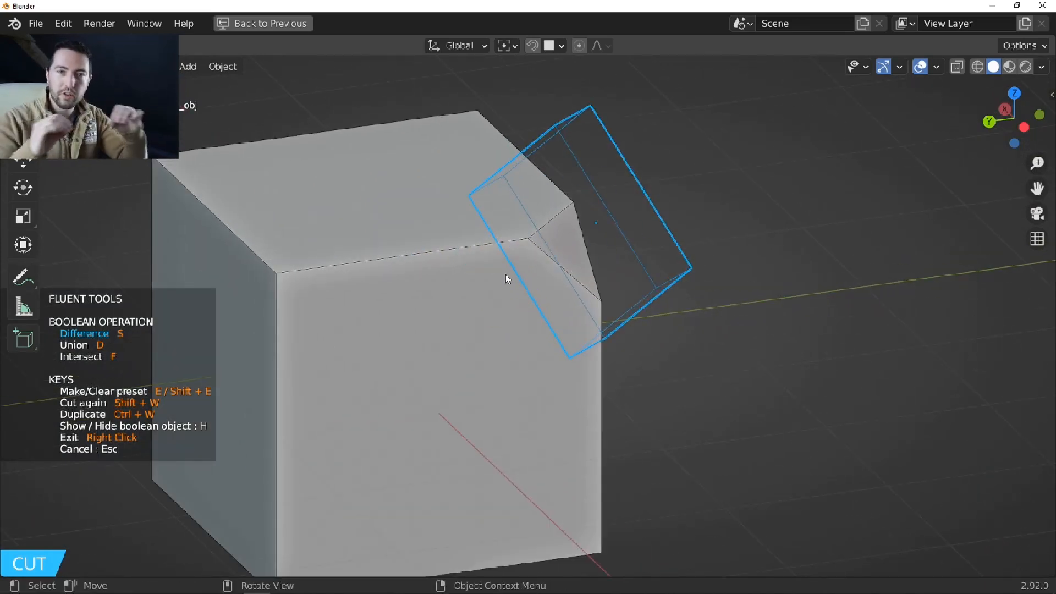
shift+middle_drag(512, 272, 573, 242)
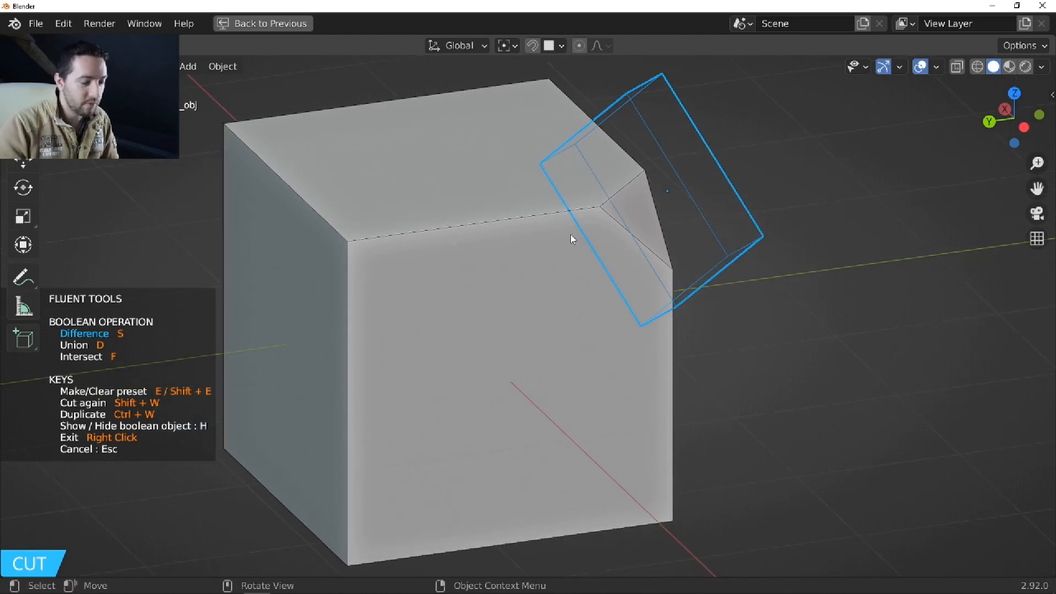
scroll(571, 234, down, 3)
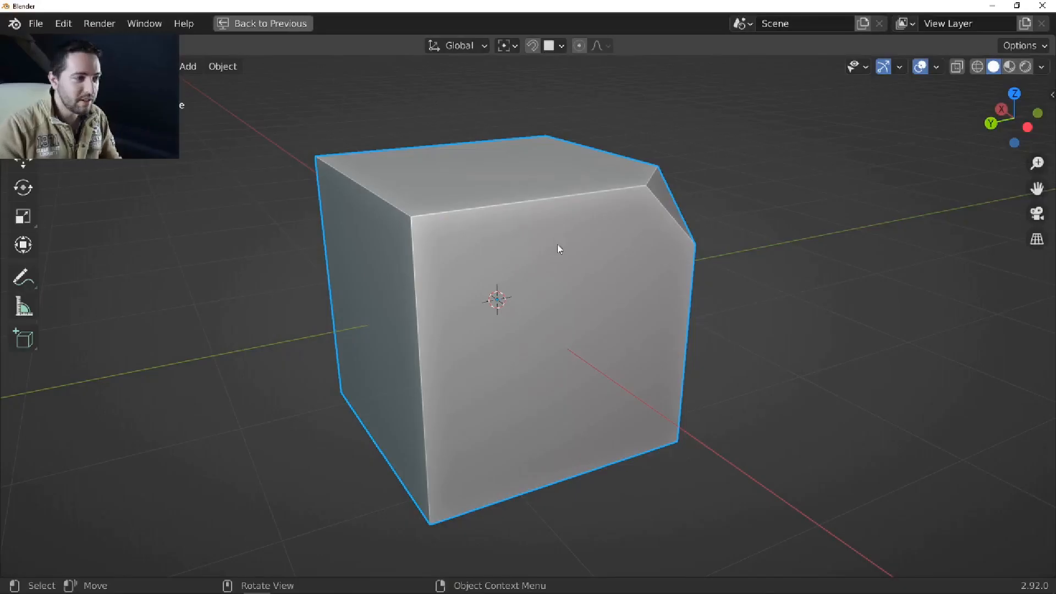
middle_drag(558, 244, 546, 242)
key(f)
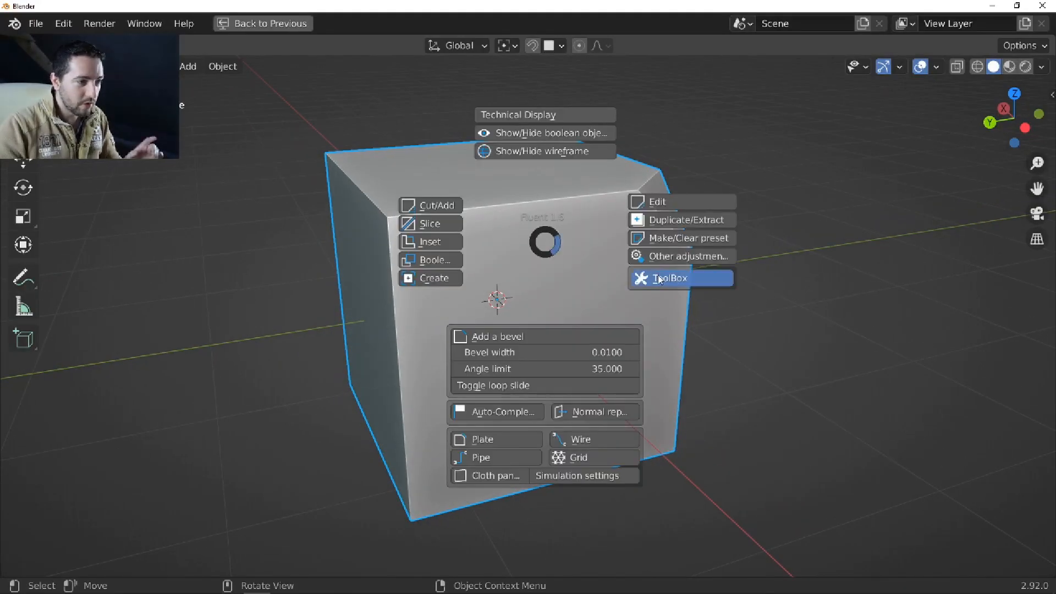
click(682, 277)
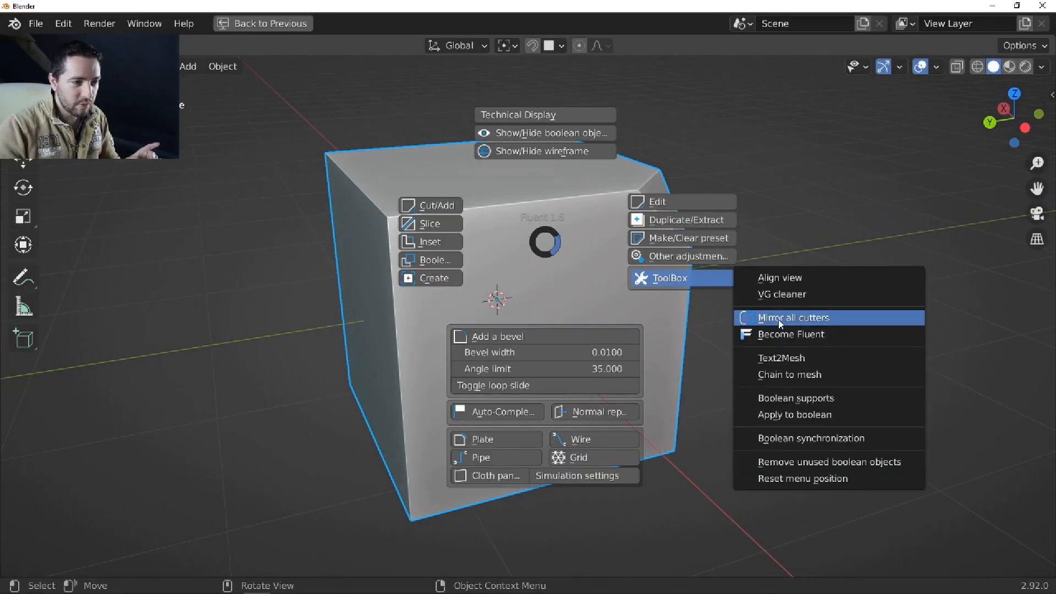
right_click(572, 281)
Cut a rectangular notch about 0.20 deep into the cube's front face across the vertical edge below the cut-off corner.
middle_drag(572, 281, 587, 245)
scroll(601, 219, up, 2)
key(f)
click(625, 273)
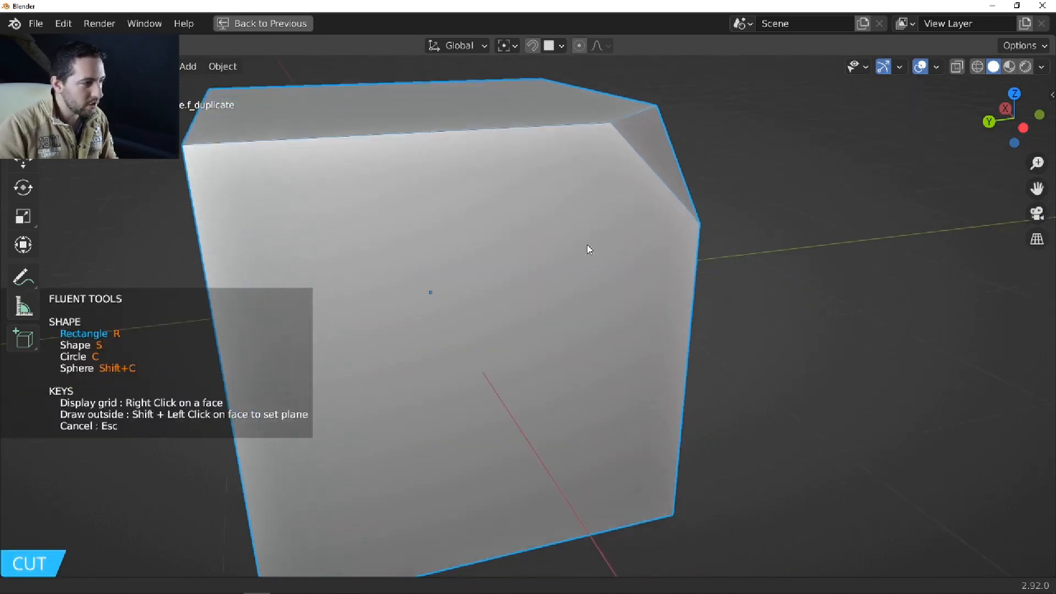
drag(628, 233, 728, 355)
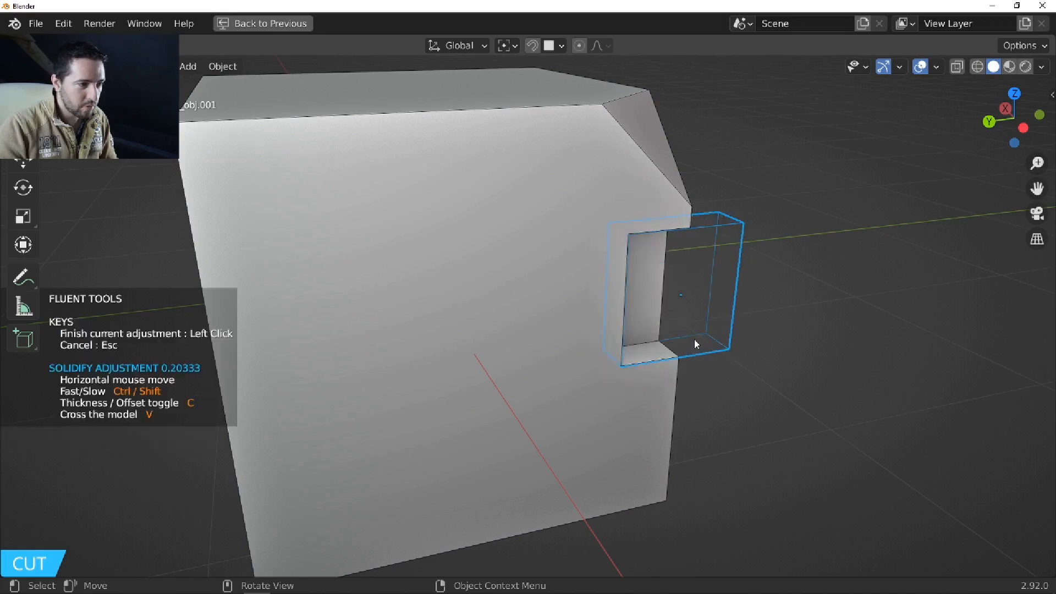
click(696, 345)
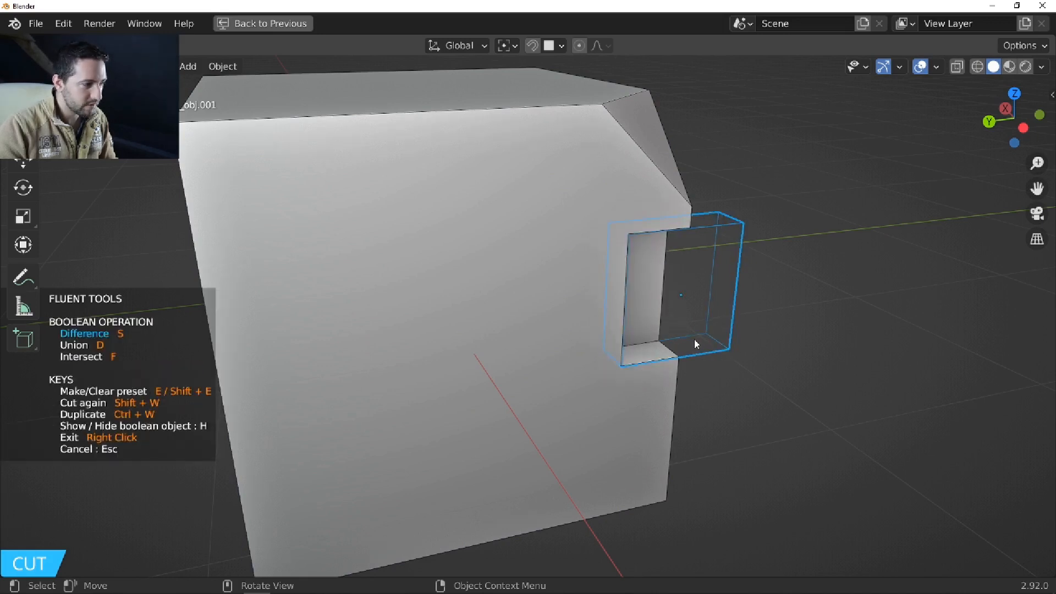
Repeat the cut twice on the front face: a wide notch at its upper edge and a small pocket beside the cut-off corner.
key(shift+w)
drag(550, 137, 421, 88)
click(399, 88)
key(shift+w)
drag(579, 152, 608, 227)
click(608, 227)
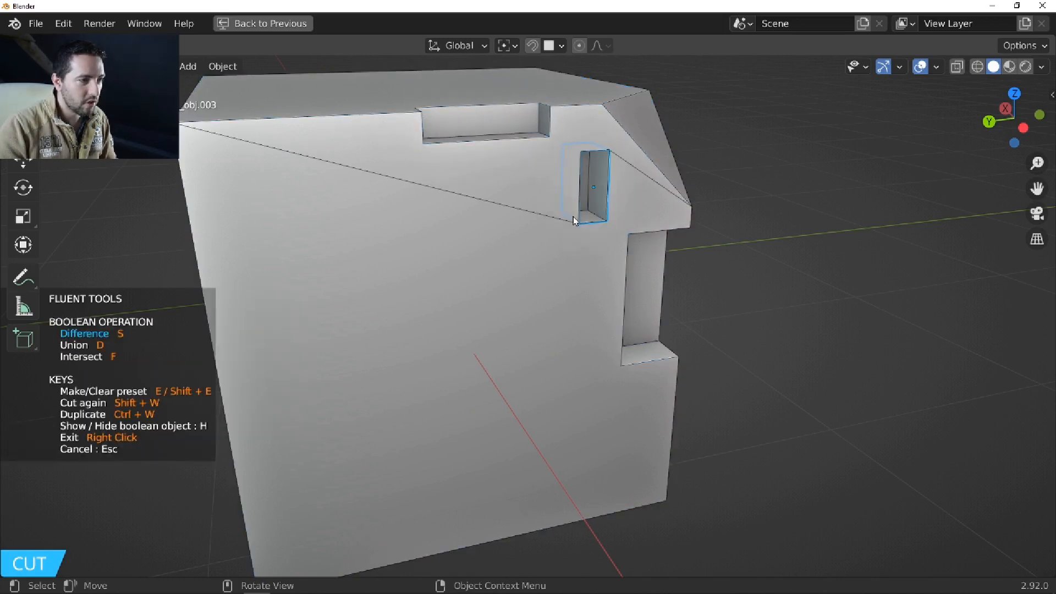
Repeat the cut with a small rectangle overlapping the inner lower corner of the side notch and exit the Cut tool.
key(shift+w)
drag(590, 322, 634, 385)
click(576, 333)
middle_drag(576, 333, 530, 329)
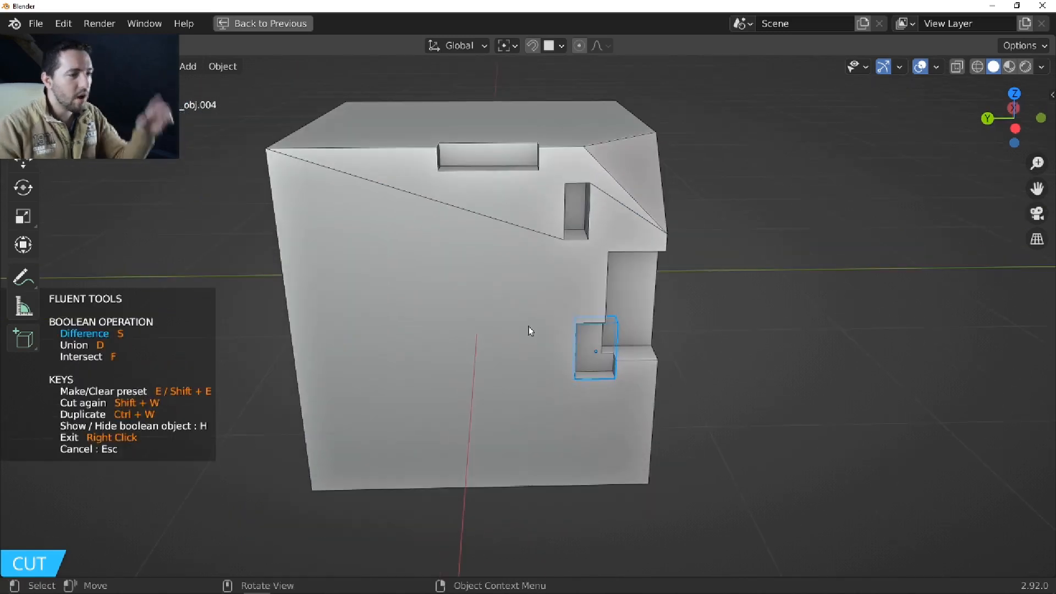
right_click(542, 299)
middle_drag(539, 296, 566, 309)
Run Mirror all cutters on the cube and mirror its cuts along the Y and Z axes.
key(shift+f)
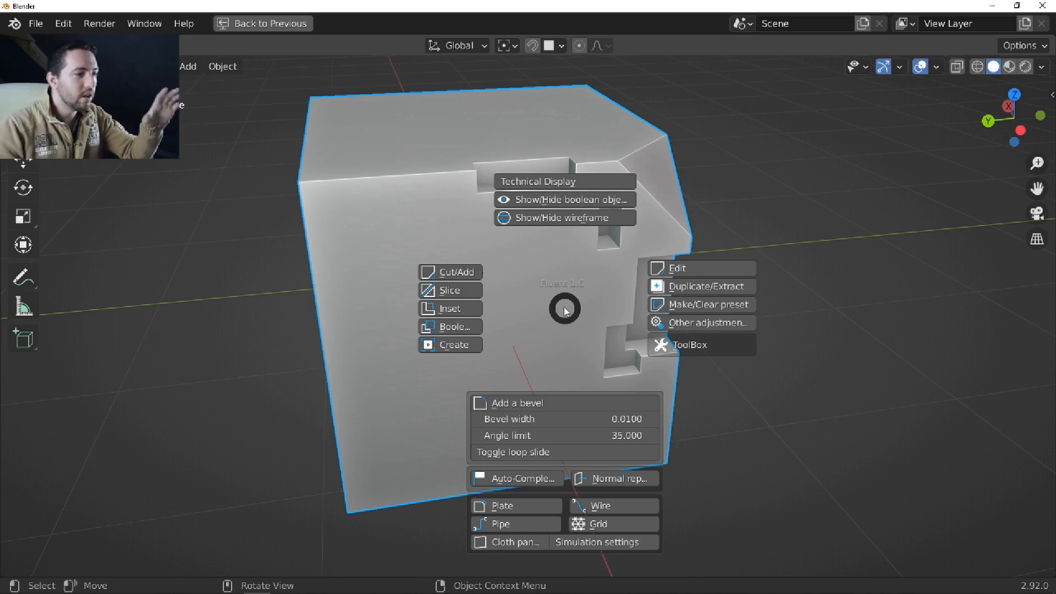
click(691, 345)
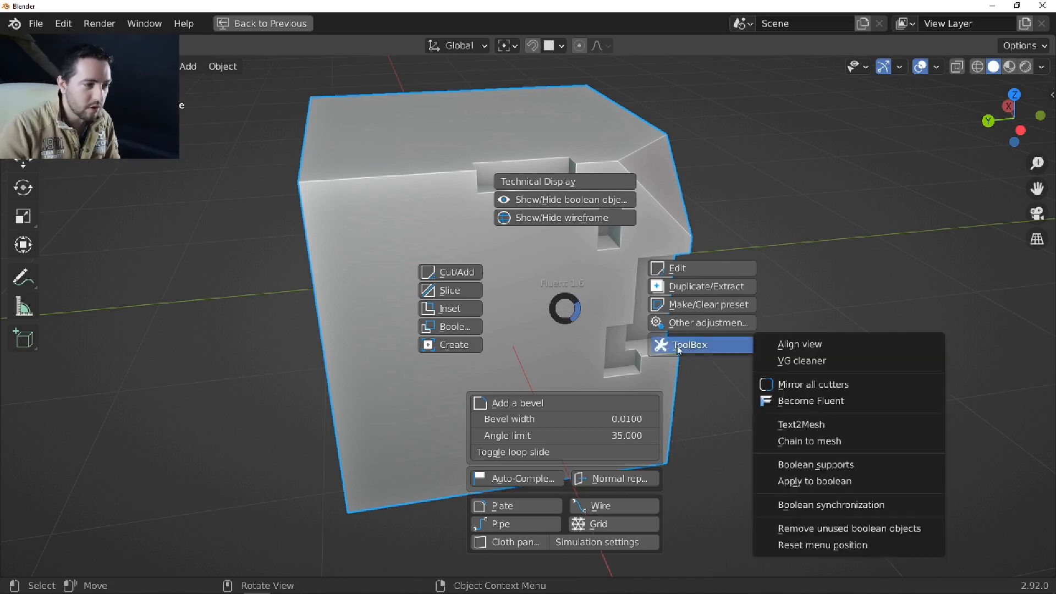
click(823, 386)
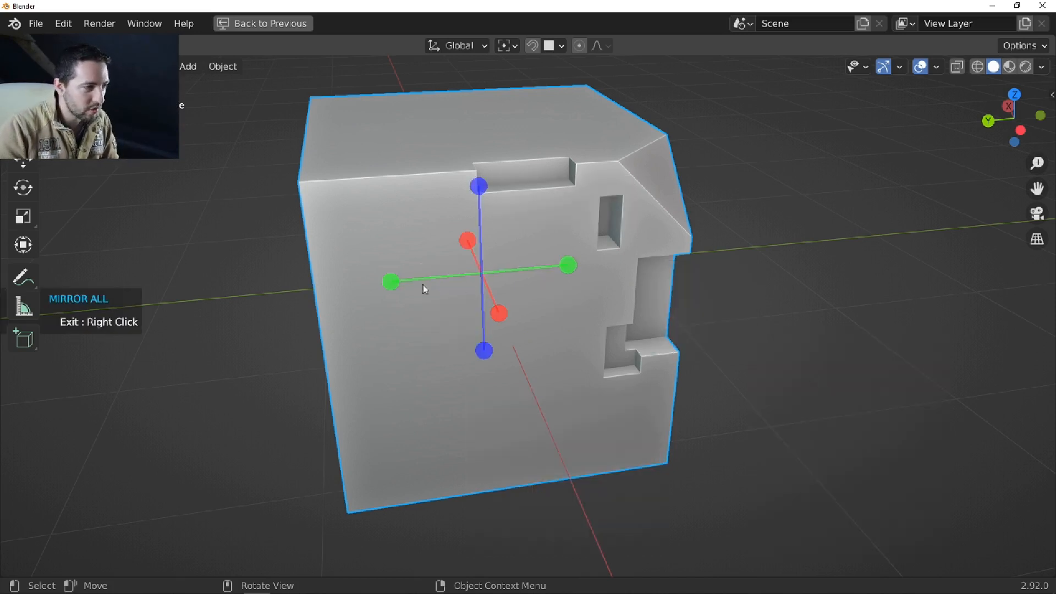
click(395, 282)
click(484, 350)
middle_drag(532, 340, 553, 326)
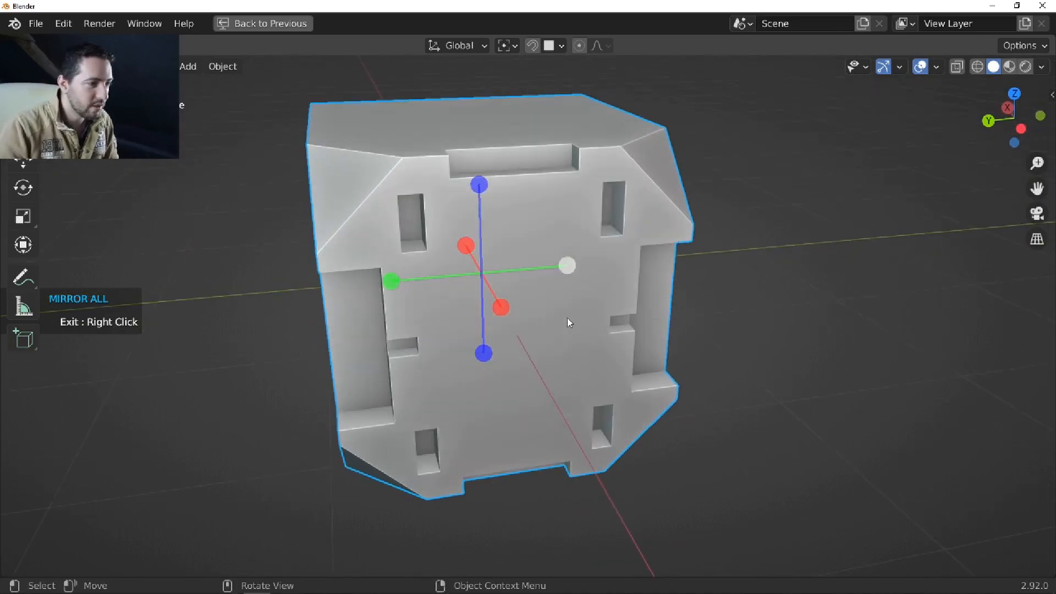
click(570, 268)
middle_drag(580, 229, 586, 238)
Edit the cutter of the small pocket near the upper corner and toggle its individual mirror along the Y axis.
click(546, 139)
click(624, 225)
key(f)
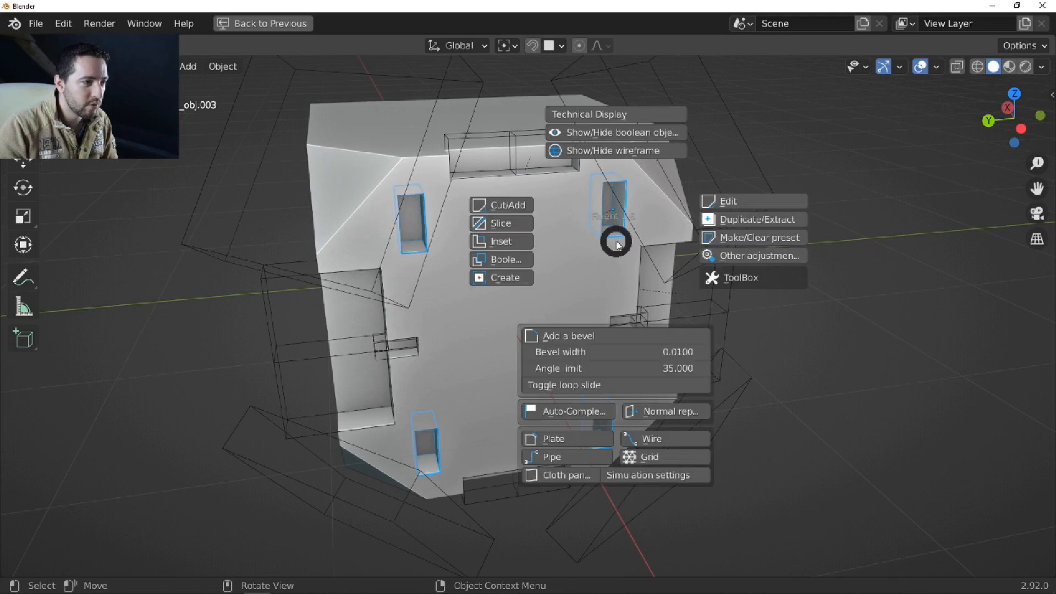
click(725, 201)
click(513, 229)
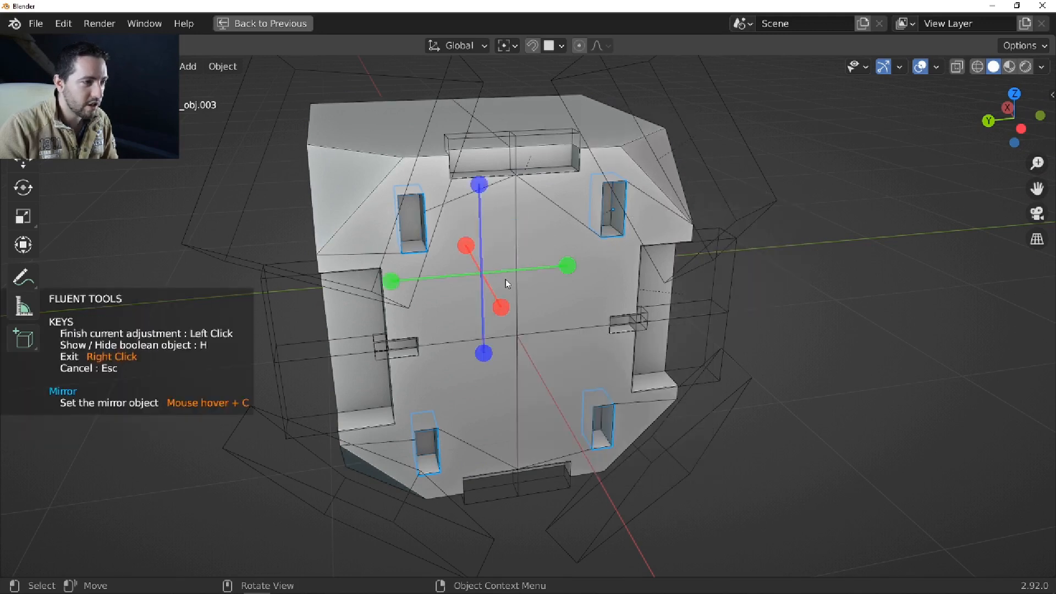
click(391, 281)
right_click(533, 340)
middle_drag(532, 340, 549, 324)
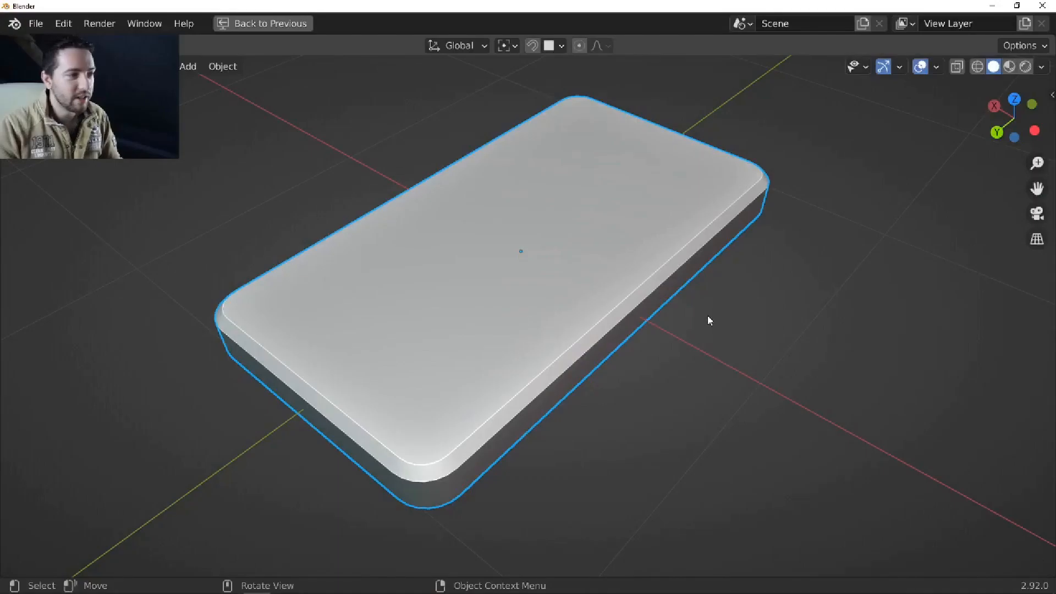
Cut a rectangular pocket in the middle of the plate's top face, drawing it from the face centre on the snapping grid.
middle_drag(707, 318, 542, 252)
key(alt+c)
right_click(537, 274)
click(544, 243)
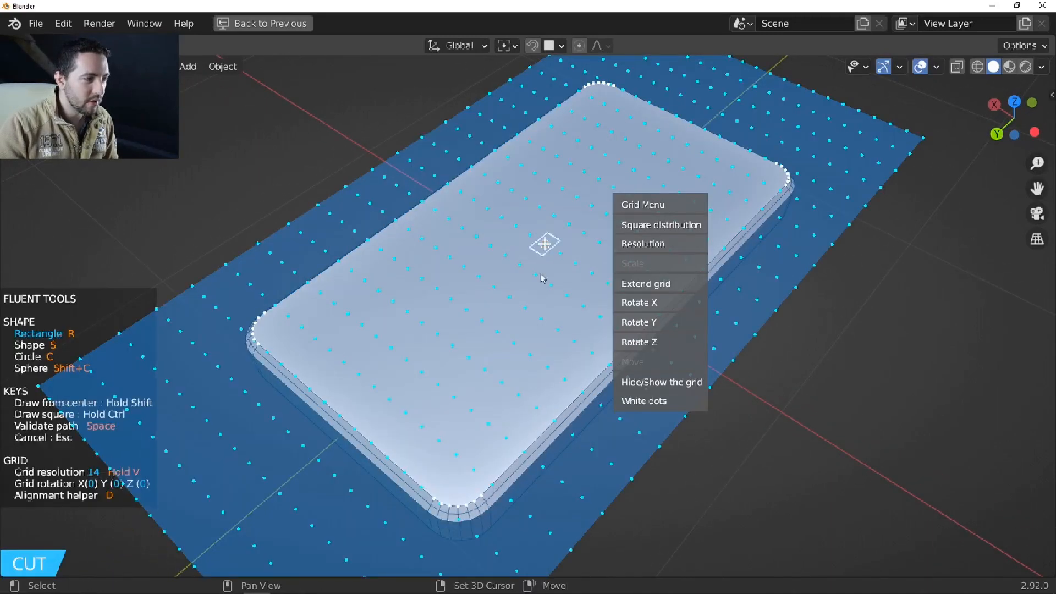
click(541, 318)
click(529, 275)
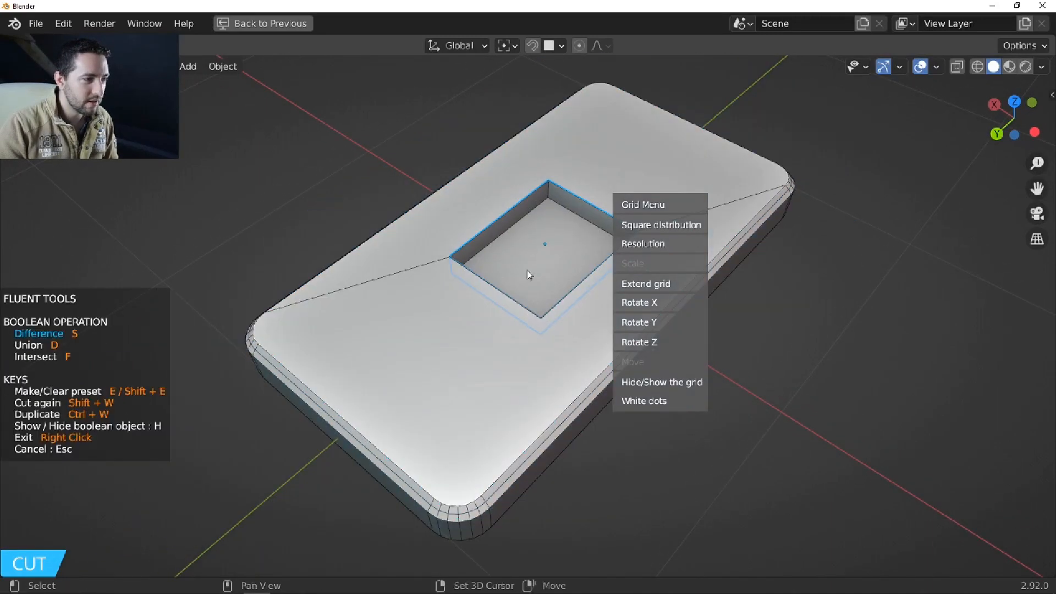
shift+middle_drag(527, 271, 464, 279)
right_click(455, 281)
Show the plate's wireframe with Fluent and inspect the edges running from the pocket to the rounded corners.
key(f)
click(457, 190)
middle_drag(450, 233, 469, 255)
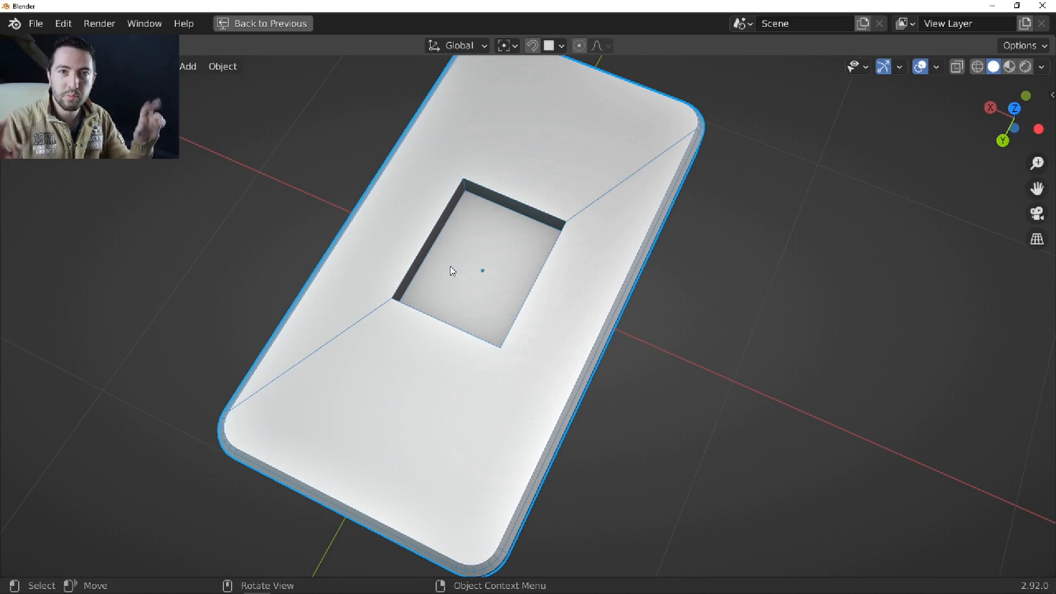
middle_drag(451, 269, 444, 276)
middle_drag(413, 253, 384, 276)
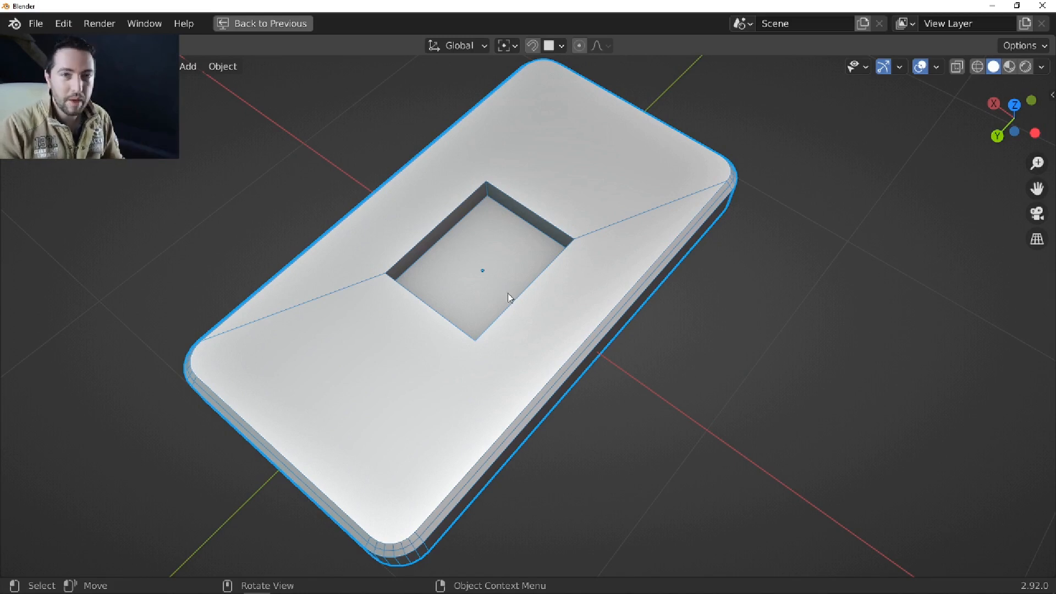
mouse_move(513, 298)
middle_down()
mouse_move(528, 284)
mouse_move(514, 285)
middle_up()
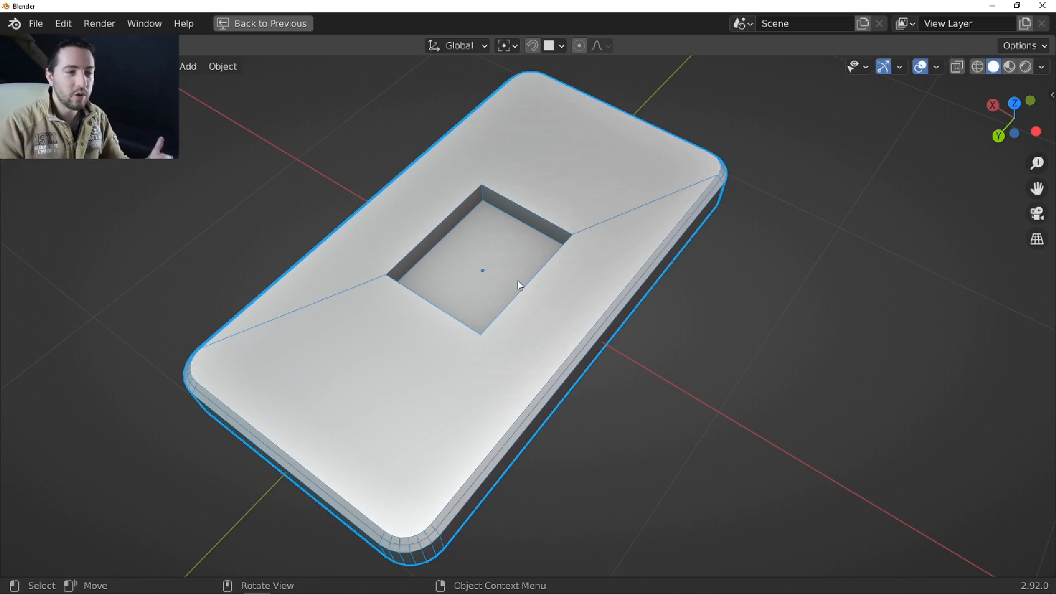
Add a centred lengthwise loop cut to the plate's base mesh in Edit Mode and return to Object Mode.
key(Tab)
key(ctrl+r)
click(630, 149)
right_click(632, 147)
middle_drag(563, 191, 577, 195)
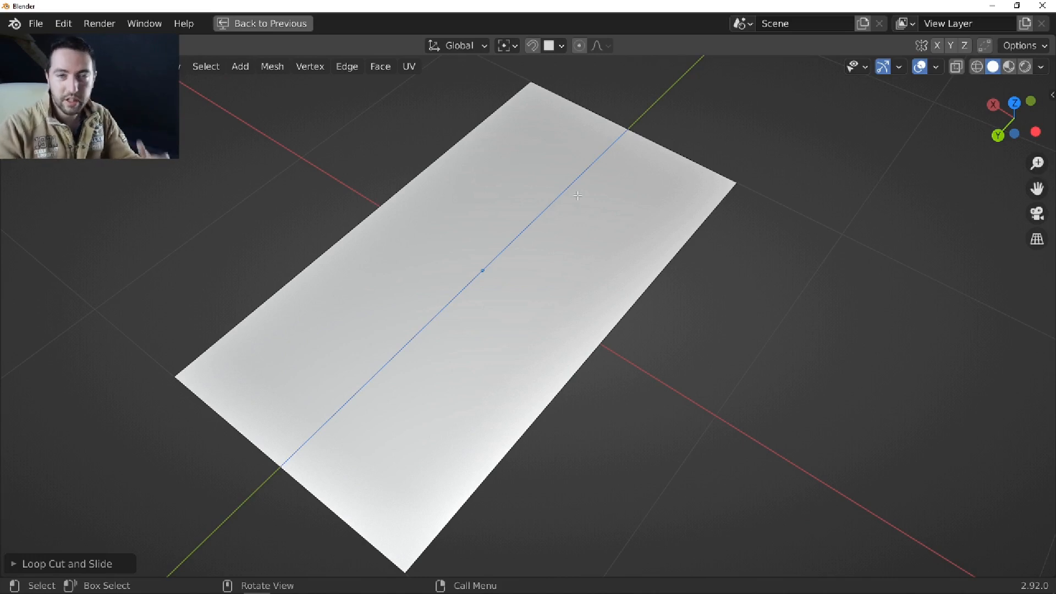
middle_drag(578, 195, 569, 209)
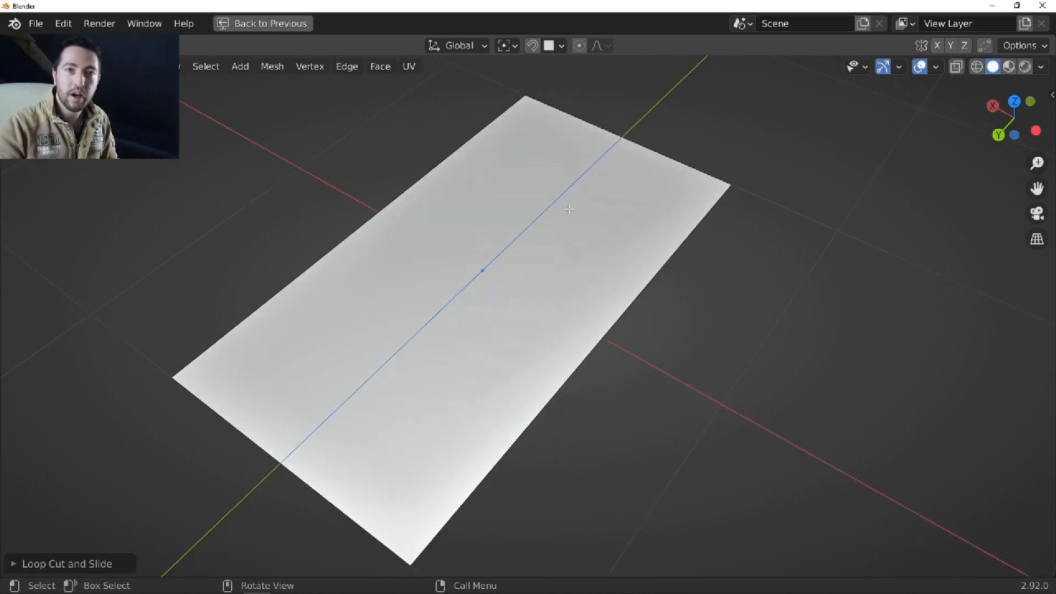
key(shift+f)
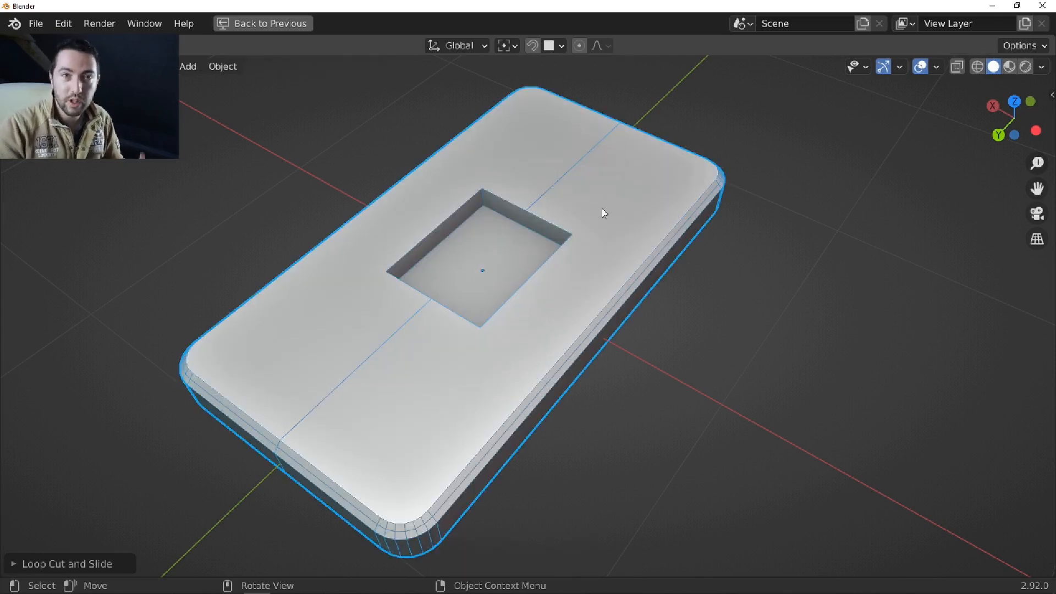
scroll(626, 239, up, 3)
right_click(613, 218)
click(613, 218)
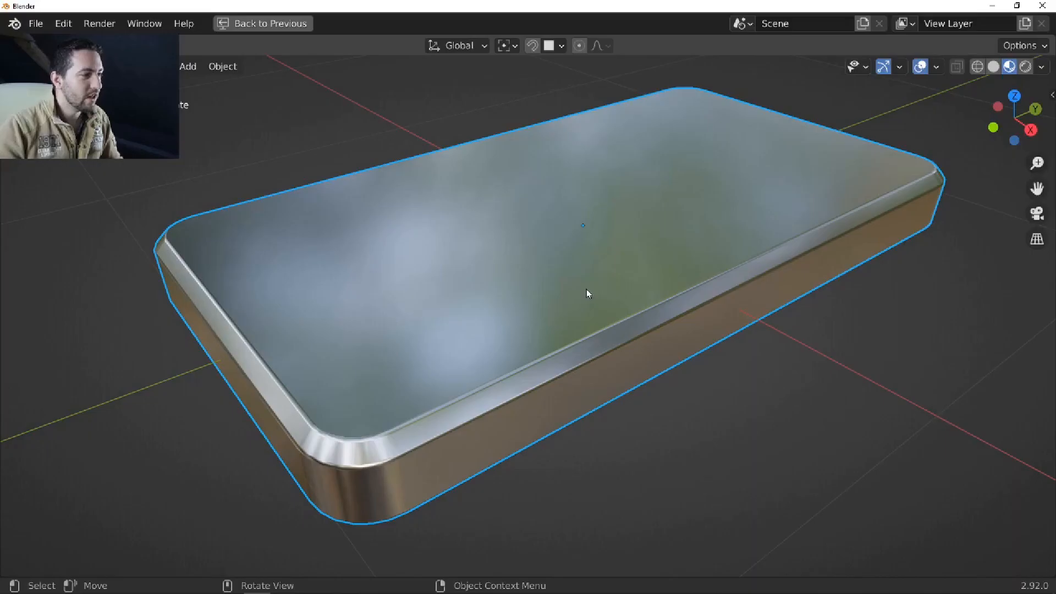
Start a Fluent slice on the plate and draw a rectangular cutter over its near corner, deep enough to pass through the plate.
middle_drag(533, 297, 523, 291)
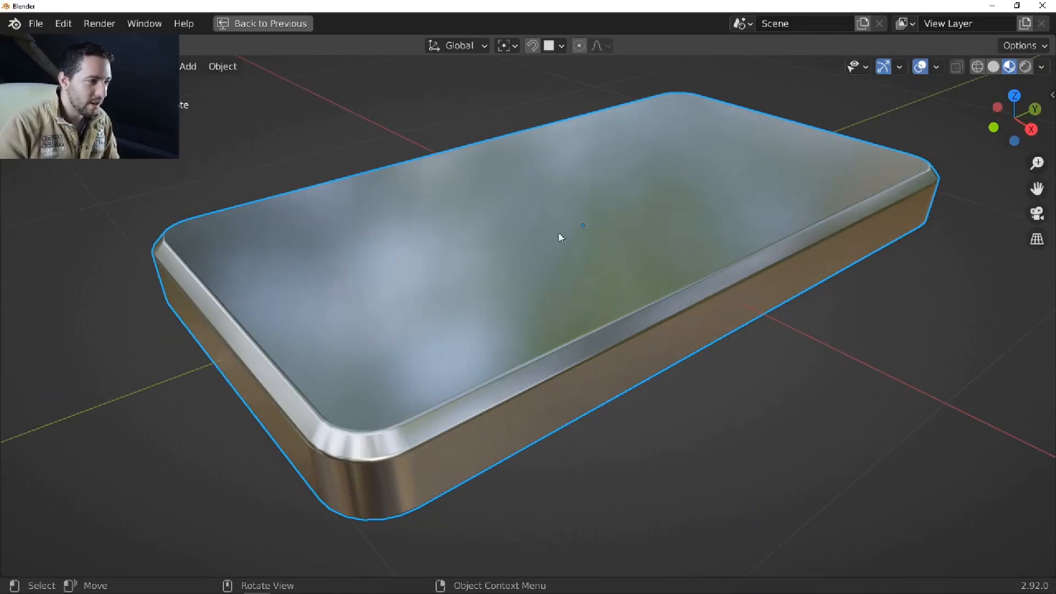
scroll(559, 237, down, 1)
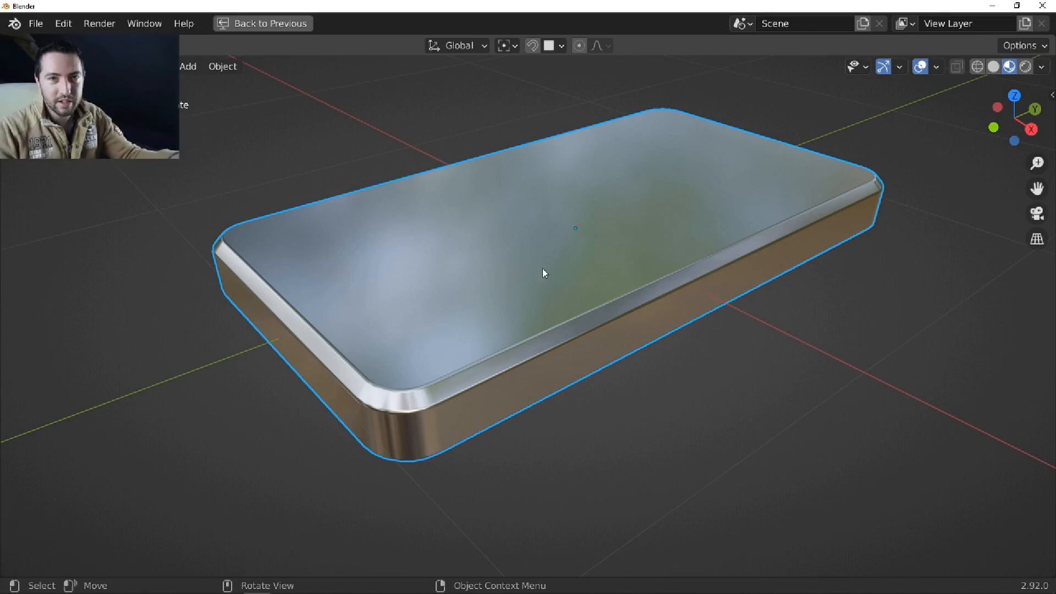
middle_drag(522, 250, 526, 249)
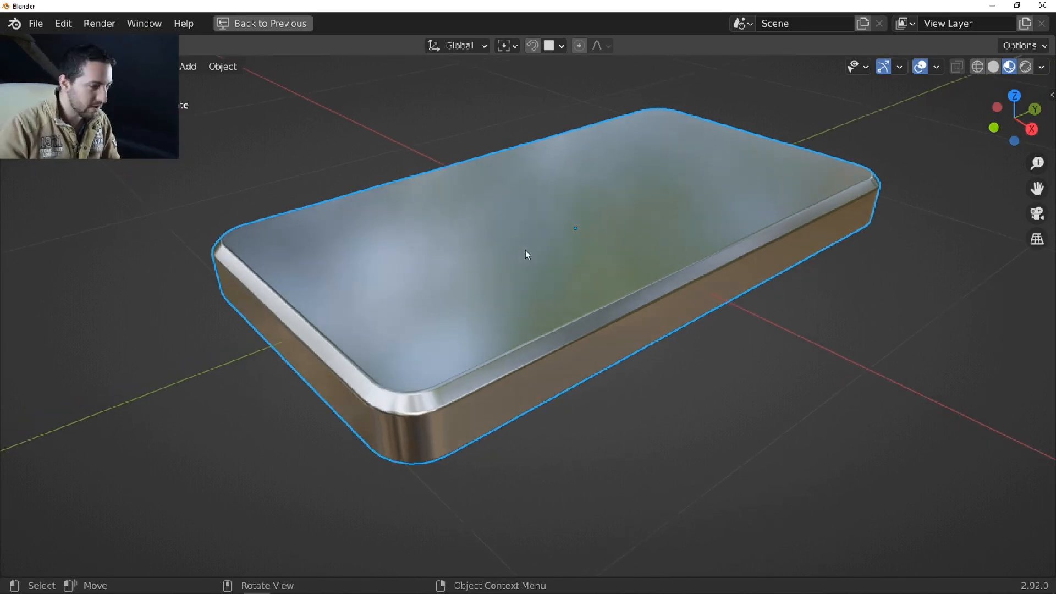
key(f)
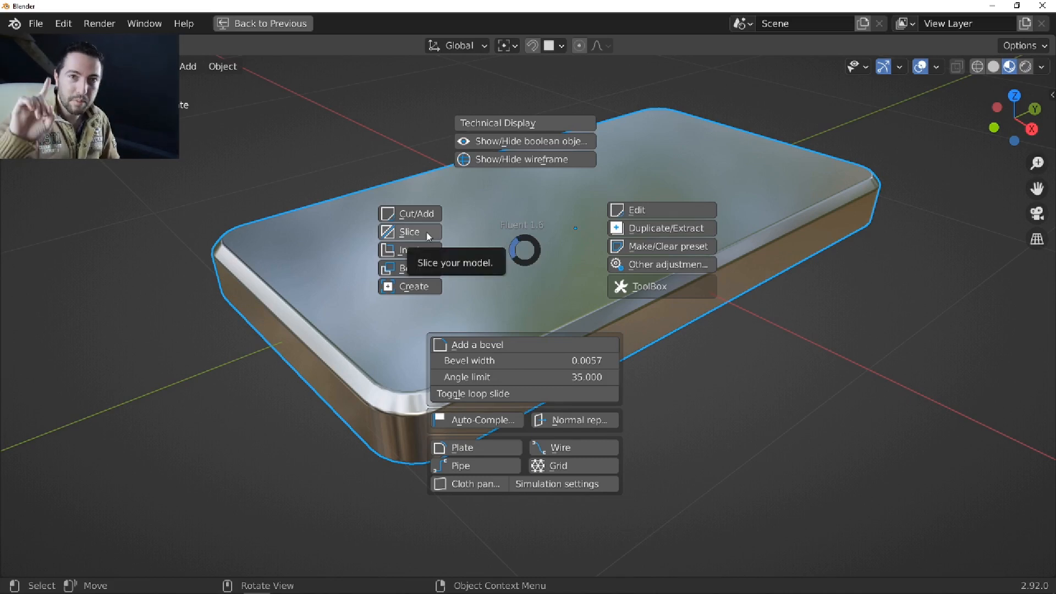
key(shift)
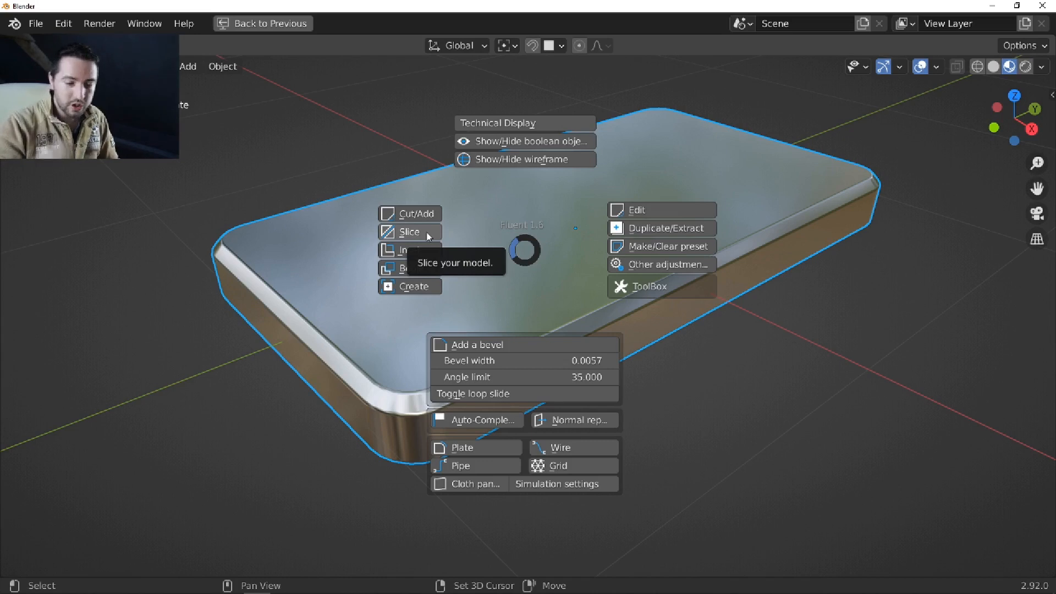
shift+click(427, 236)
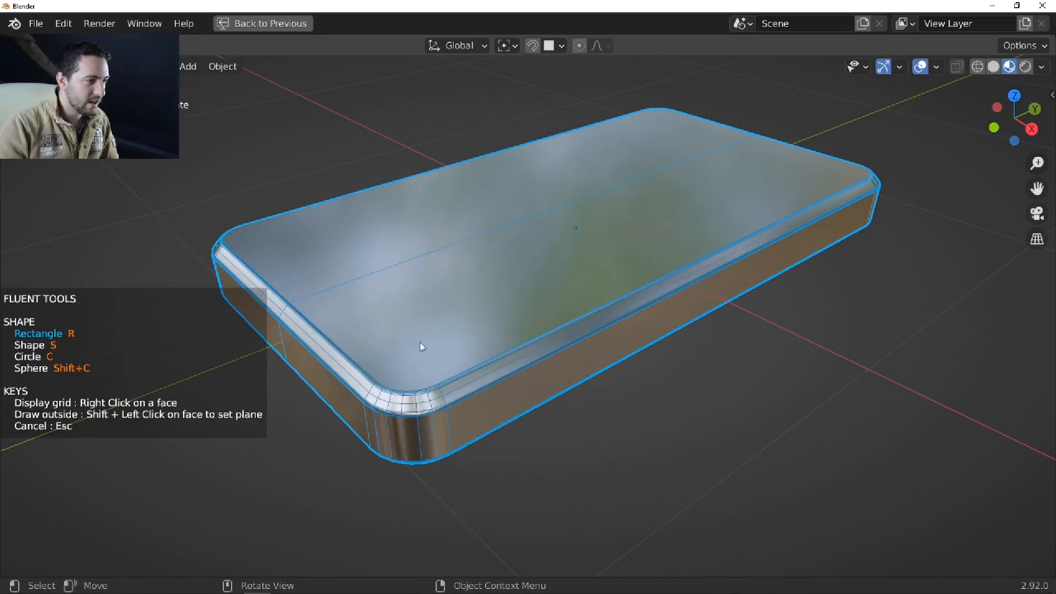
click(424, 306)
click(394, 495)
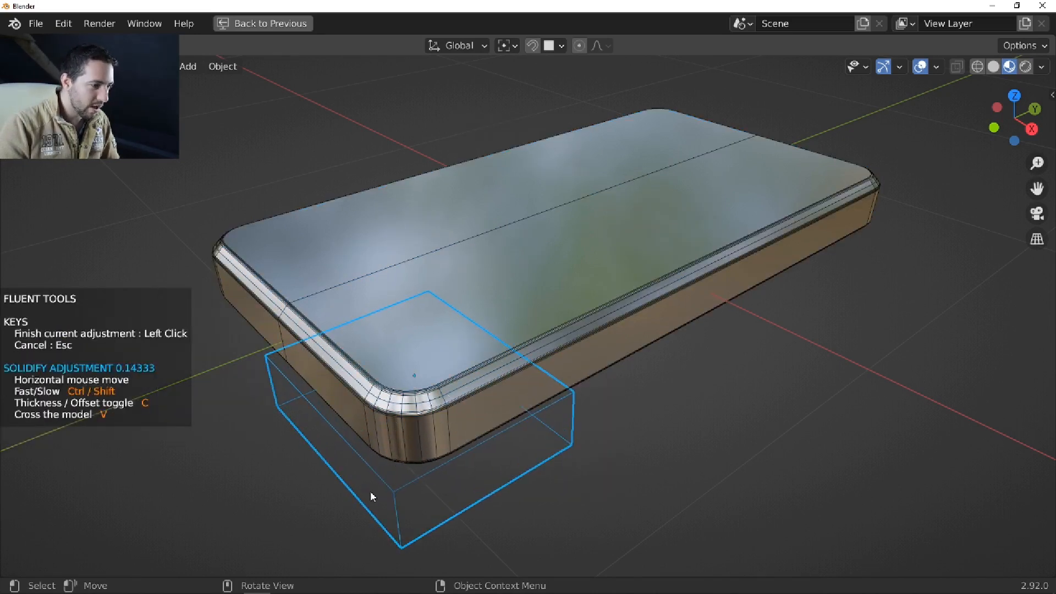
click(359, 486)
Round the vertical corners of the slice cutter with a First Bevel.
click(426, 377)
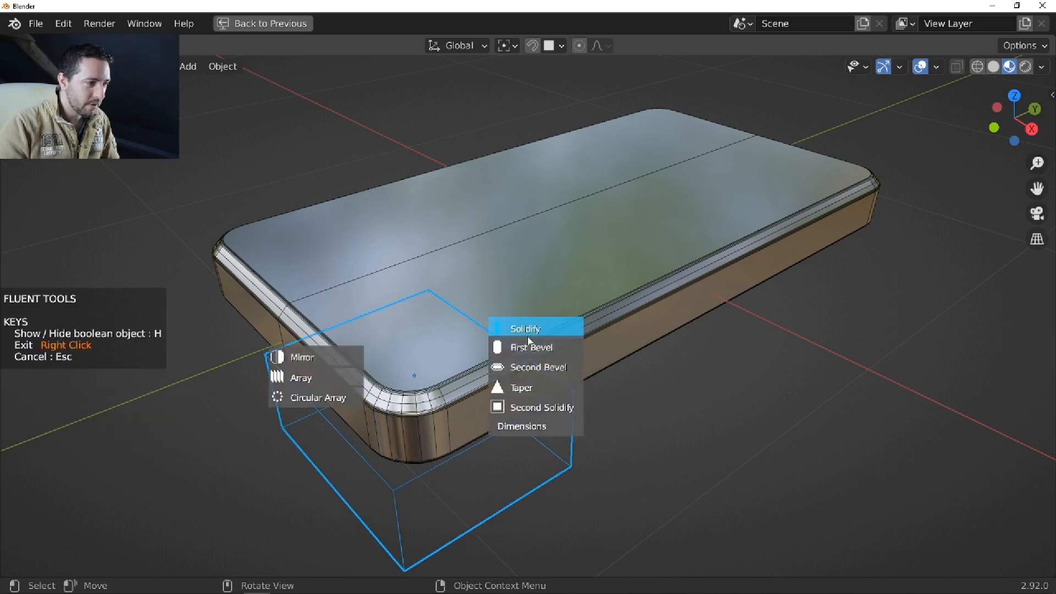
click(535, 354)
click(432, 360)
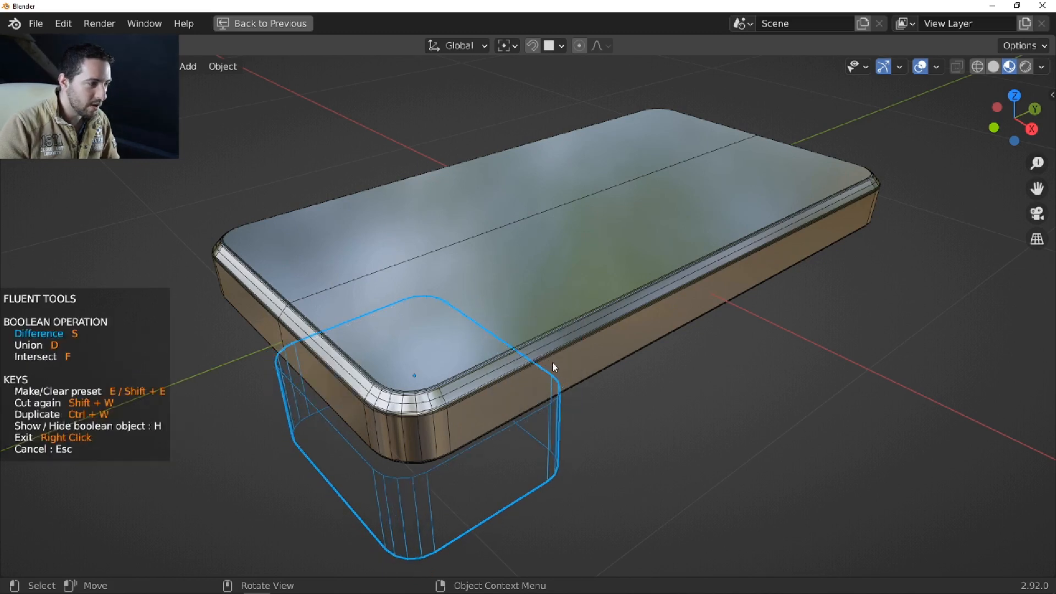
Mirror the cutter along both horizontal axes to all four plate corners and finish the slice.
click(433, 359)
click(323, 342)
click(516, 199)
click(638, 205)
click(676, 308)
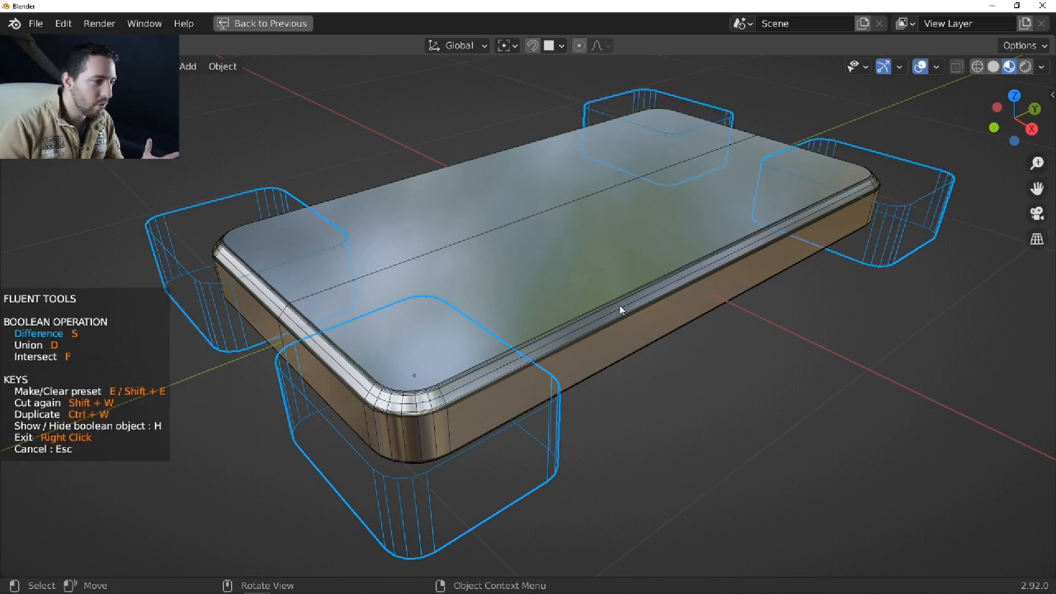
key(s)
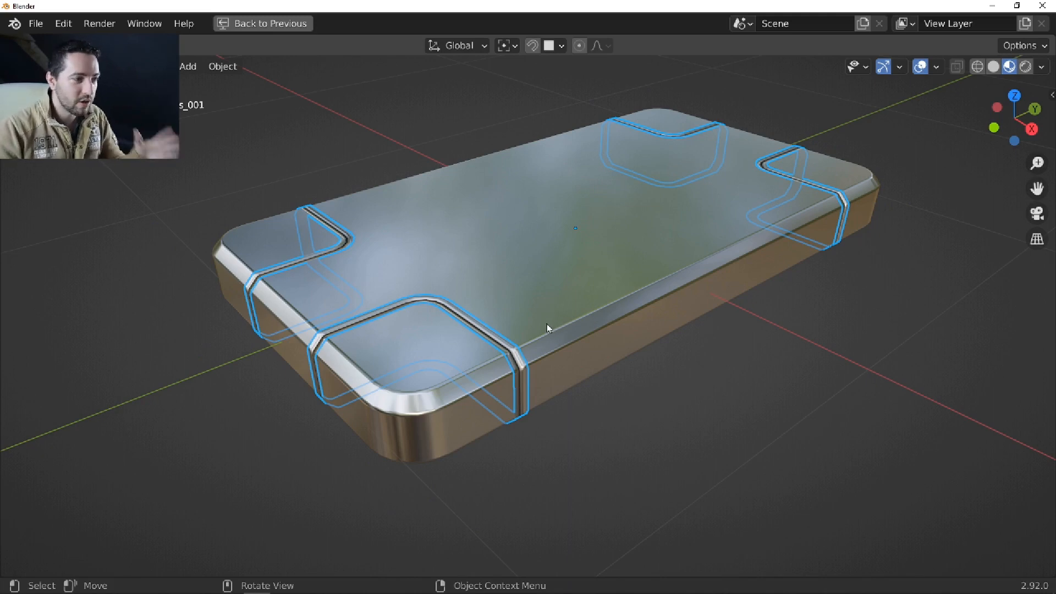
Deselect the sliced corner pieces and switch the viewport to solid shading.
scroll(545, 325, up, 3)
scroll(506, 363, down, 2)
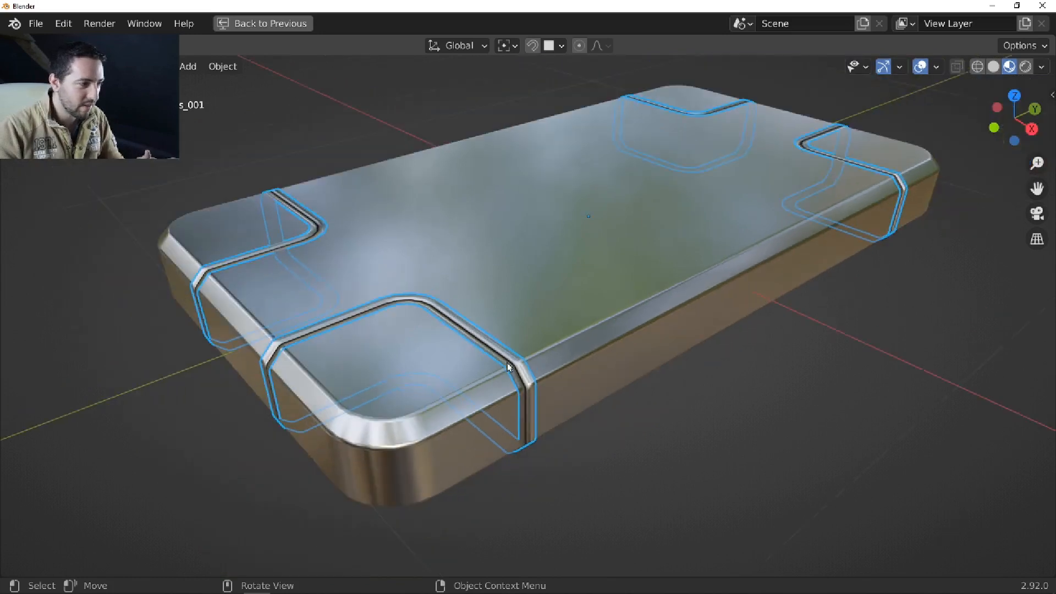
key(alt+a)
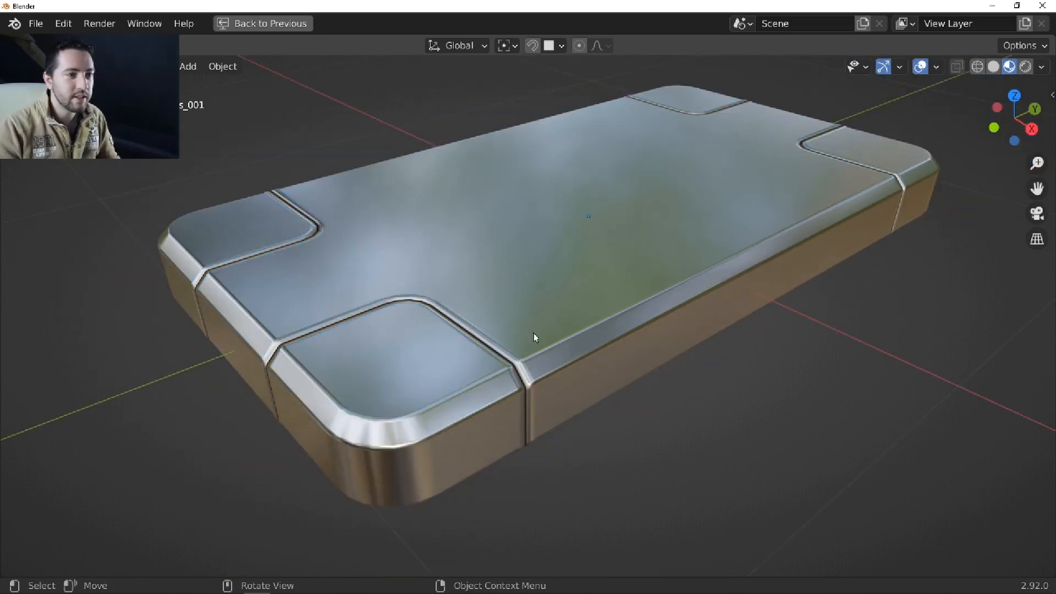
key(z)
click(614, 316)
middle_drag(599, 309, 595, 292)
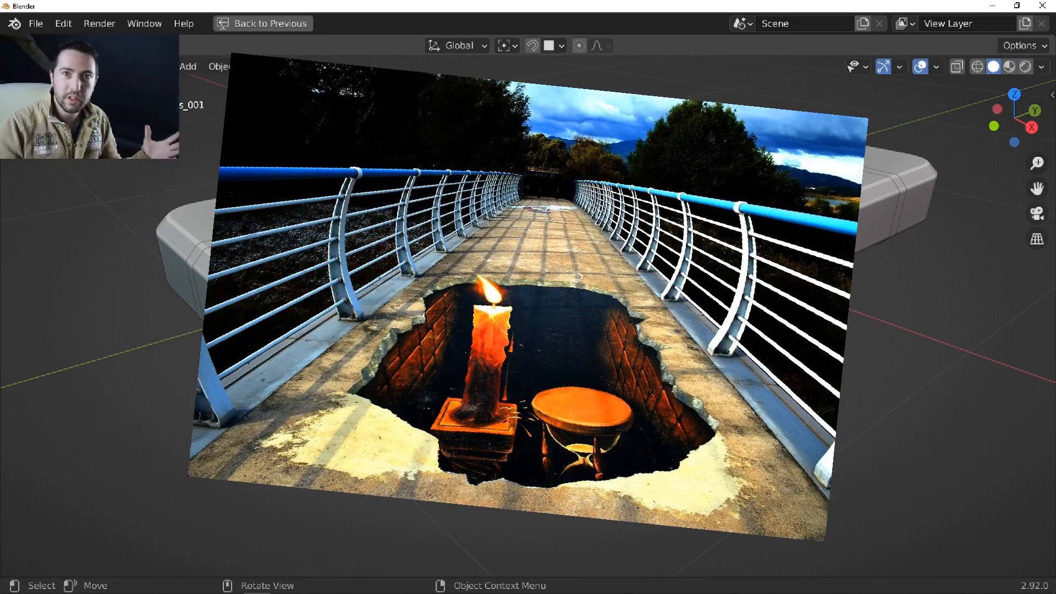
Select the thick rounded box with side notches and examine its base mesh in Edit Mode.
mouse_move(560, 206)
middle_down()
mouse_move(560, 134)
mouse_move(557, 199)
middle_up()
click(525, 258)
middle_drag(534, 252, 523, 302)
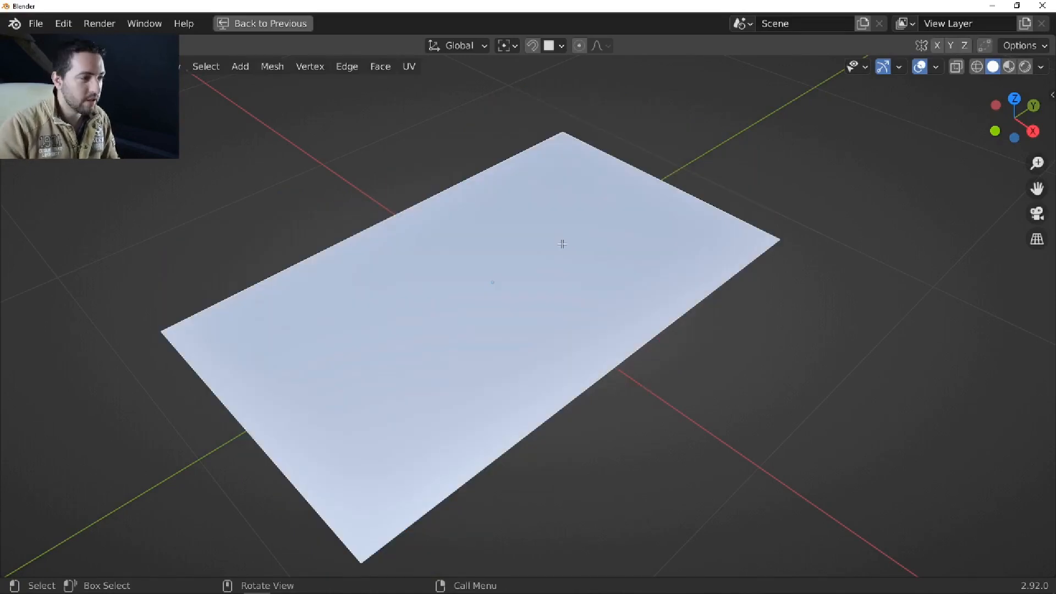
key(Tab)
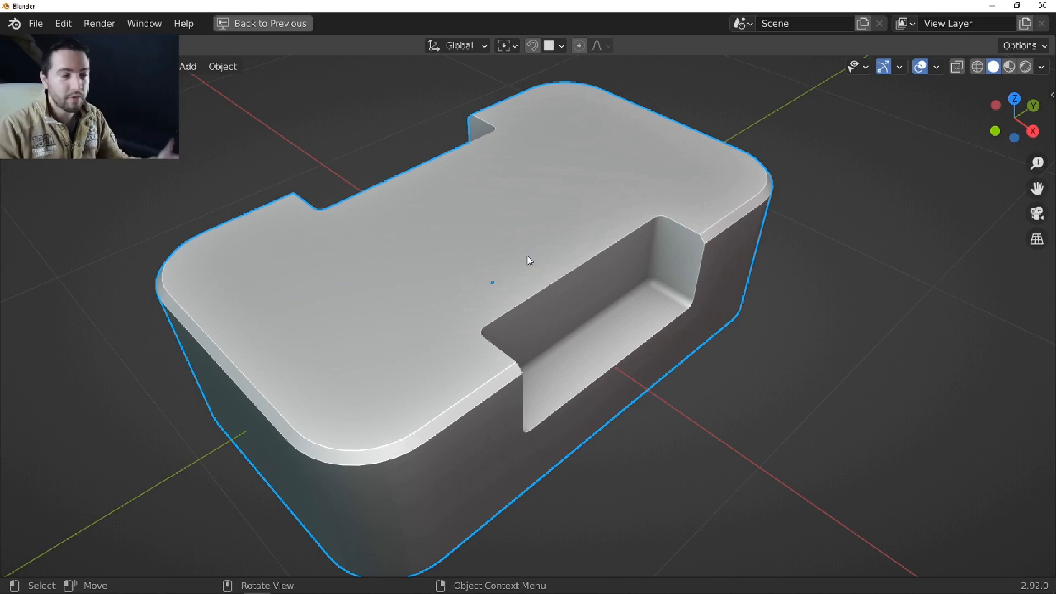
Freeze the notched box into a real mesh with Auto-Complete and check its geometry in Edit Mode.
middle_drag(523, 259, 530, 259)
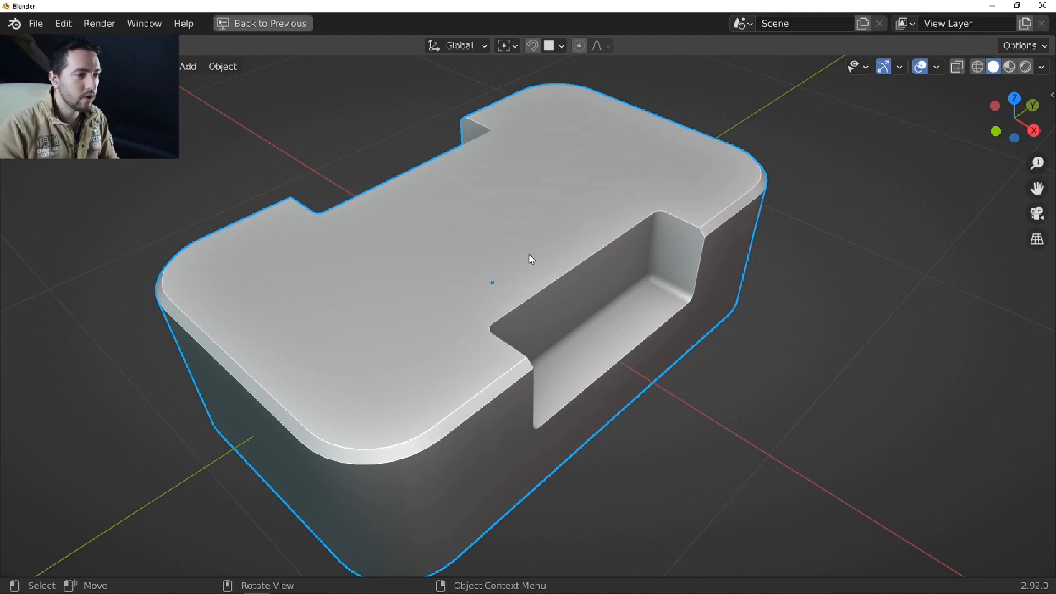
key(f)
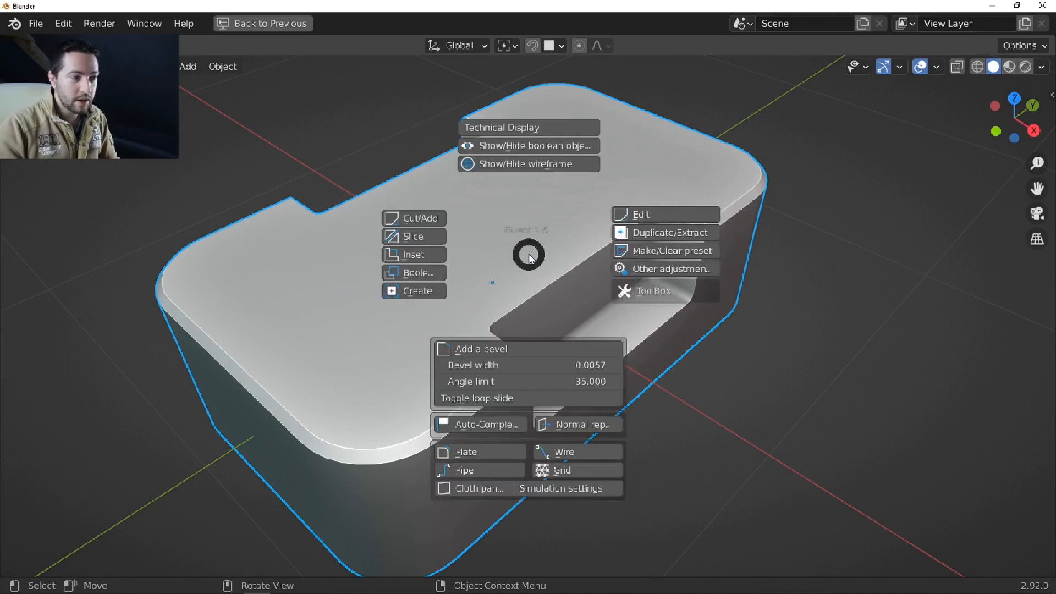
click(487, 425)
key(Tab)
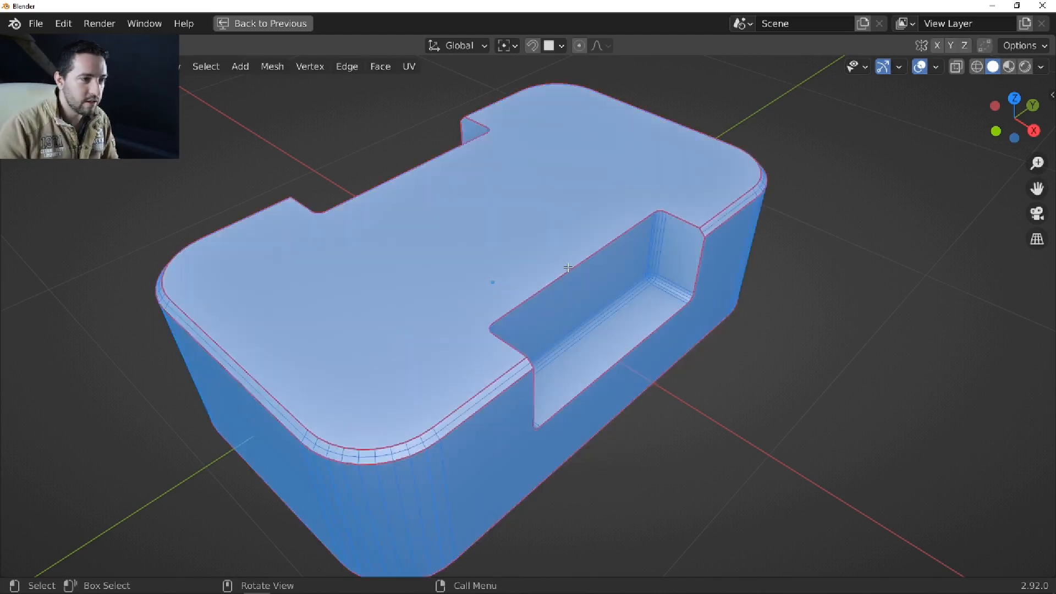
middle_drag(536, 267, 504, 279)
key(Tab)
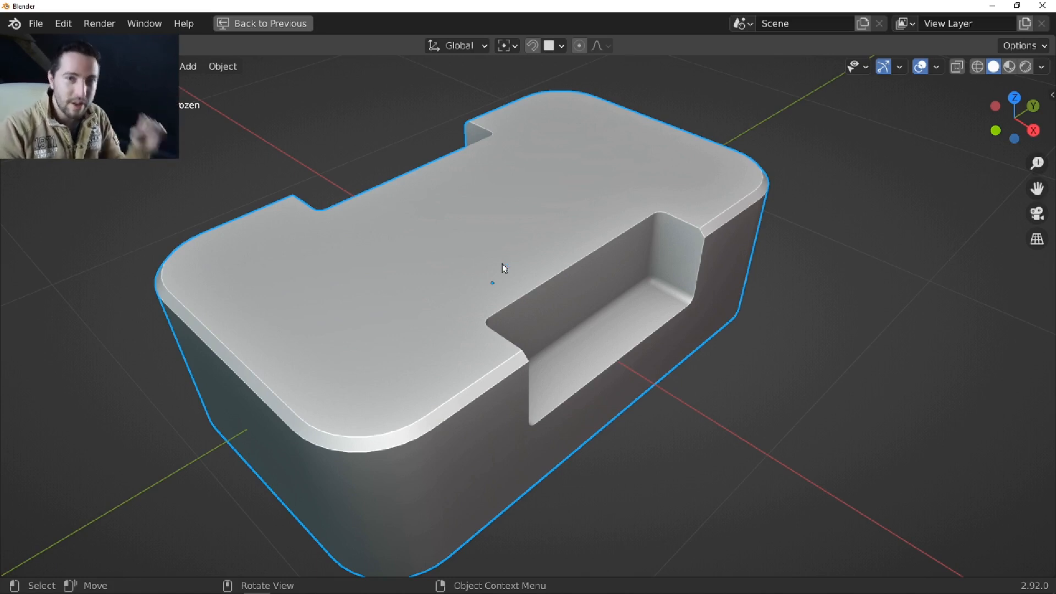
Revert the frozen box to its editable modifier version and check the base plane in Edit Mode.
middle_drag(502, 267, 500, 279)
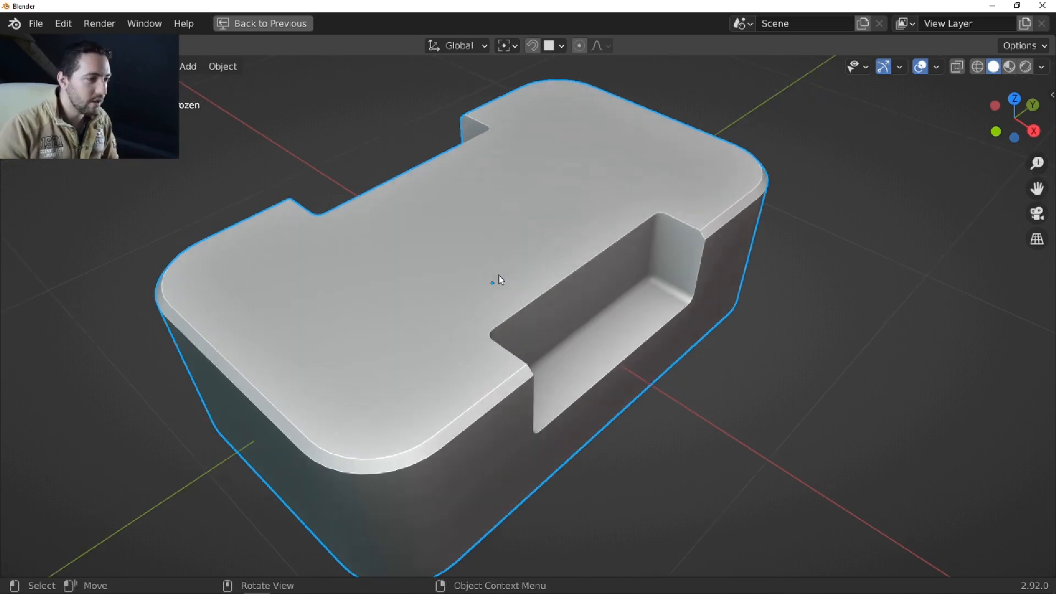
key(f)
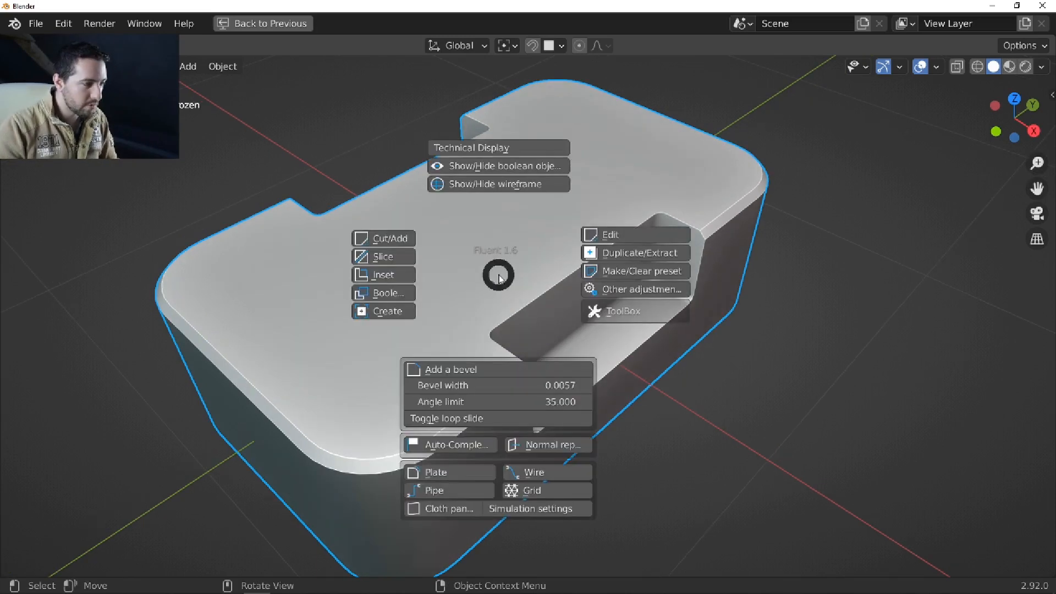
ctrl+click(427, 446)
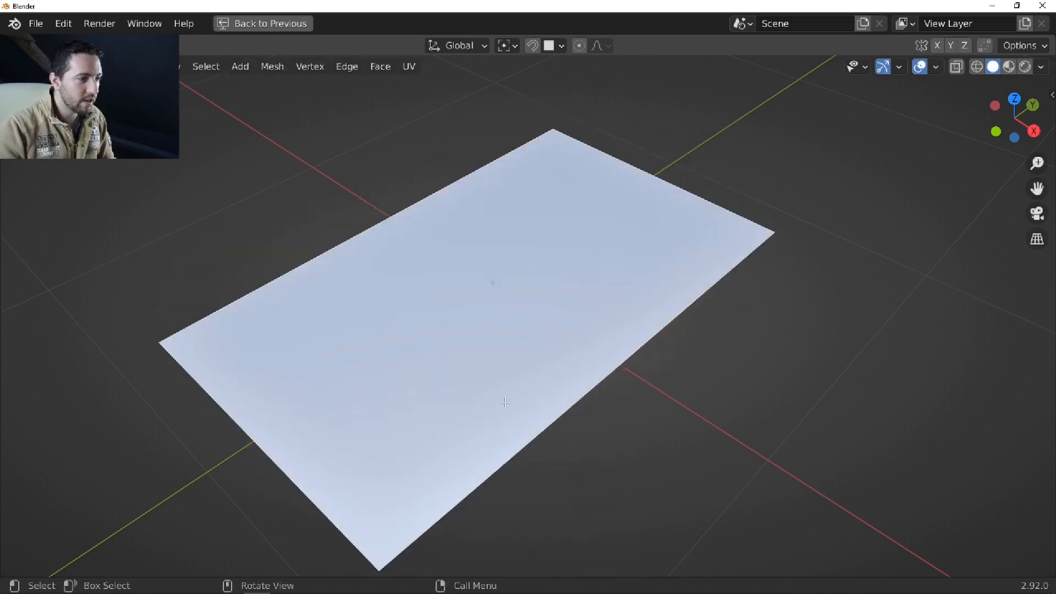
middle_drag(551, 275, 528, 308)
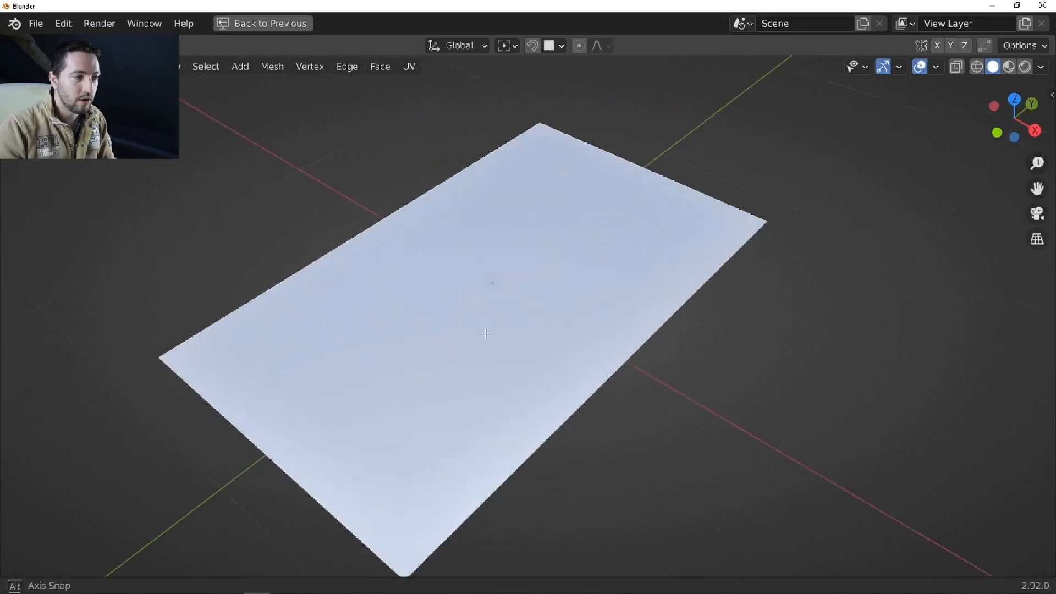
mouse_move(506, 319)
middle_down()
mouse_move(485, 331)
mouse_move(501, 316)
middle_up()
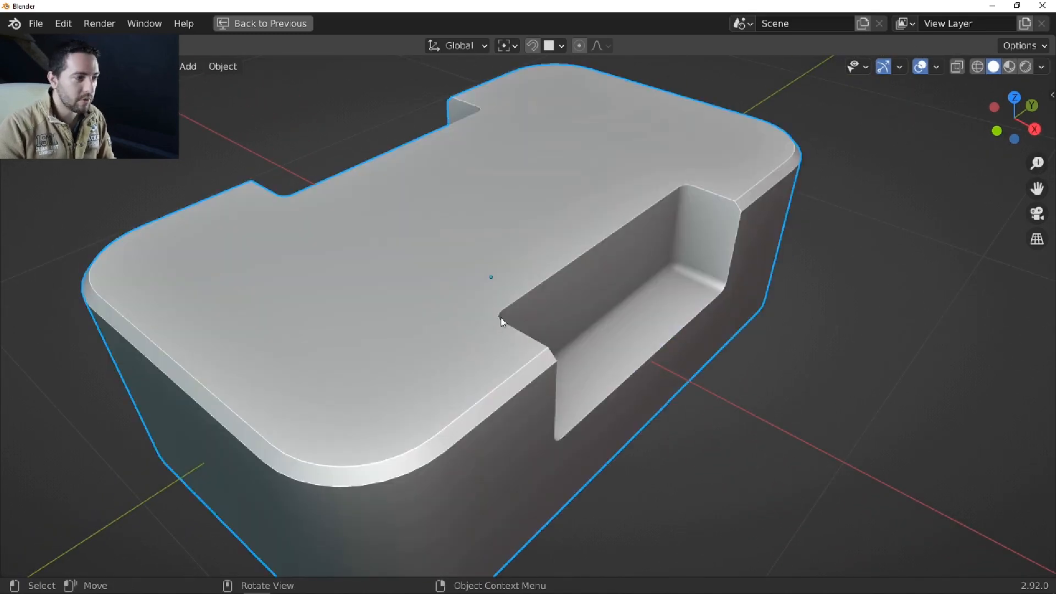
Apply Auto-Complete to the notched box again and view the frozen mesh in Edit Mode.
key(f)
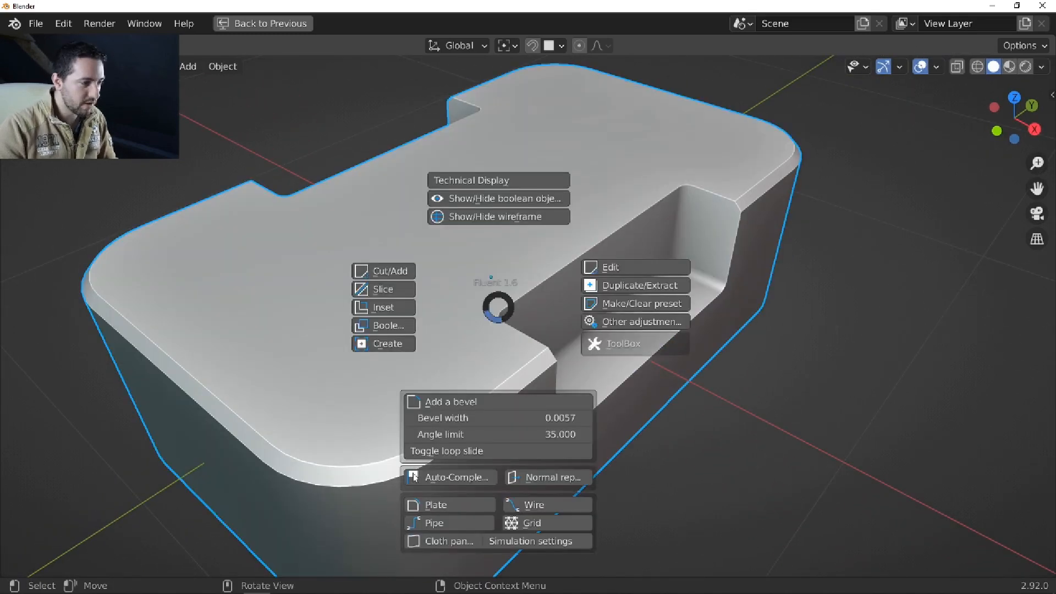
click(460, 476)
key(Tab)
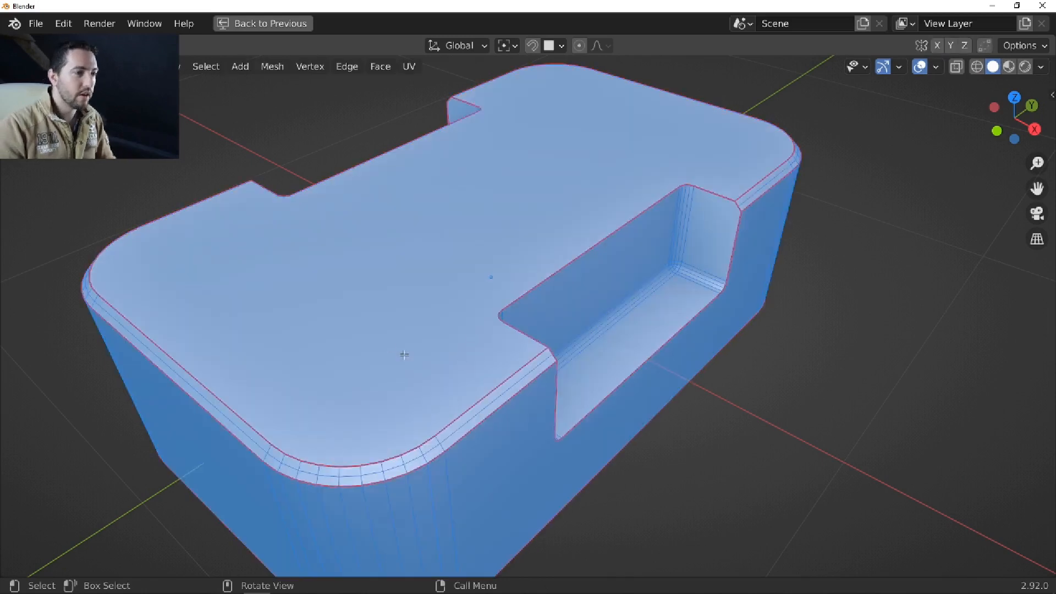
key(Tab)
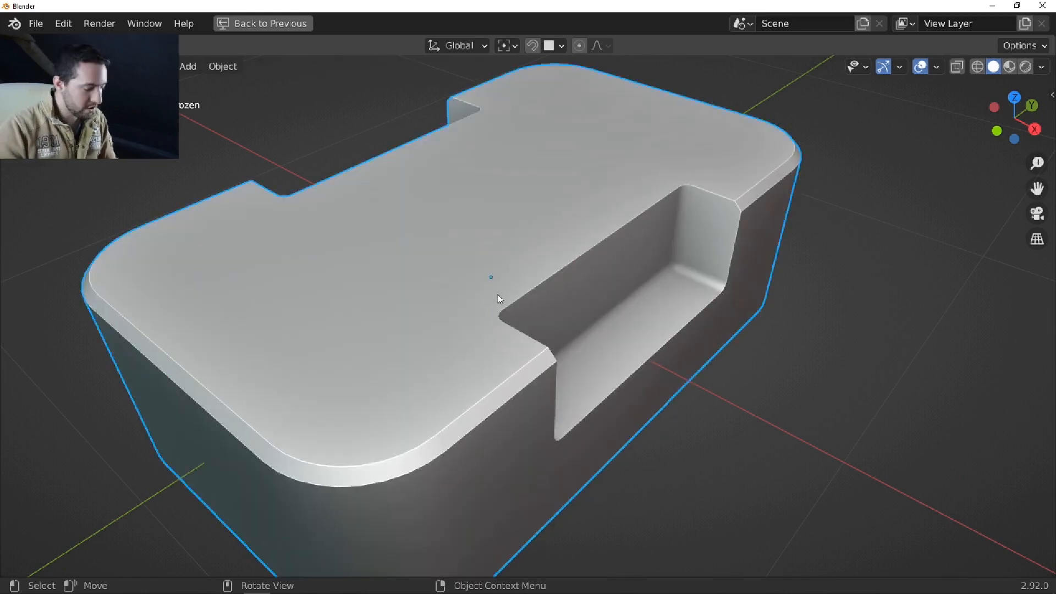
Bring back the editable version of the frozen box and select it.
key(f)
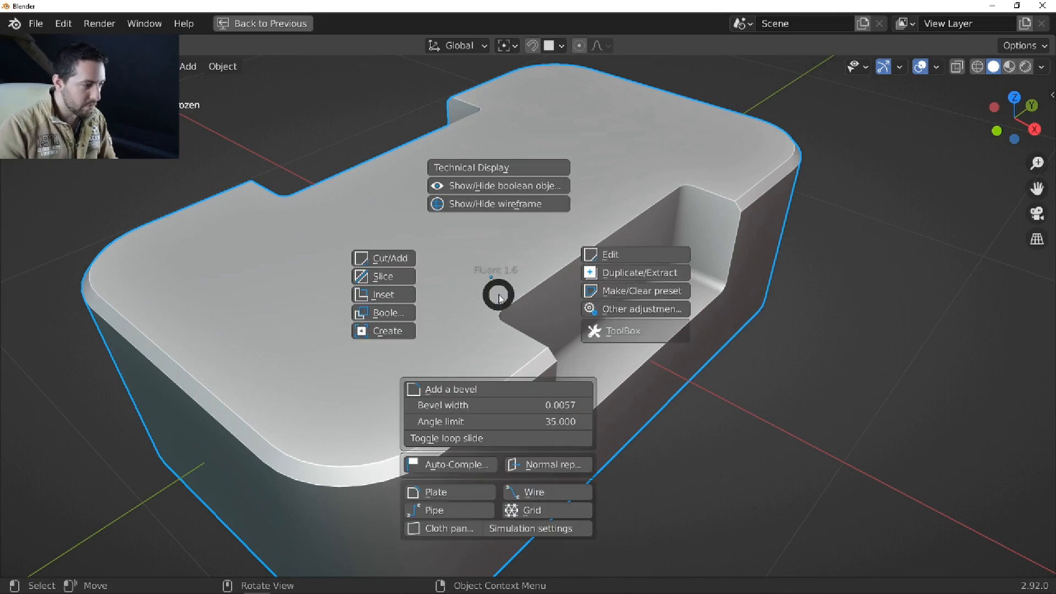
click(470, 468)
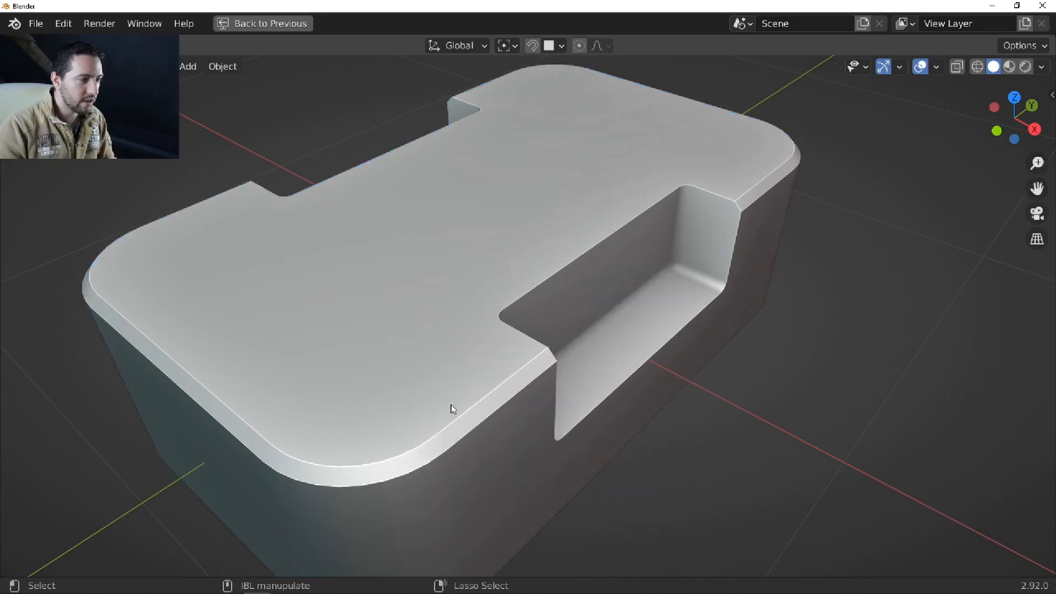
click(444, 302)
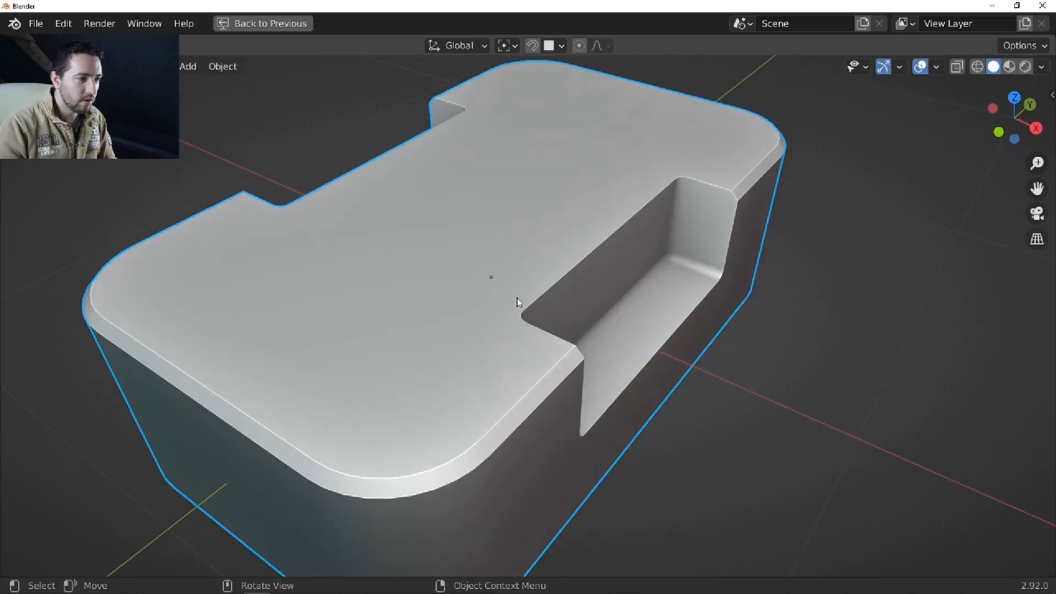
Show the box's boolean cutters and move the side notch cutter slightly further into the box.
key(alt+h)
click(716, 170)
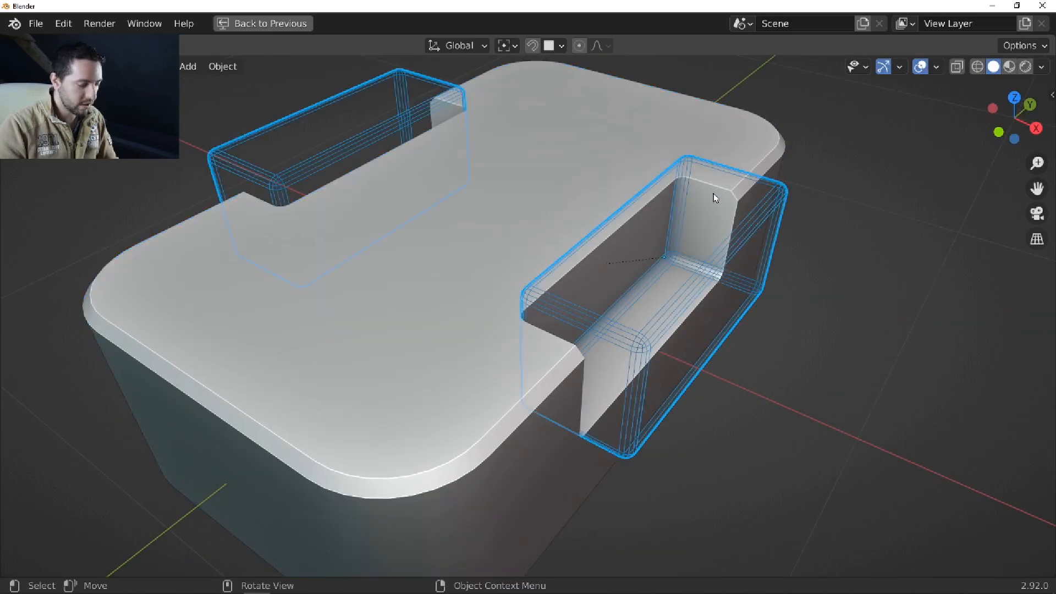
key(g)
click(631, 214)
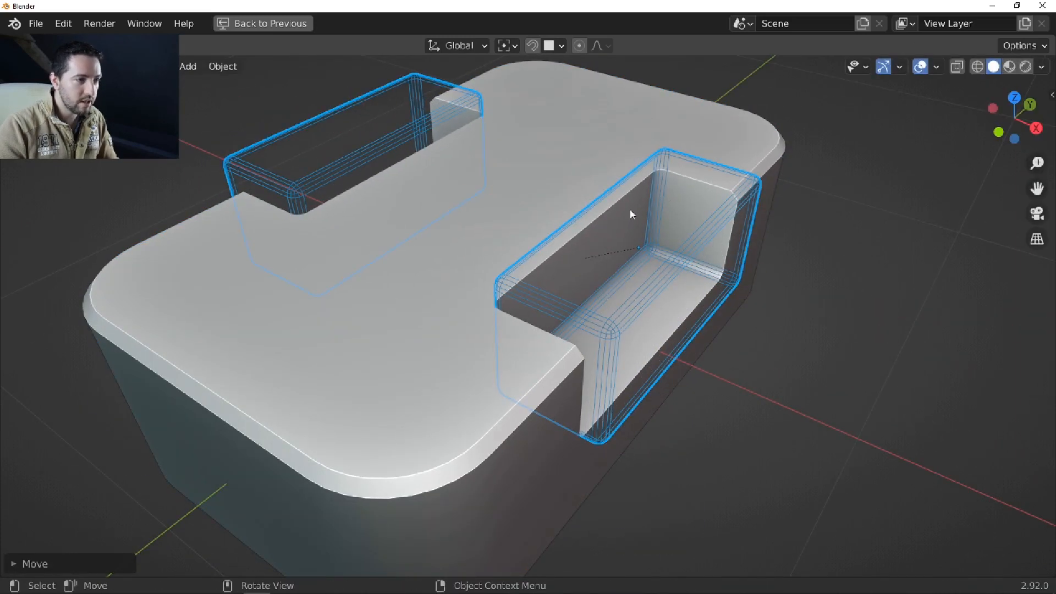
Select the modified box and freeze it with Auto-Complete.
click(460, 215)
key(f)
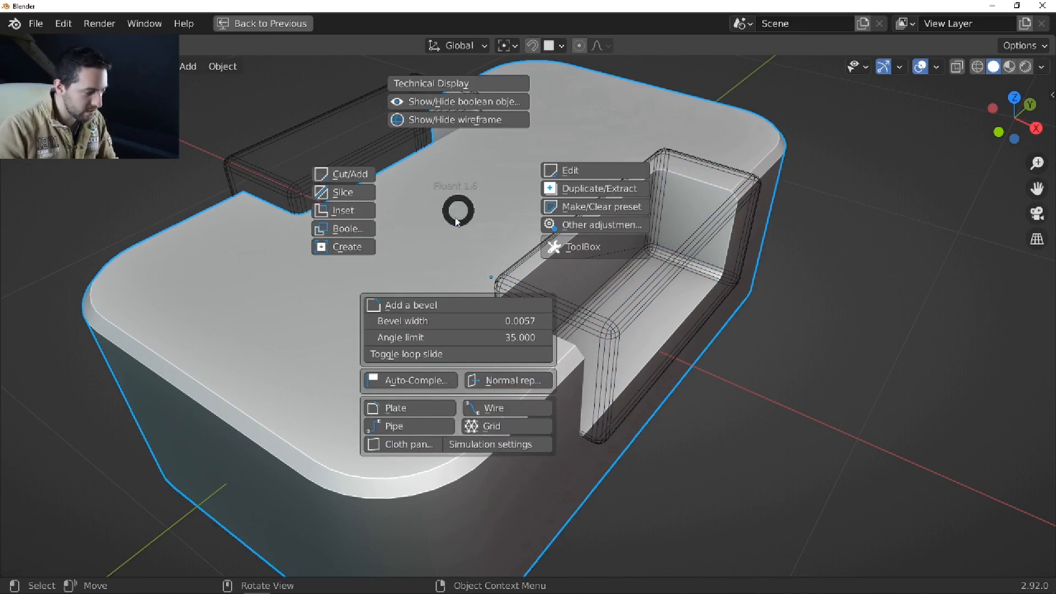
click(387, 377)
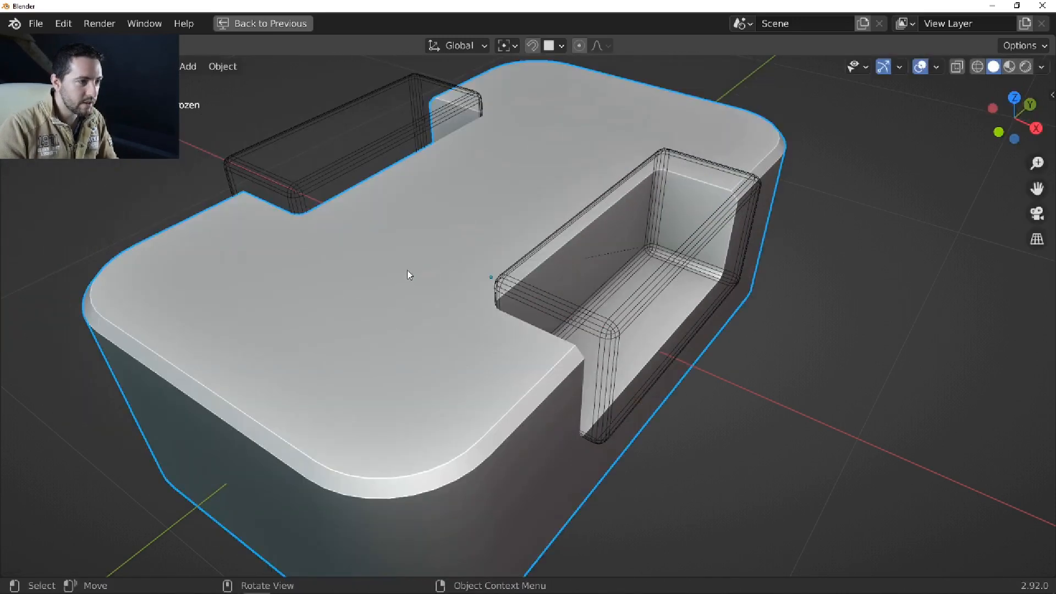
Inspect the newly frozen box's mesh in Edit Mode and return to Object Mode.
key(Tab)
key(Tab)
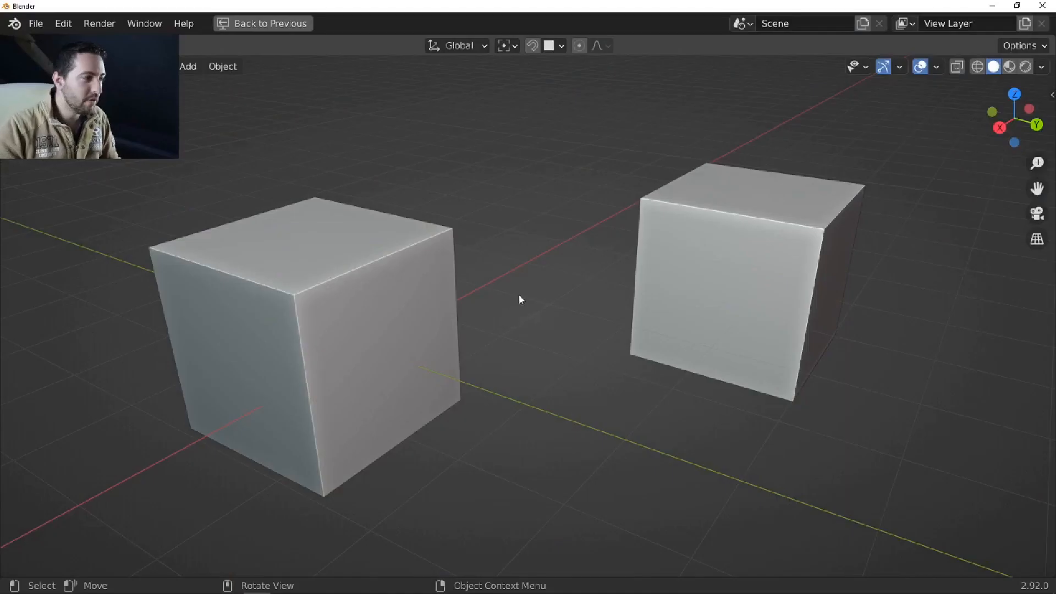
Create a Fluent pipe connecting the facing sides of the two cubes.
mouse_move(465, 314)
middle_down()
mouse_move(450, 302)
mouse_move(453, 314)
middle_up()
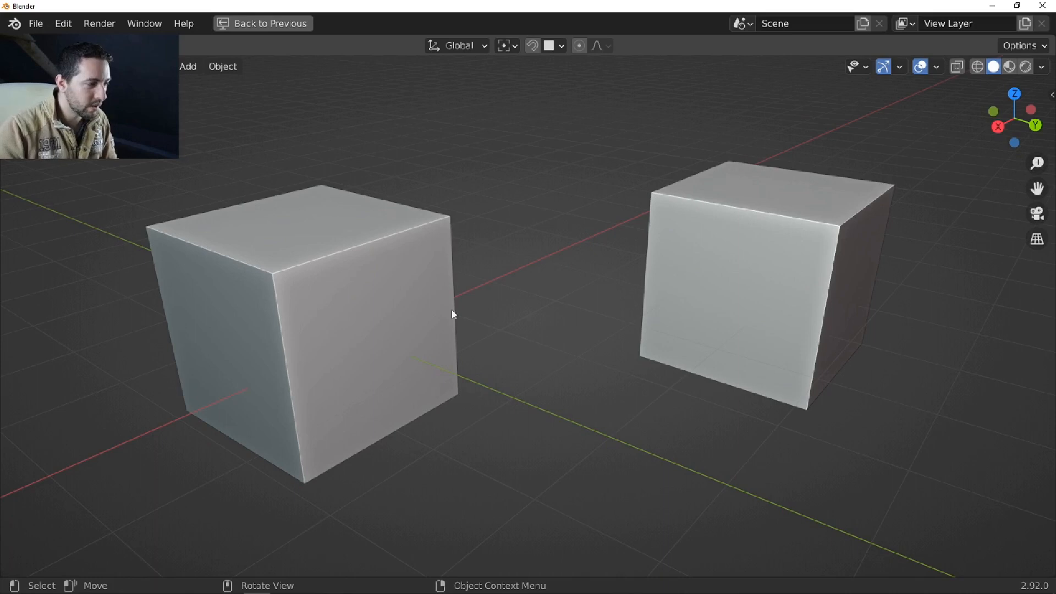
key(f)
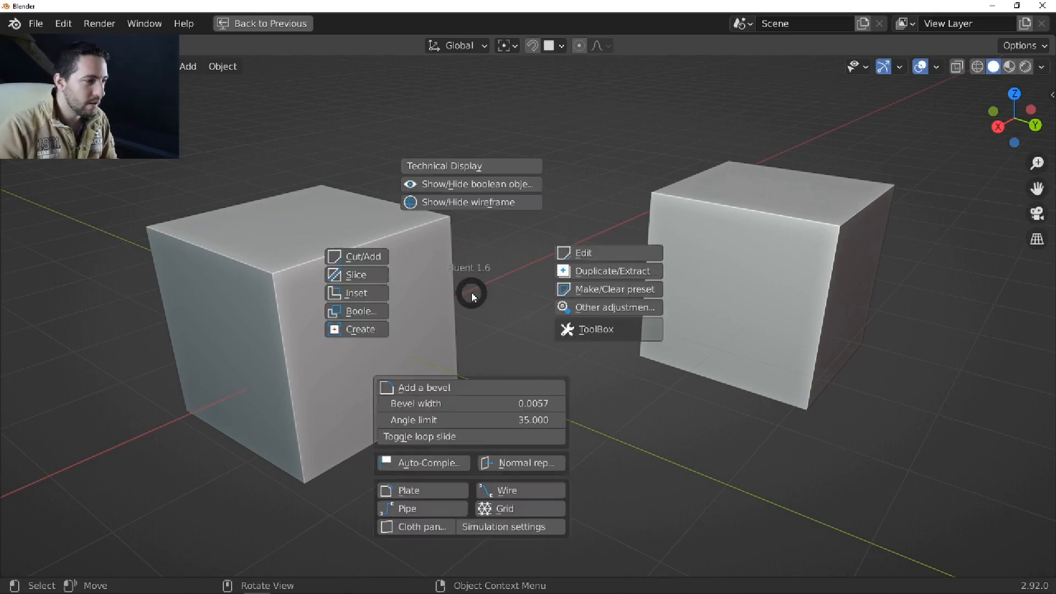
click(437, 508)
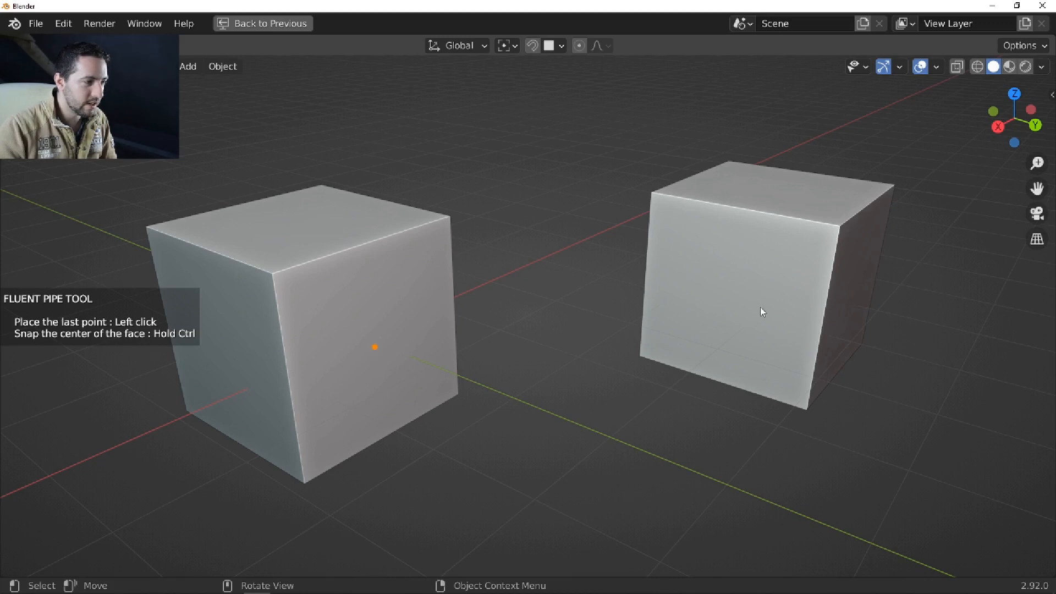
click(731, 298)
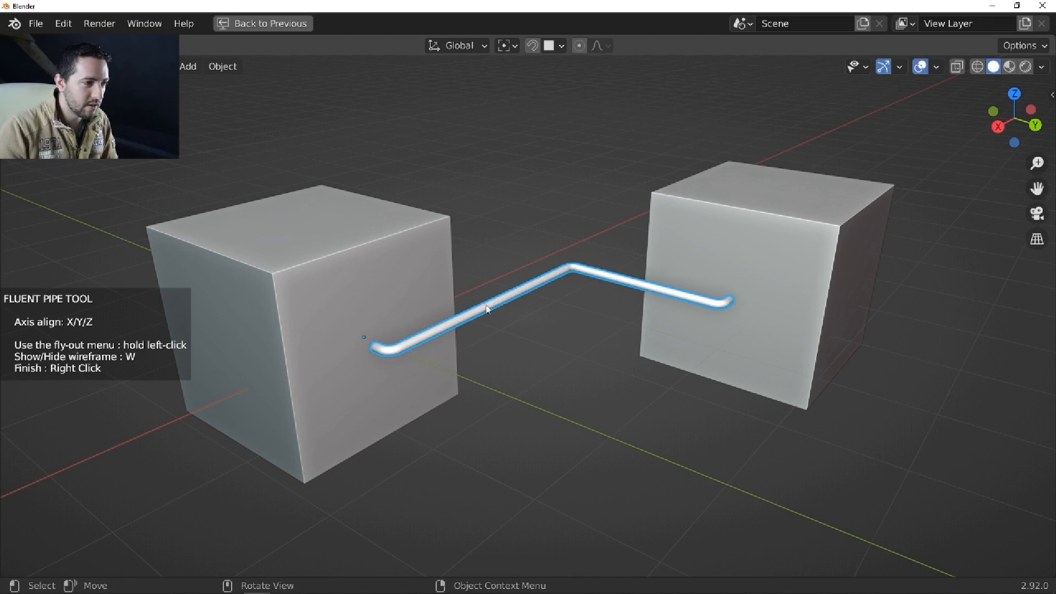
middle_drag(616, 272, 608, 283)
scroll(565, 250, up, 3)
scroll(564, 251, down, 3)
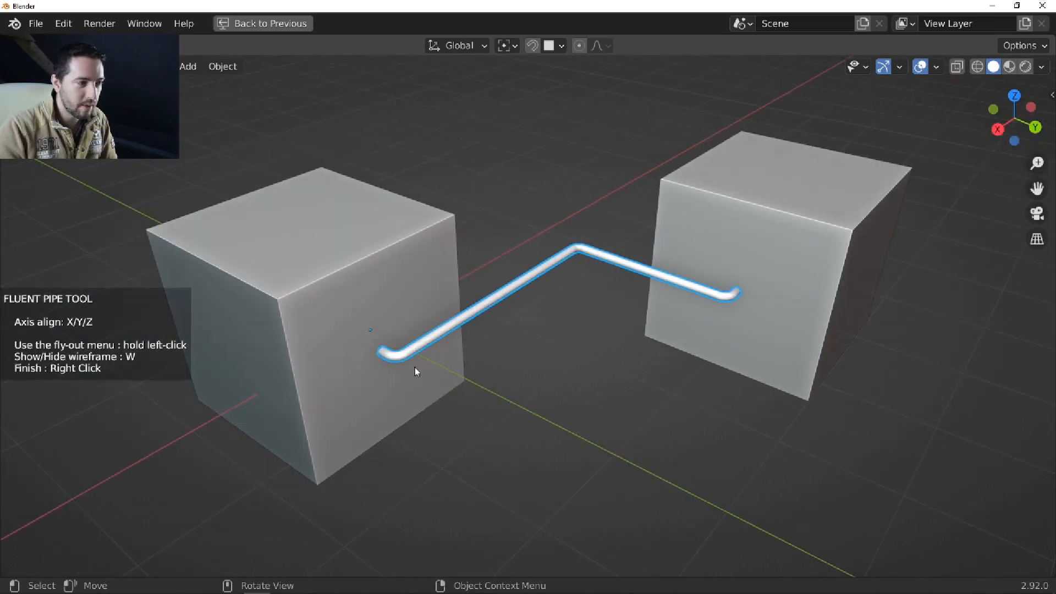
right_click(486, 336)
Add a vertical handle-shaped pipe along one edge of the nearer cube's outer face, with both ends on that face.
middle_drag(109, 361, 231, 347)
click(276, 317)
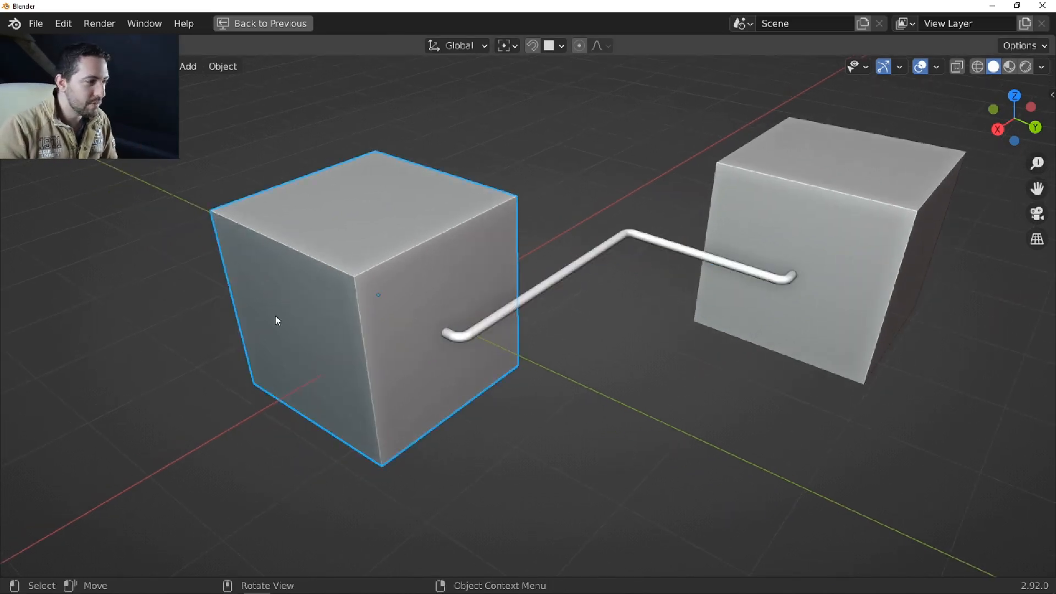
middle_drag(276, 317, 431, 292)
scroll(402, 306, up, 4)
key(f)
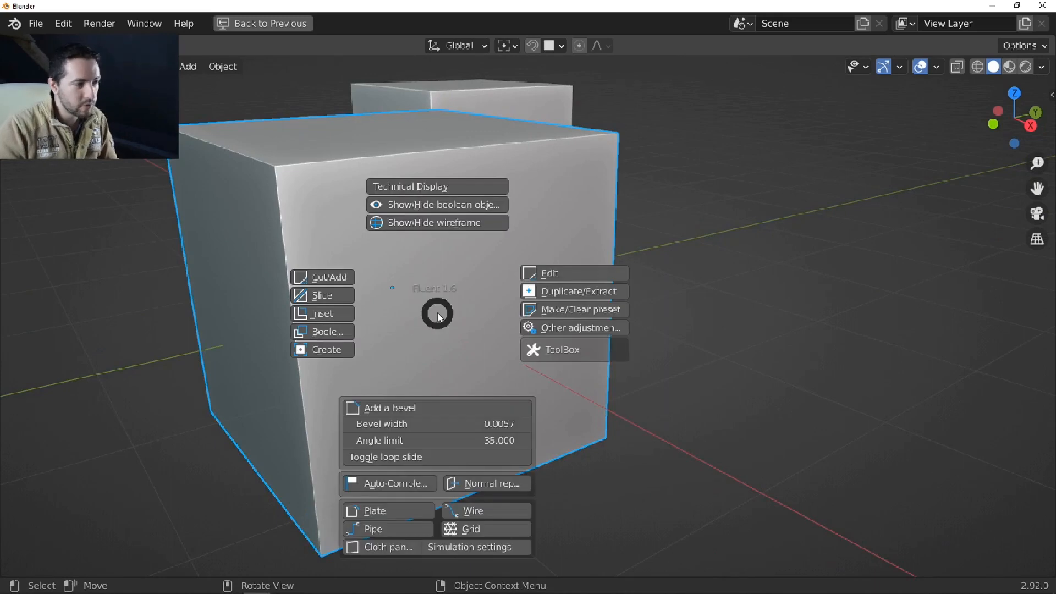
click(372, 529)
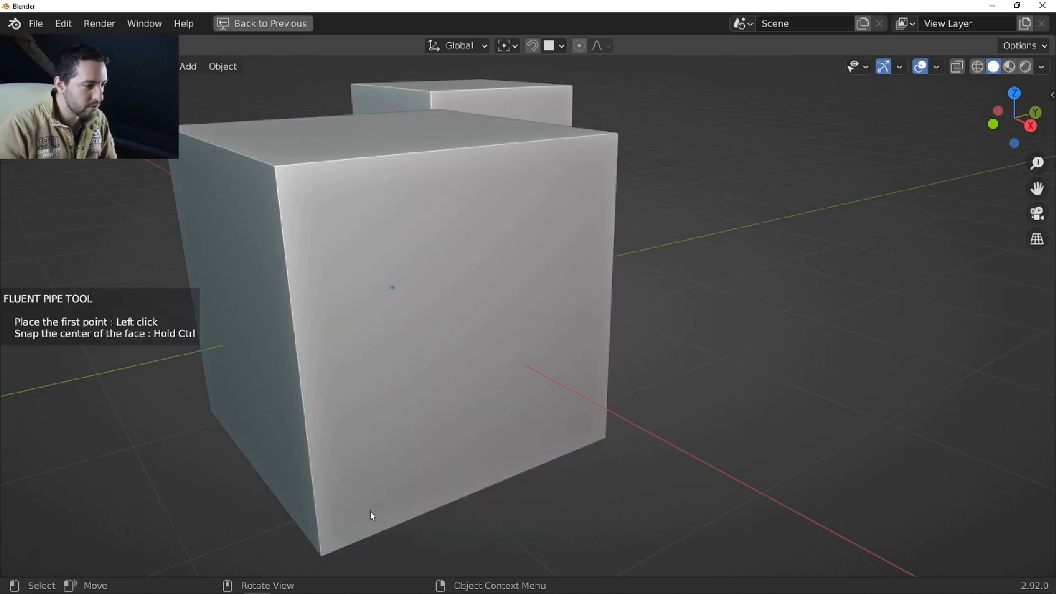
click(347, 208)
middle_drag(381, 280, 497, 308)
Run another pipe from low on the same cube face to its top face, offset so it bends around the outside of the edge.
click(497, 309)
key(f)
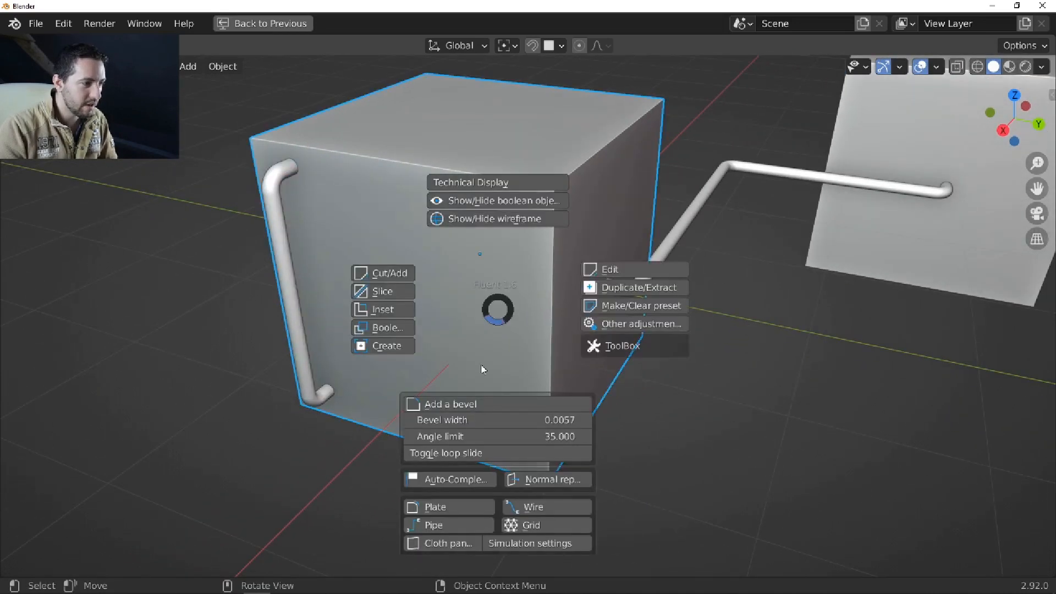
click(454, 526)
click(565, 112)
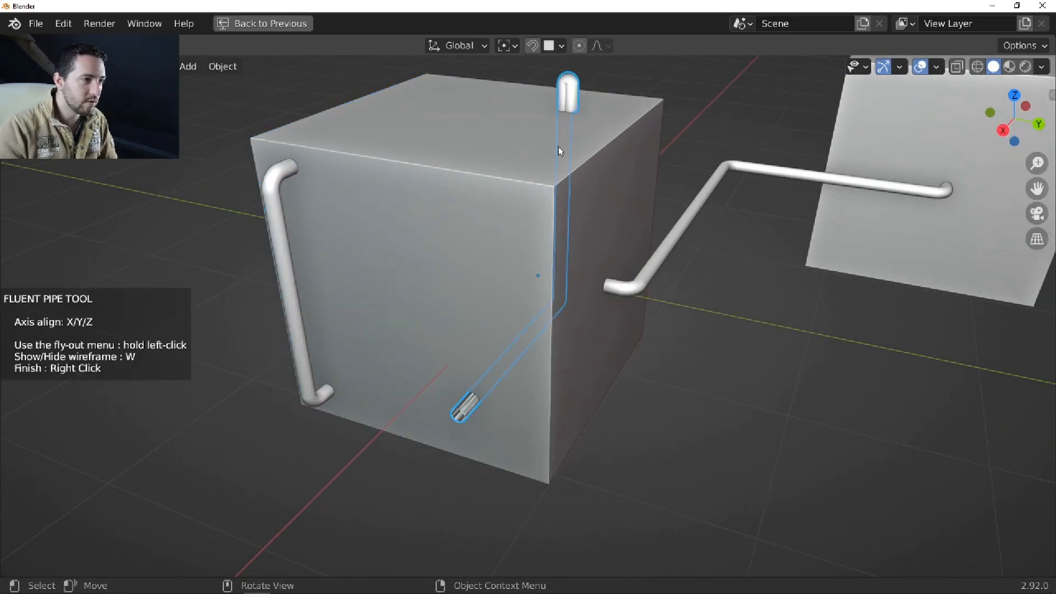
middle_drag(510, 178, 495, 189)
drag(594, 230, 730, 170)
middle_drag(562, 216, 537, 221)
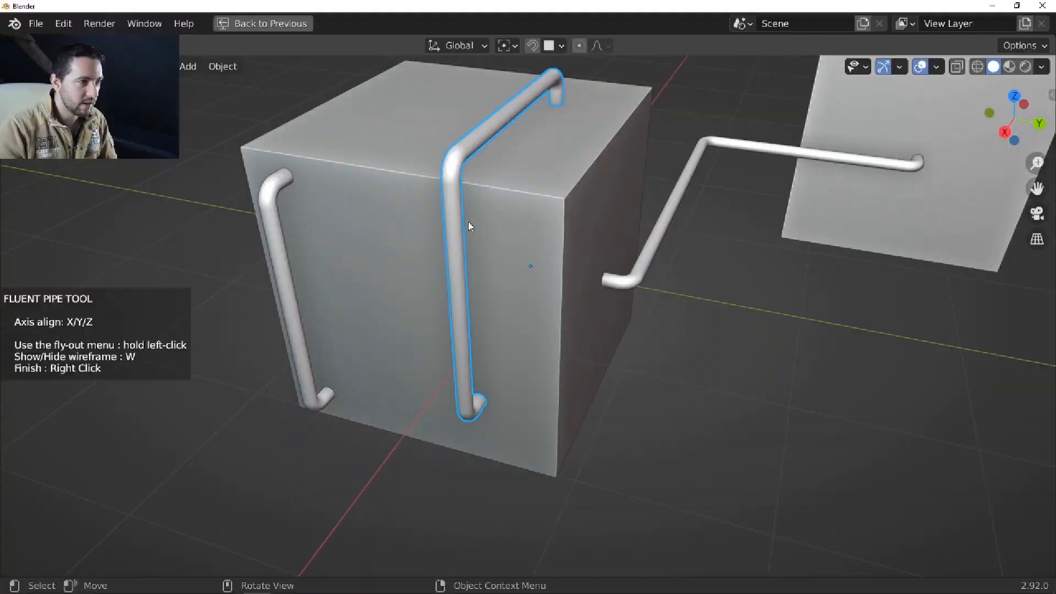